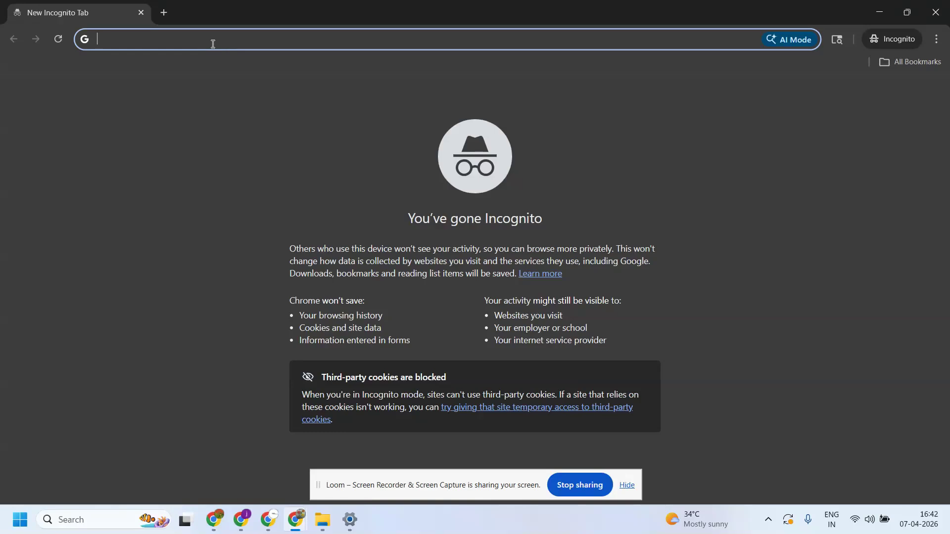
{"action": "type", "text": "www.pro"}
{"action": "key", "text": "BackSpace"}
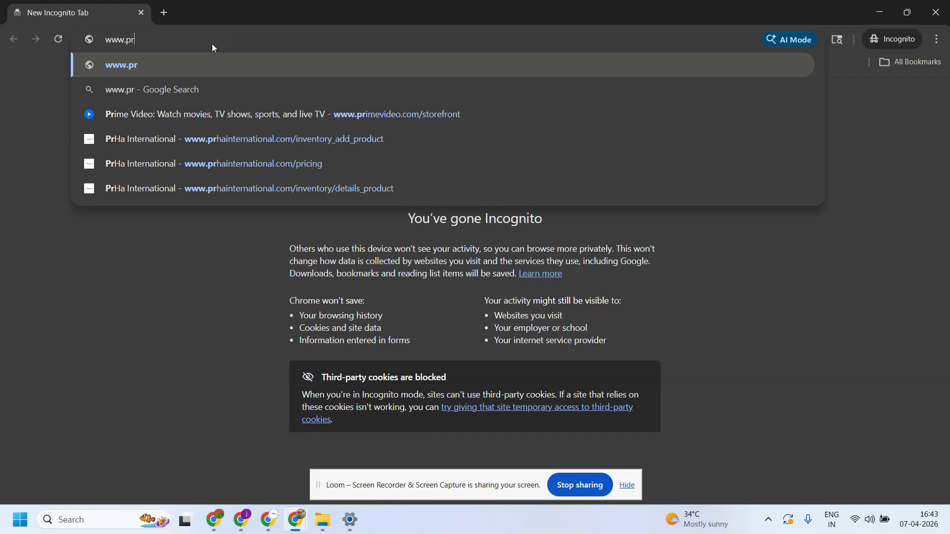
{"action": "type", "text": "hainternaio"}
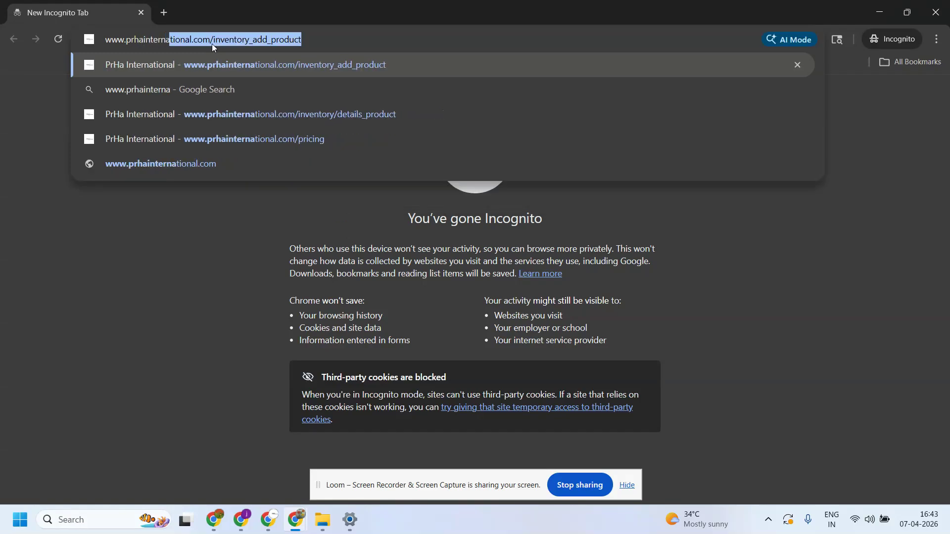
{"action": "key", "text": "BackSpace"}
{"action": "key", "text": "BackSpace"}
{"action": "key", "text": "BackSpace"}
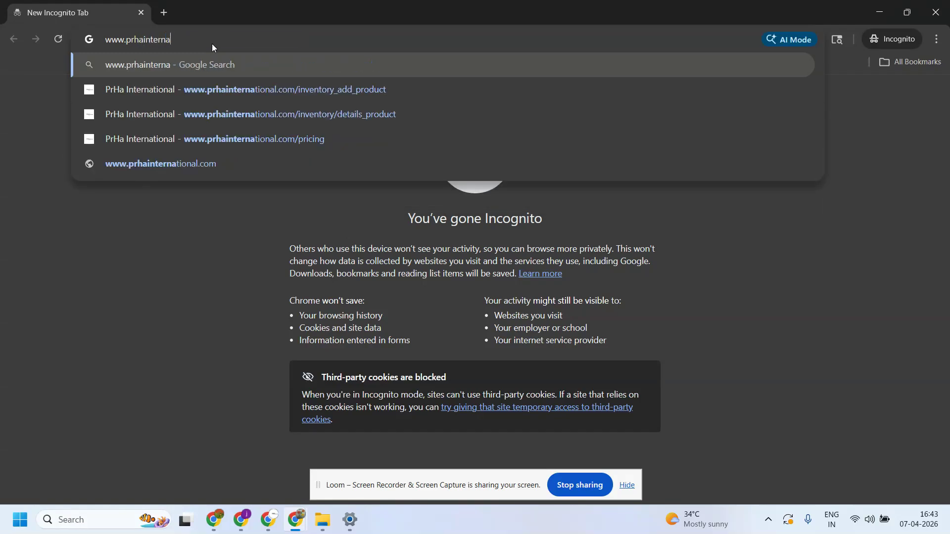
{"action": "type", "text": "ation"}
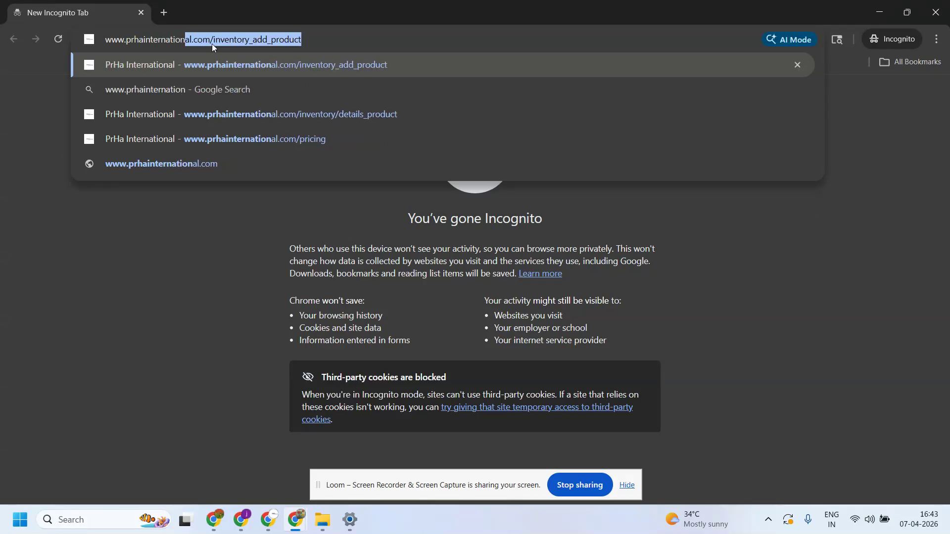
{"action": "type", "text": "al.com"}
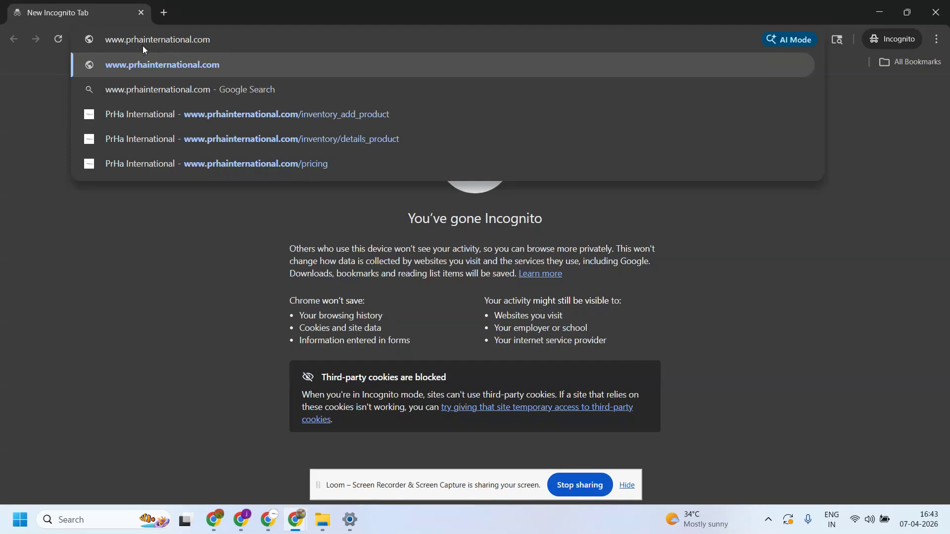
{"action": "key", "text": "Return"}
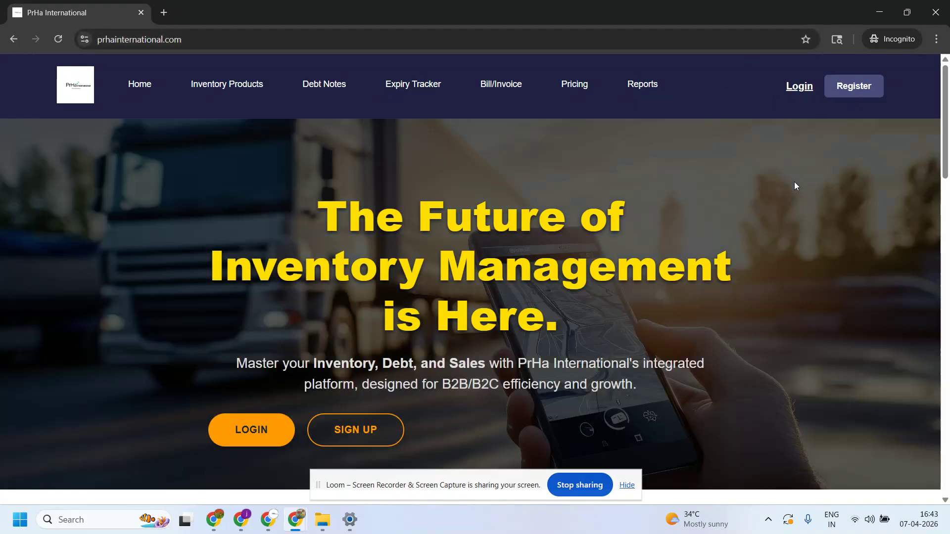
- Go from the Login page back to Home, then on to the Register page
{"action": "left_click", "coordinate": [793, 92]}
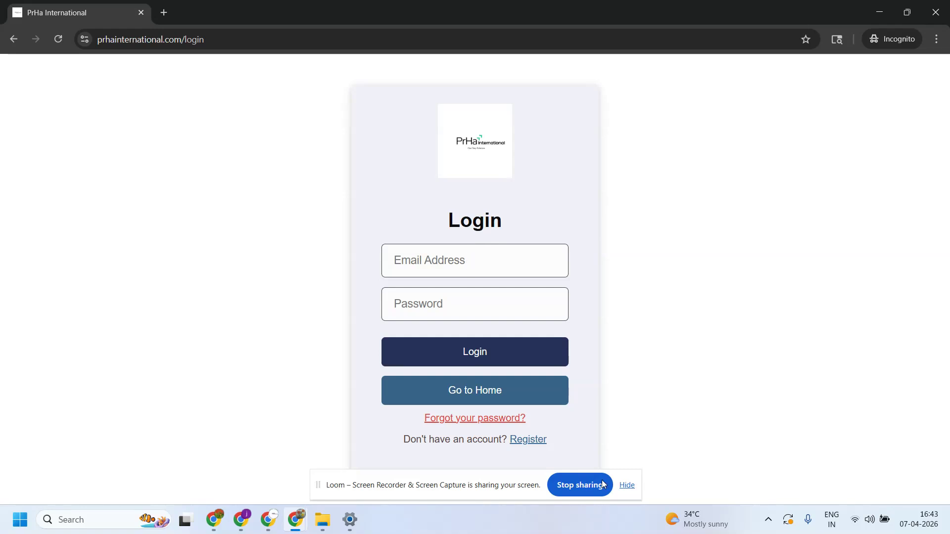
{"action": "left_click", "coordinate": [488, 390]}
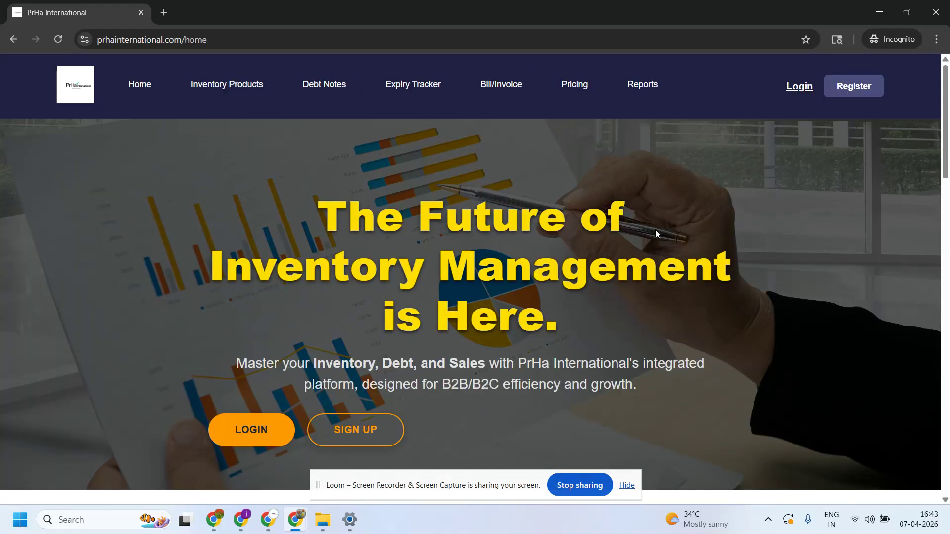
{"action": "left_click", "coordinate": [852, 87]}
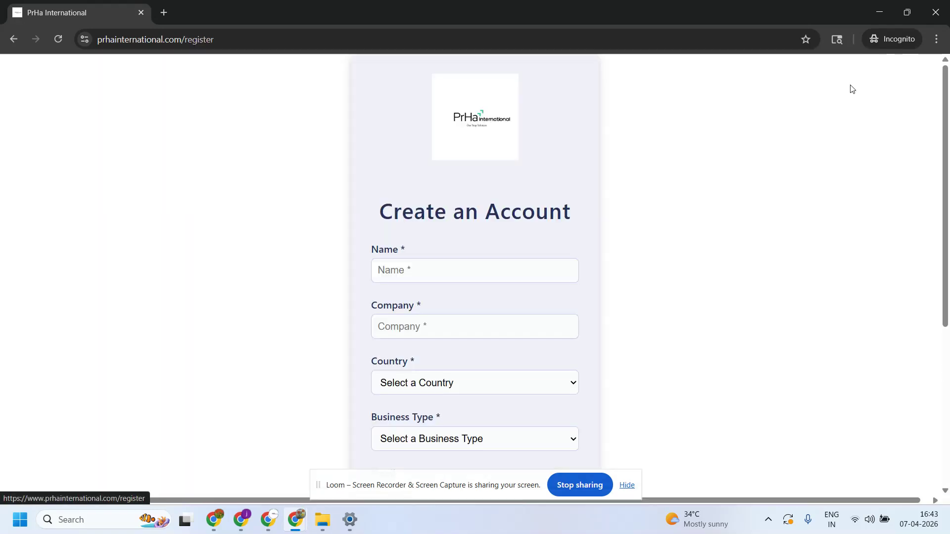
- Enter the account holder's name and the company name
{"action": "left_click", "coordinate": [462, 272]}
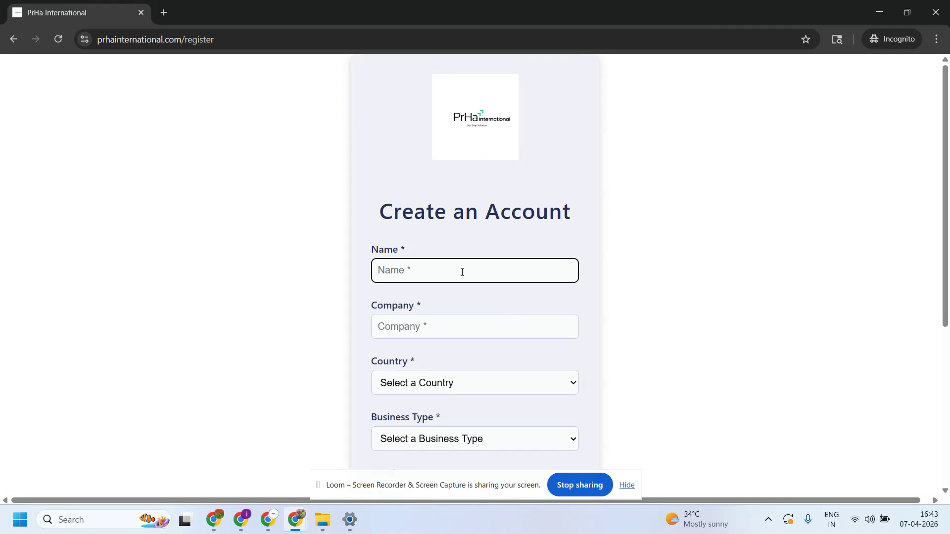
{"action": "type", "text": "Bala"}
{"action": "key", "text": "Tab"}
{"action": "type", "text": "Bala"}
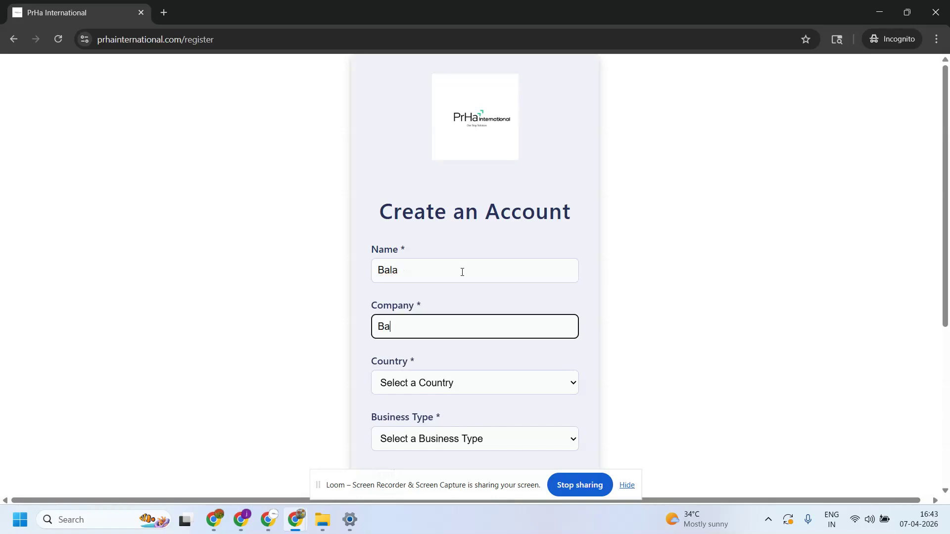
{"action": "type", "text": " p"}
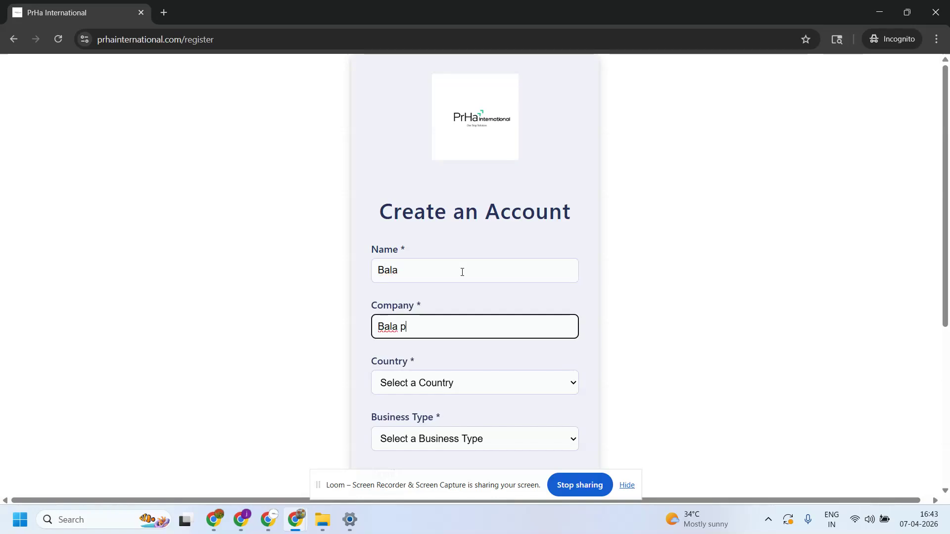
{"action": "type", "text": "vt ltd"}
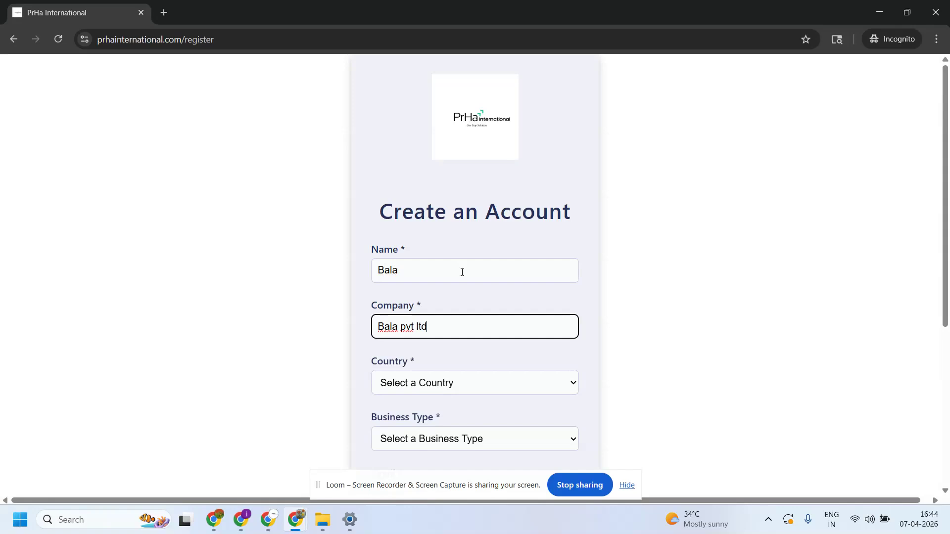
{"action": "key", "text": "Tab"}
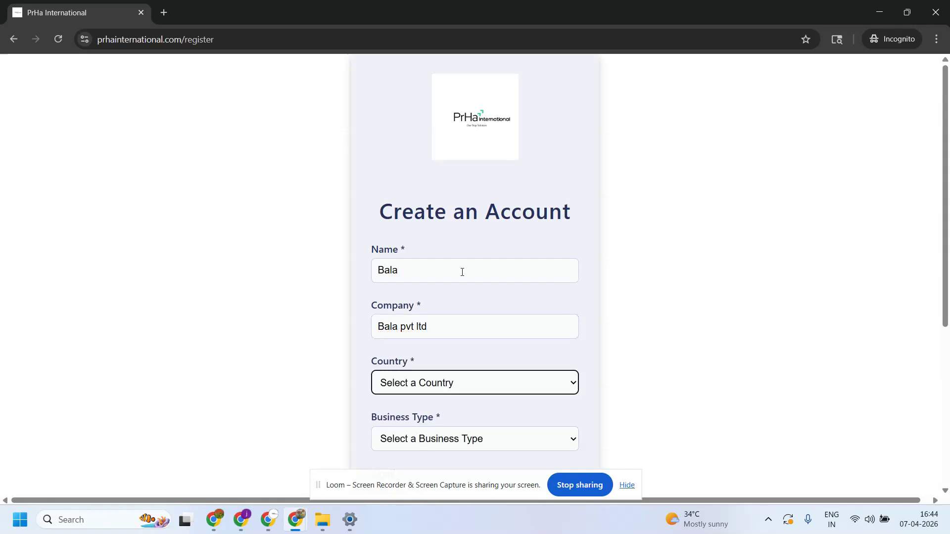
- Choose India as the country and Distributor (B2B) as the business type
{"action": "left_click", "coordinate": [505, 379]}
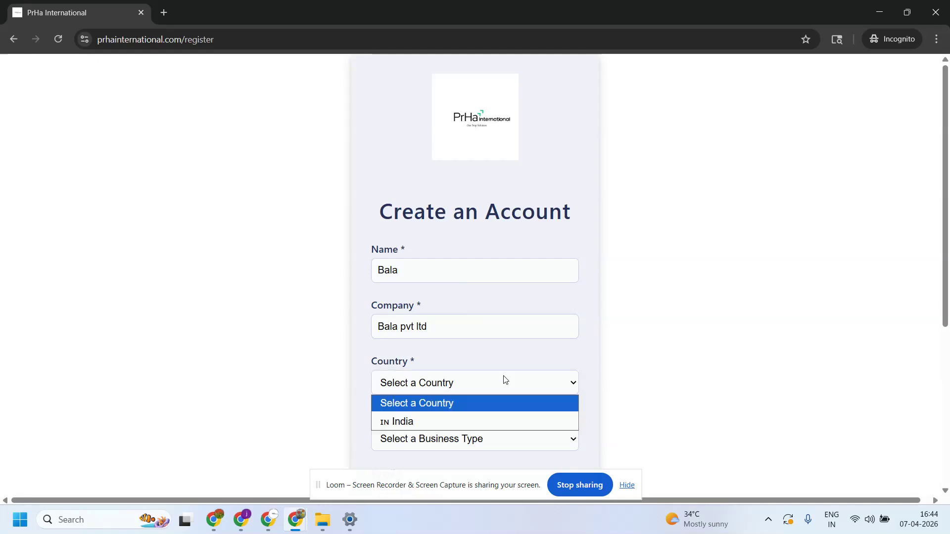
{"action": "left_click", "coordinate": [415, 419]}
{"action": "scroll", "coordinate": [447, 391], "scroll_direction": "down", "scroll_amount": 5}
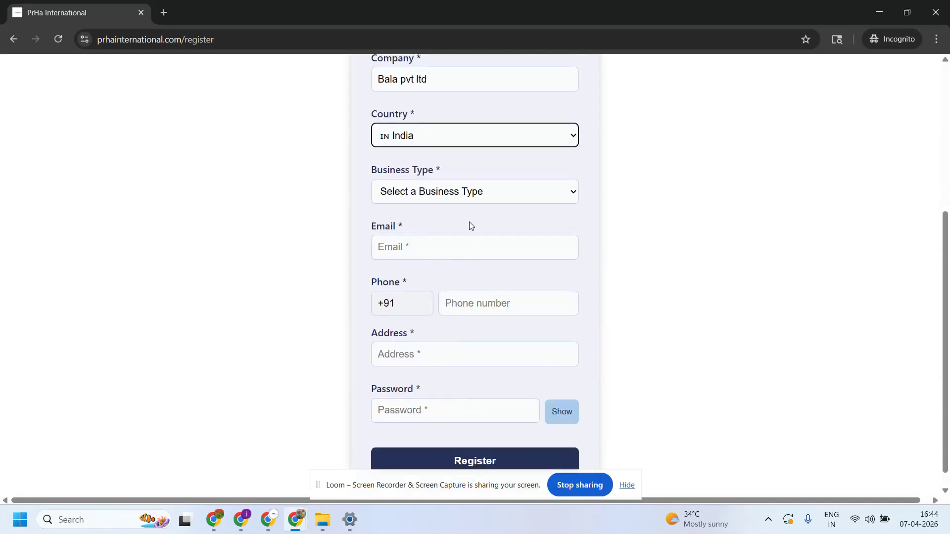
{"action": "left_click", "coordinate": [476, 191]}
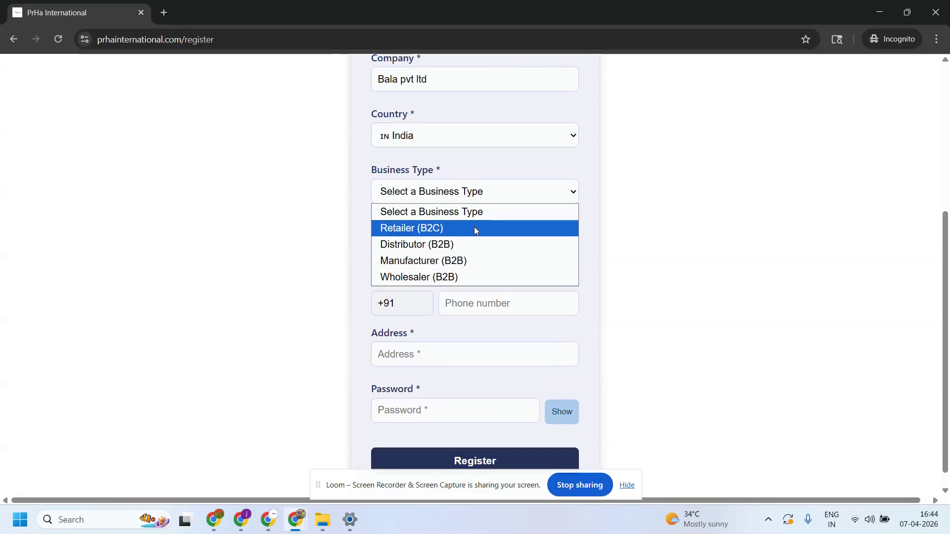
{"action": "left_click", "coordinate": [440, 246]}
- Fill in the contact e-mail address and phone number
{"action": "left_click", "coordinate": [442, 247]}
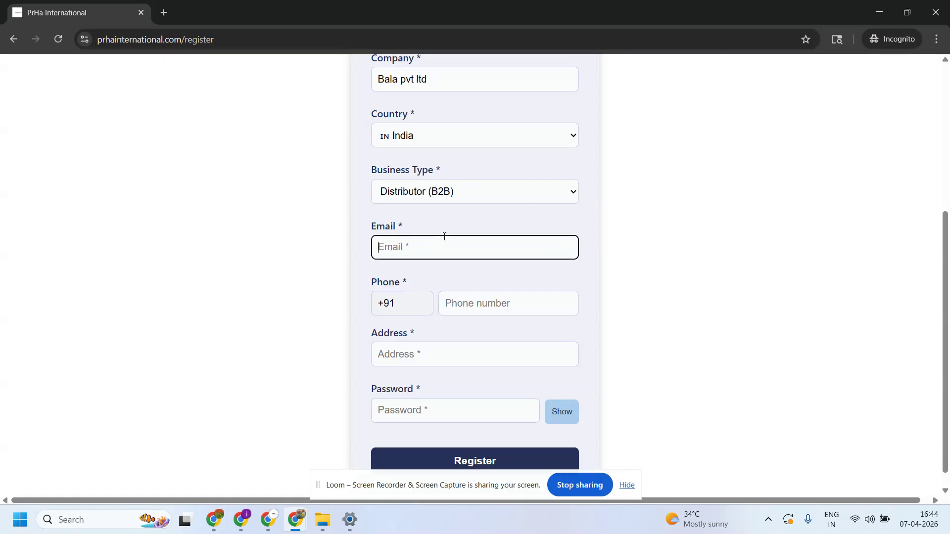
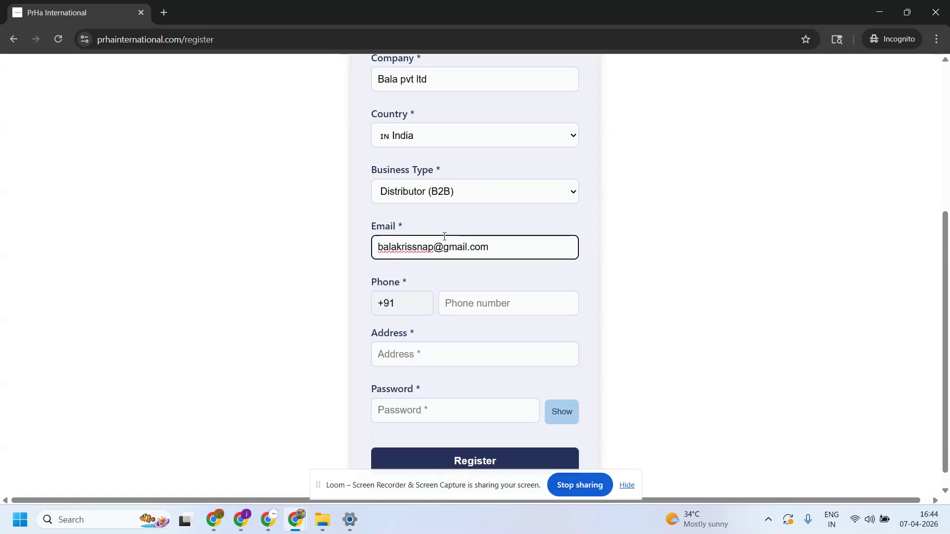
{"action": "left_click", "coordinate": [541, 299]}
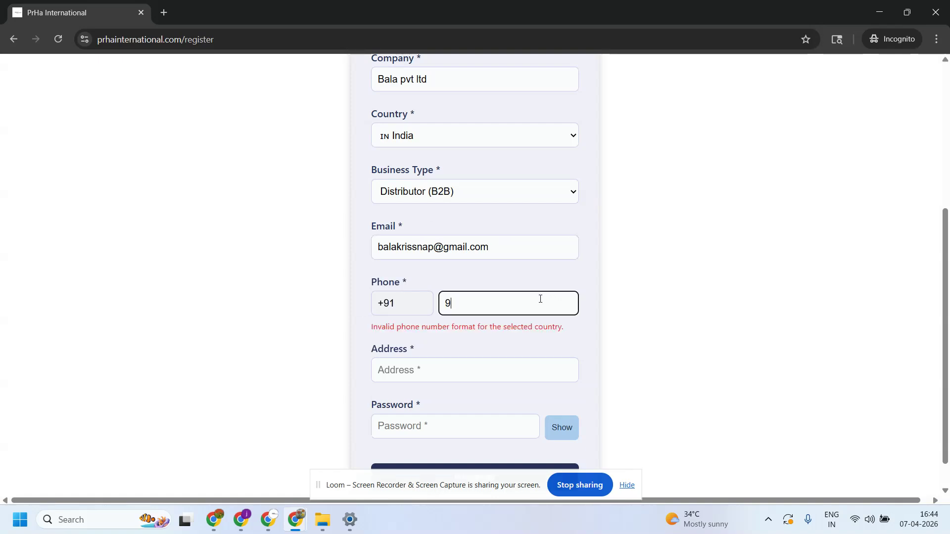
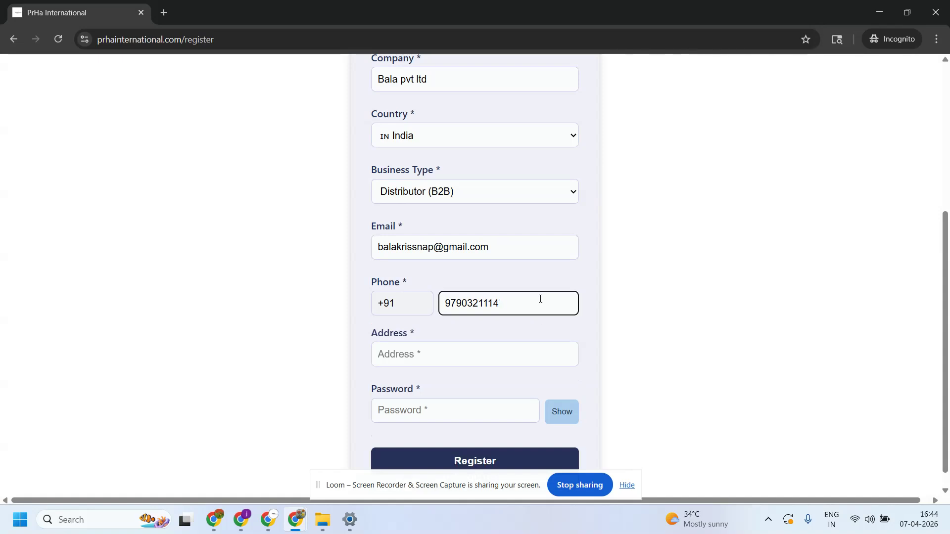
- Enter the business street address and an account password
{"action": "scroll", "coordinate": [618, 237], "scroll_direction": "down", "scroll_amount": 1}
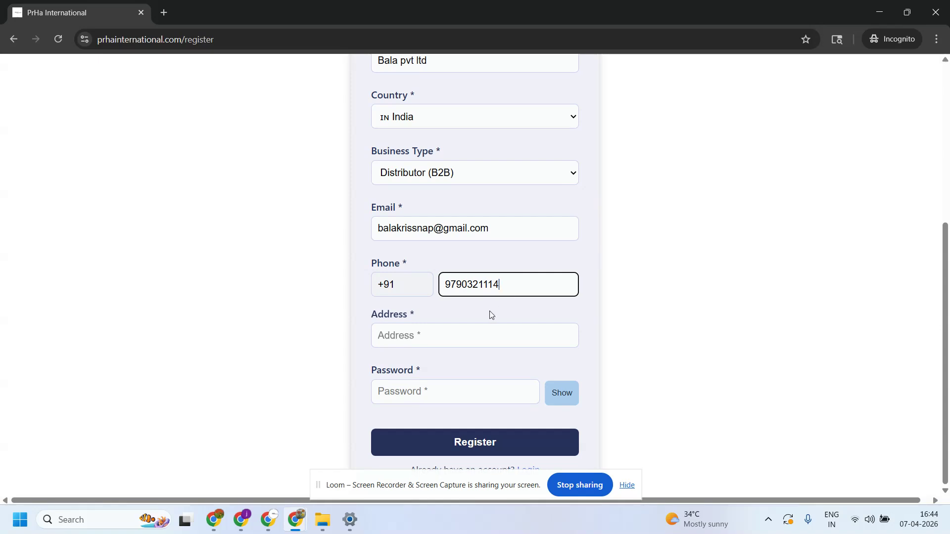
{"action": "left_click", "coordinate": [447, 331]}
{"action": "type", "text": "No:"}
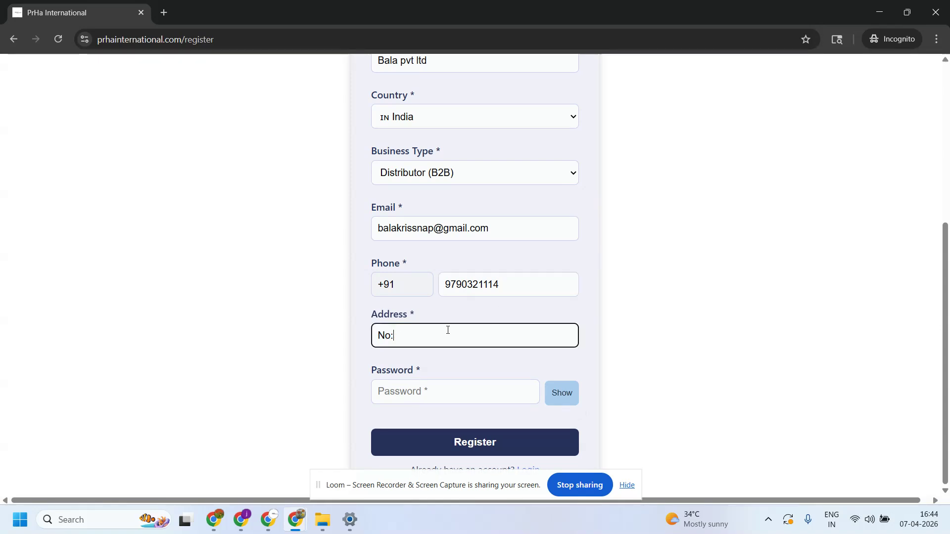
{"action": "type", "text": "6, Test Street, Chennai"}
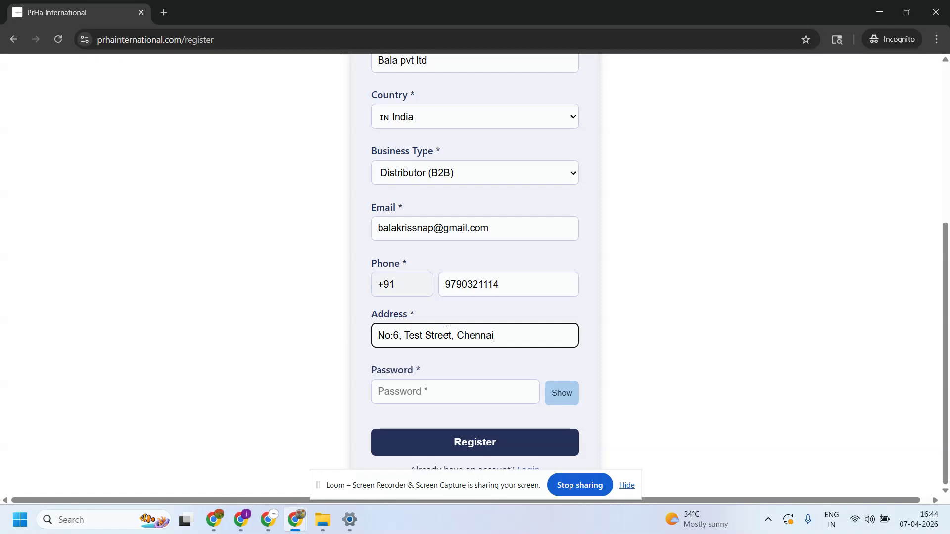
{"action": "left_click", "coordinate": [443, 392]}
{"action": "type", "text": "•••••••••••"}
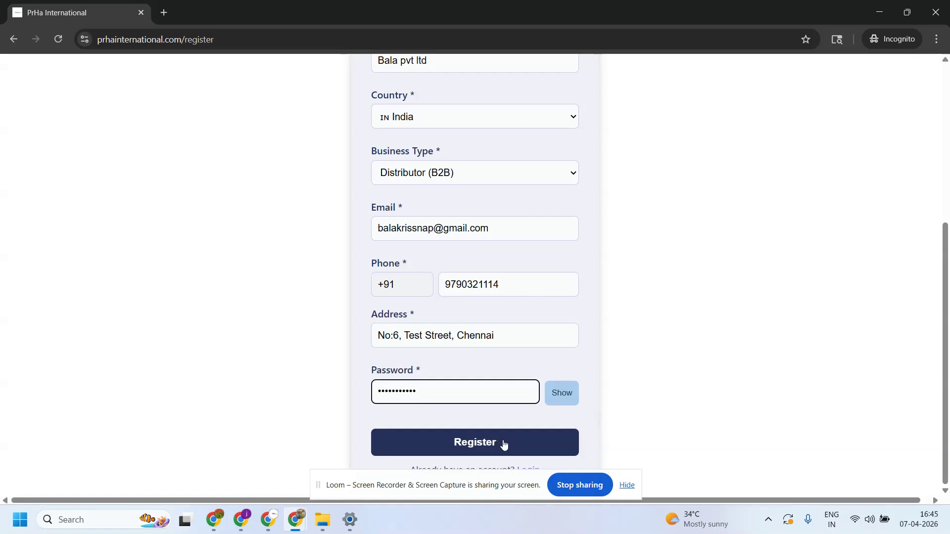
{"action": "left_click", "coordinate": [627, 485]}
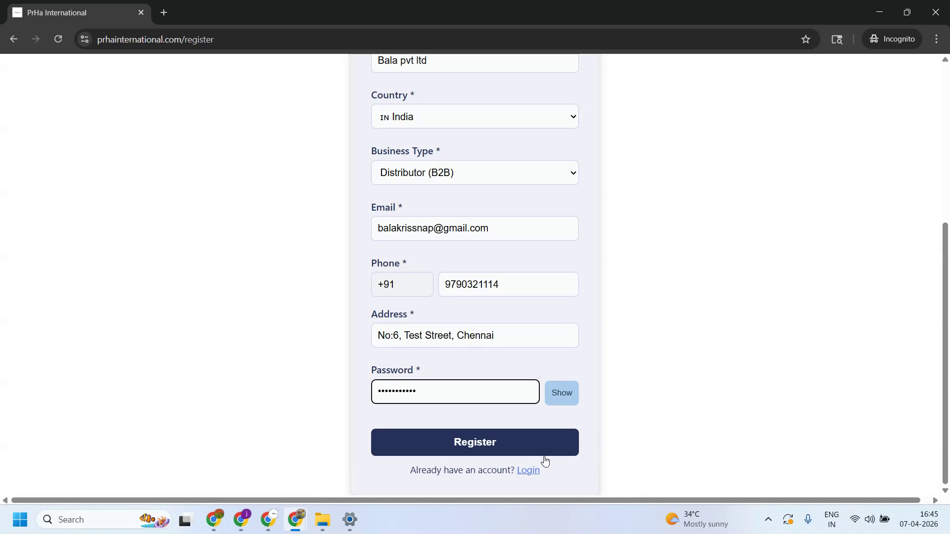
- Submit the form, review the Registration Successful message, and dismiss it
{"action": "left_click", "coordinate": [488, 455]}
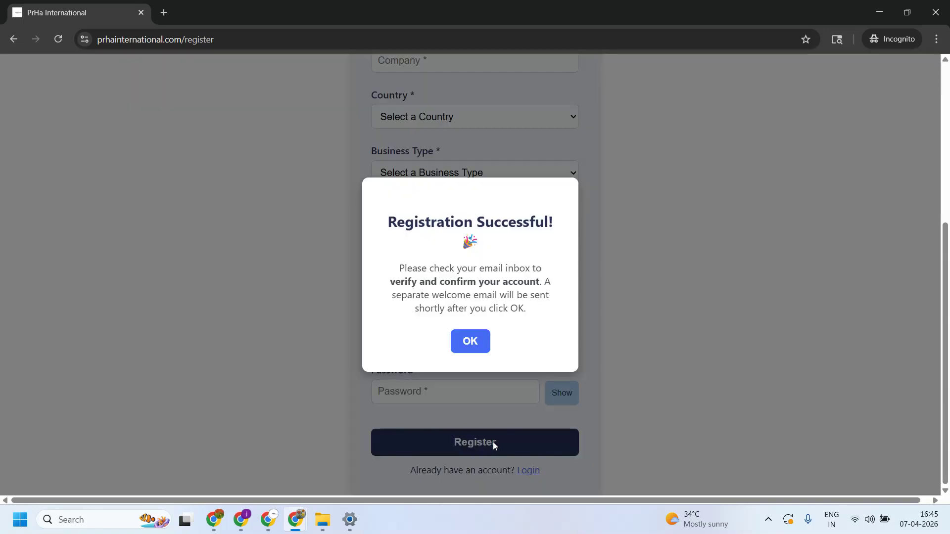
{"action": "left_click_drag", "start_coordinate": [388, 222], "coordinate": [576, 230]}
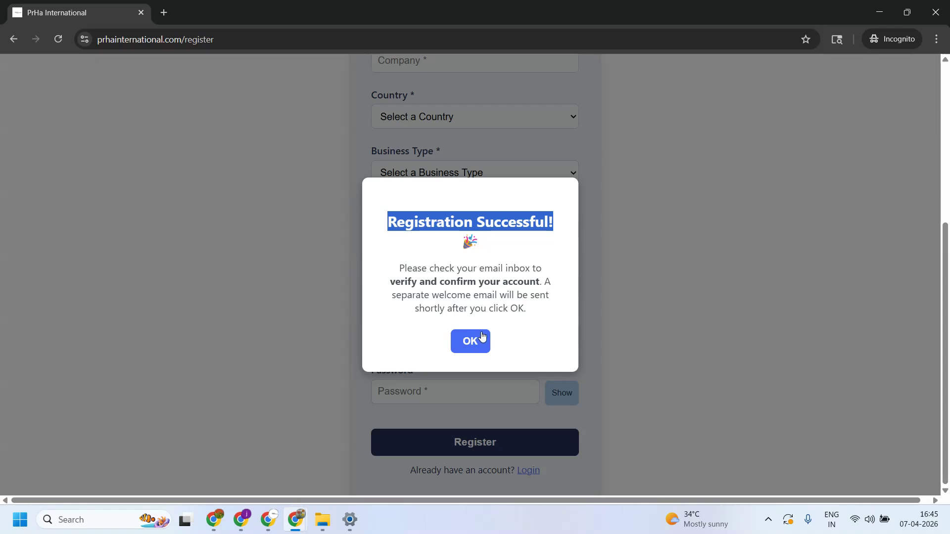
{"action": "left_click_drag", "start_coordinate": [399, 268], "coordinate": [544, 272]}
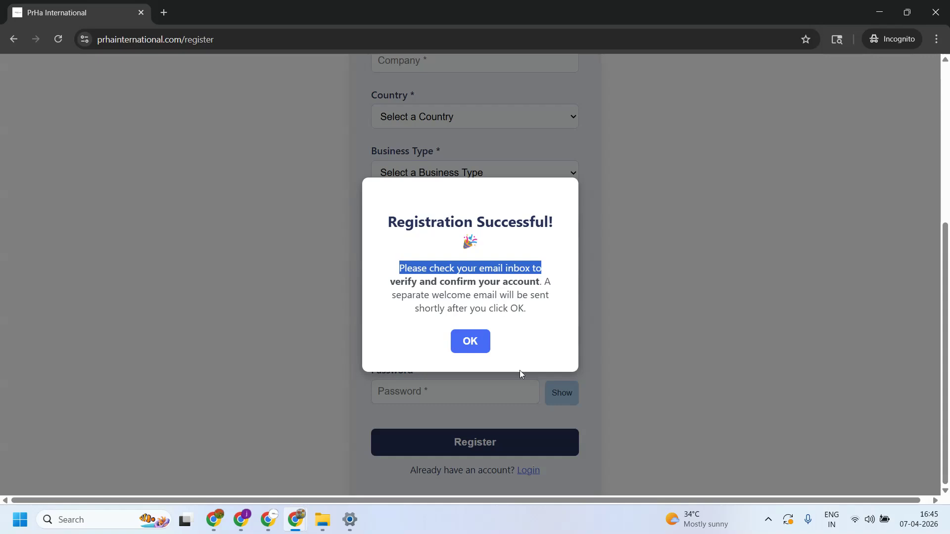
{"action": "left_click", "coordinate": [468, 347]}
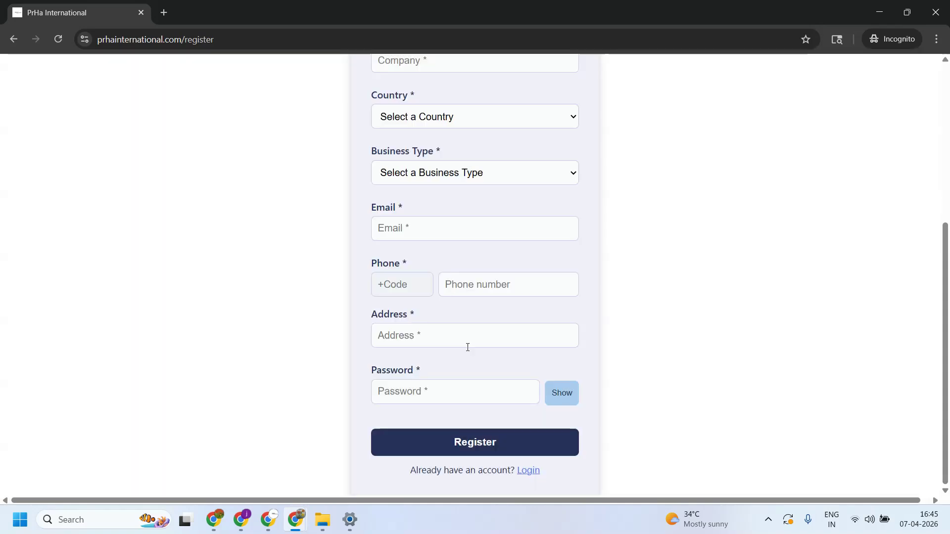
{"action": "scroll", "coordinate": [380, 393], "scroll_direction": "up", "scroll_amount": 5}
- In Gmail, open the PRHA International Confirm Your Signup email and confirm the address
{"action": "mouse_move", "coordinate": [295, 520]}
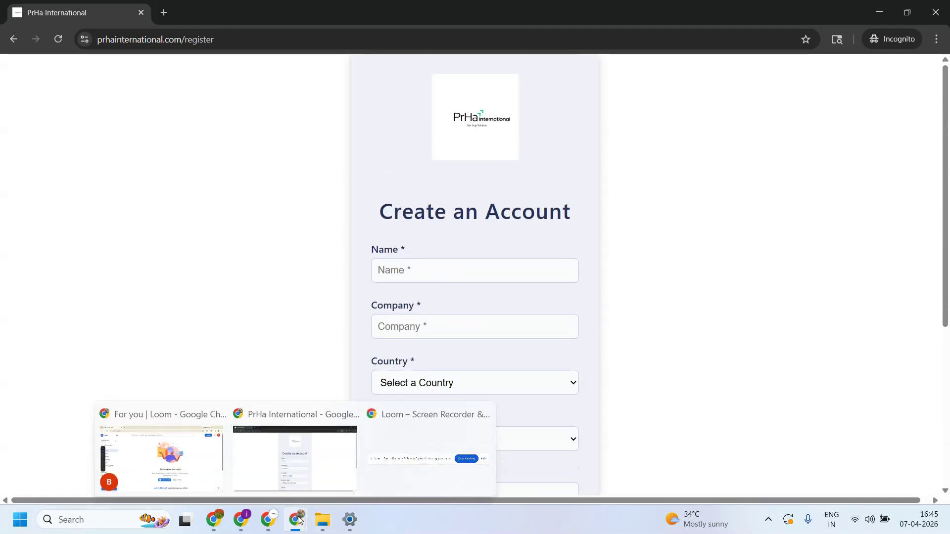
{"action": "left_click", "coordinate": [200, 451]}
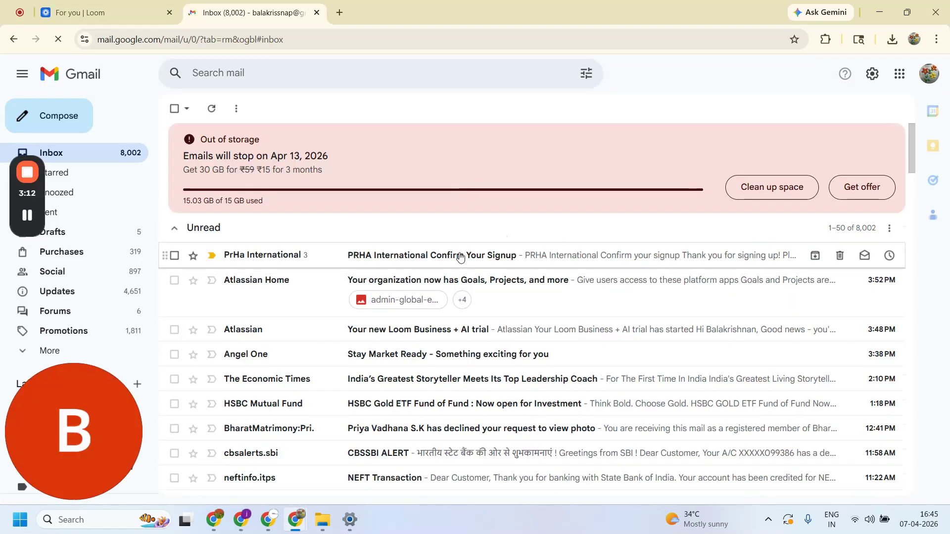
{"action": "left_click", "coordinate": [459, 256]}
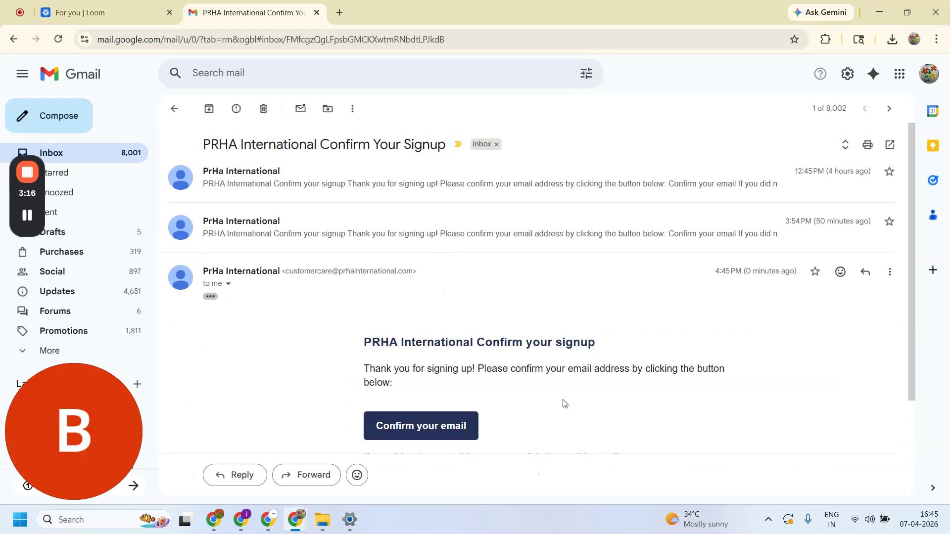
{"action": "scroll", "coordinate": [562, 398], "scroll_direction": "down", "scroll_amount": 3}
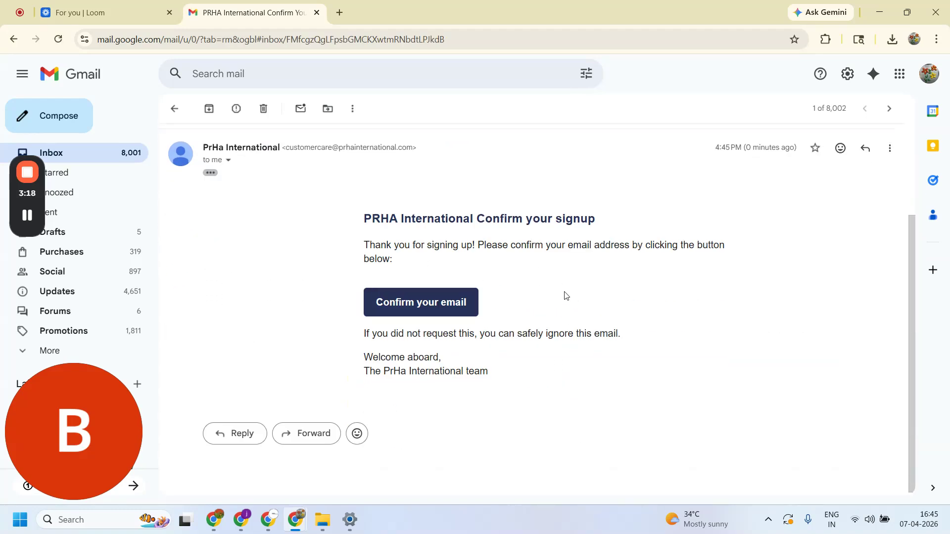
{"action": "left_click", "coordinate": [428, 312]}
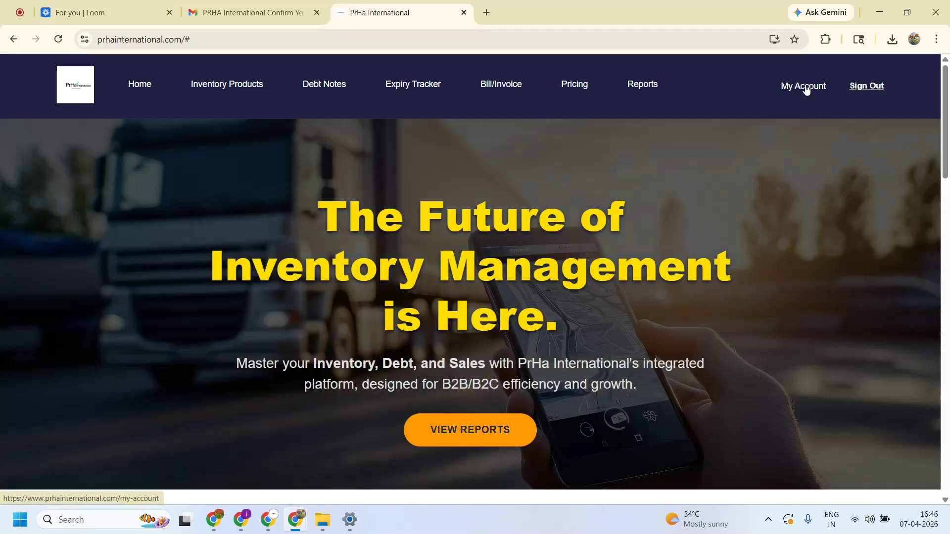
- Review the account details, then view the free trial and ₹999 plans on Pricing
{"action": "left_click", "coordinate": [806, 89]}
{"action": "scroll", "coordinate": [605, 233], "scroll_direction": "down", "scroll_amount": 3}
{"action": "scroll", "coordinate": [556, 204], "scroll_direction": "up", "scroll_amount": 1}
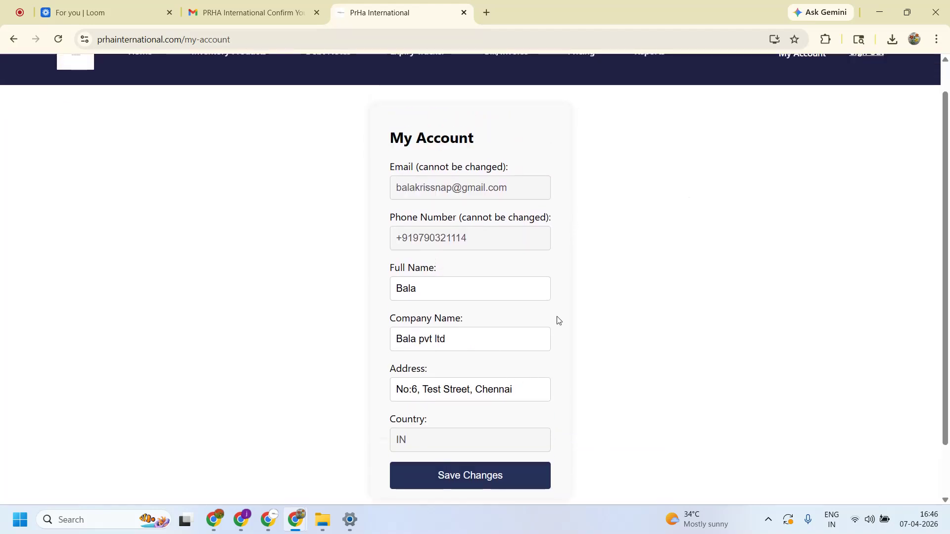
{"action": "left_click_drag", "start_coordinate": [381, 275], "coordinate": [413, 271]}
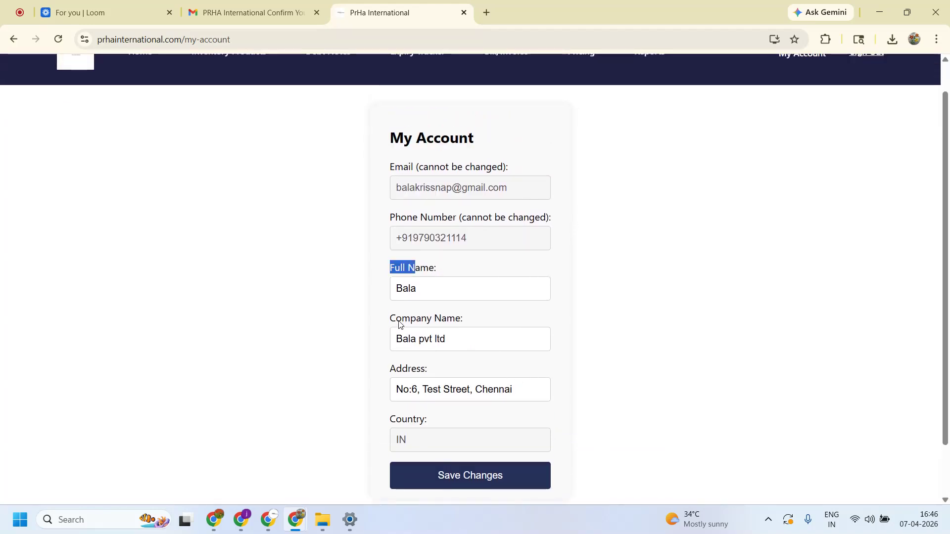
{"action": "scroll", "coordinate": [583, 329], "scroll_direction": "up", "scroll_amount": 1}
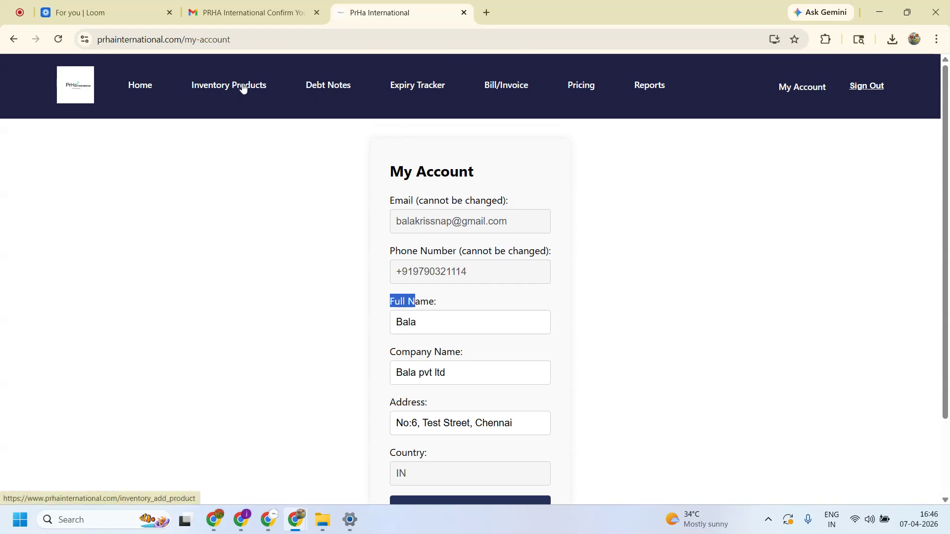
{"action": "left_click", "coordinate": [223, 92]}
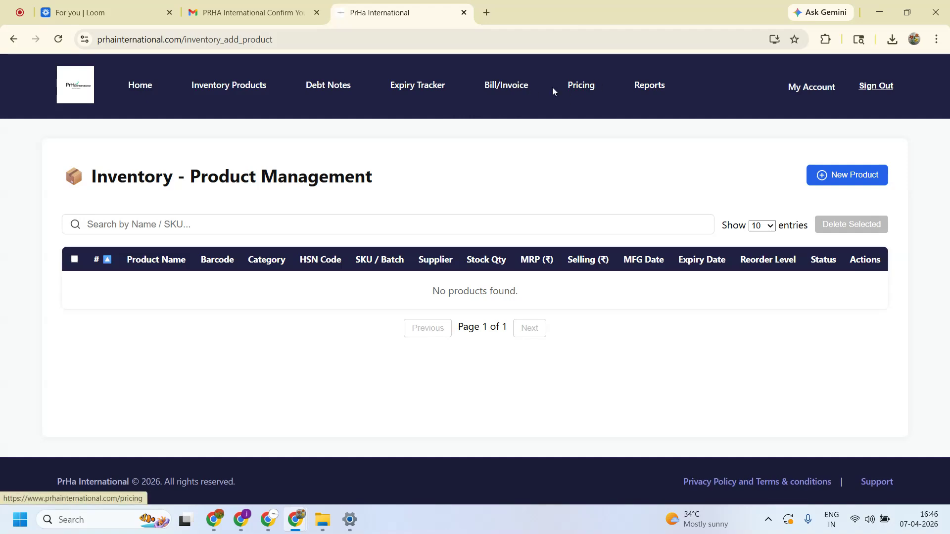
{"action": "left_click", "coordinate": [571, 88]}
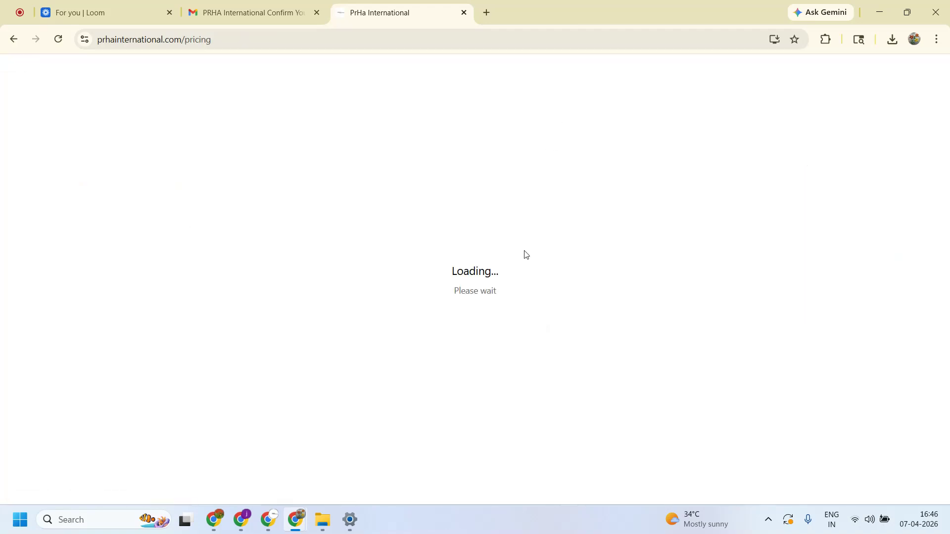
{"action": "scroll", "coordinate": [504, 234], "scroll_direction": "down", "scroll_amount": 5}
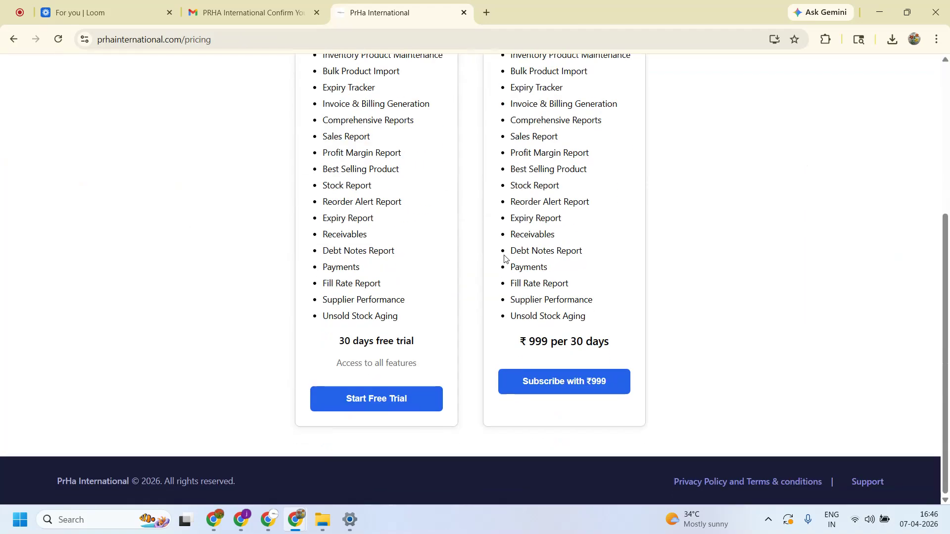
- Activate the 30-day free trial and go to the empty Inventory Products page
{"action": "left_click", "coordinate": [362, 407]}
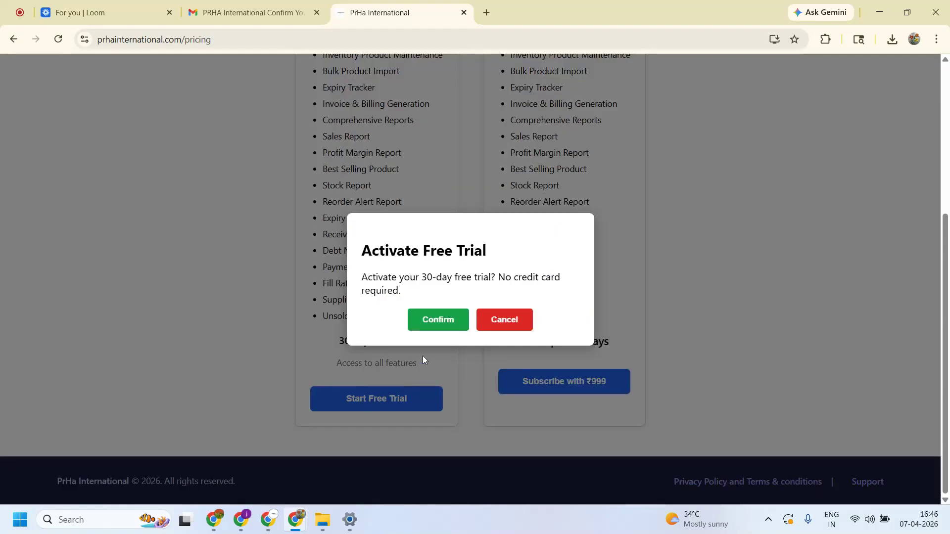
{"action": "left_click", "coordinate": [436, 321]}
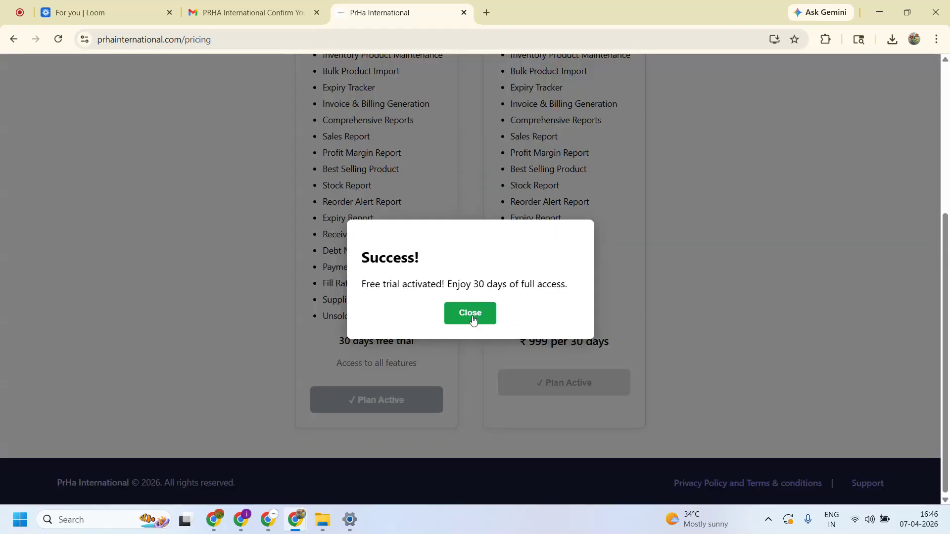
{"action": "left_click", "coordinate": [472, 311]}
{"action": "scroll", "coordinate": [435, 261], "scroll_direction": "up", "scroll_amount": 1}
{"action": "scroll", "coordinate": [436, 261], "scroll_direction": "up", "scroll_amount": 4}
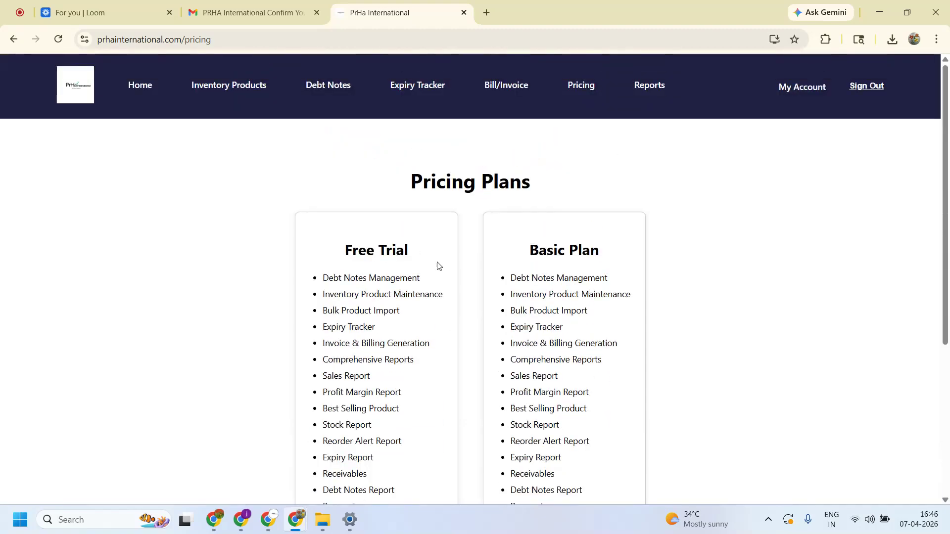
{"action": "left_click", "coordinate": [222, 89]}
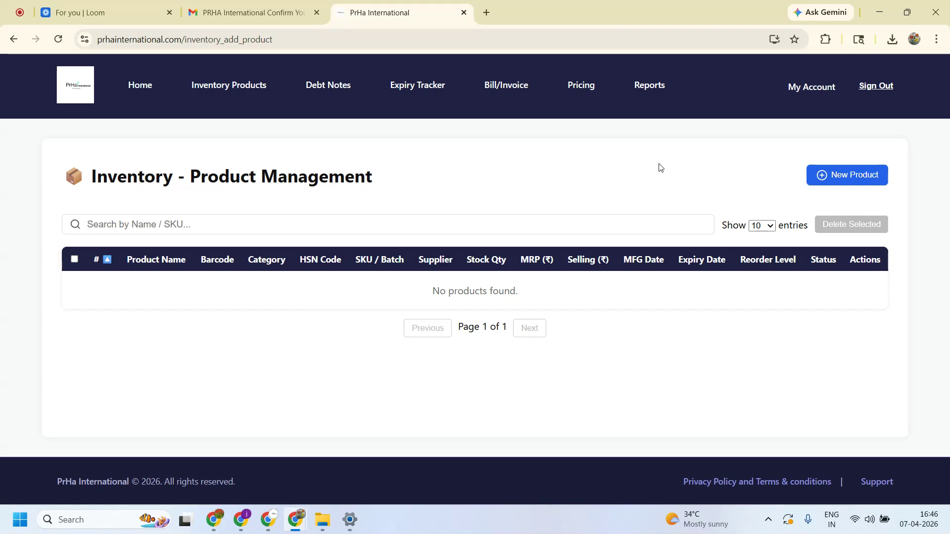
{"action": "left_click", "coordinate": [864, 178]}
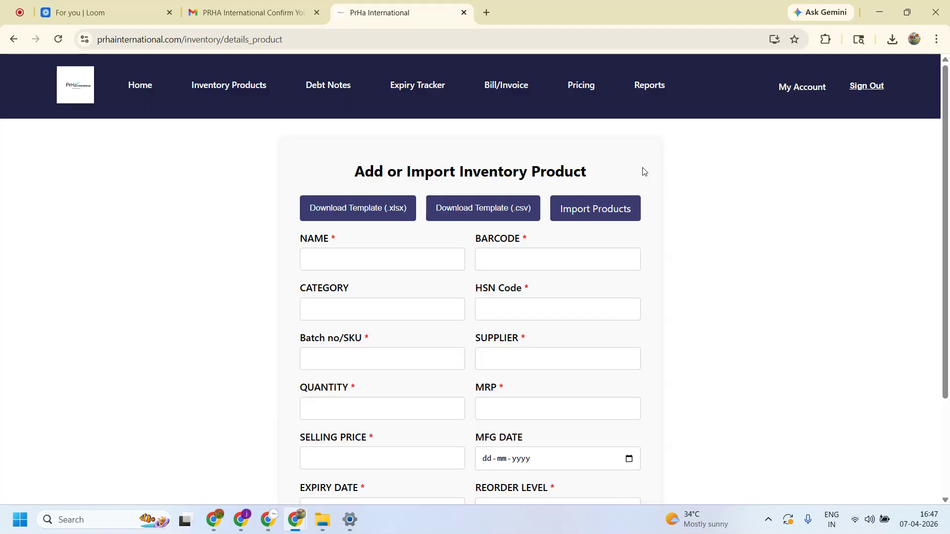
{"action": "left_click", "coordinate": [393, 262]}
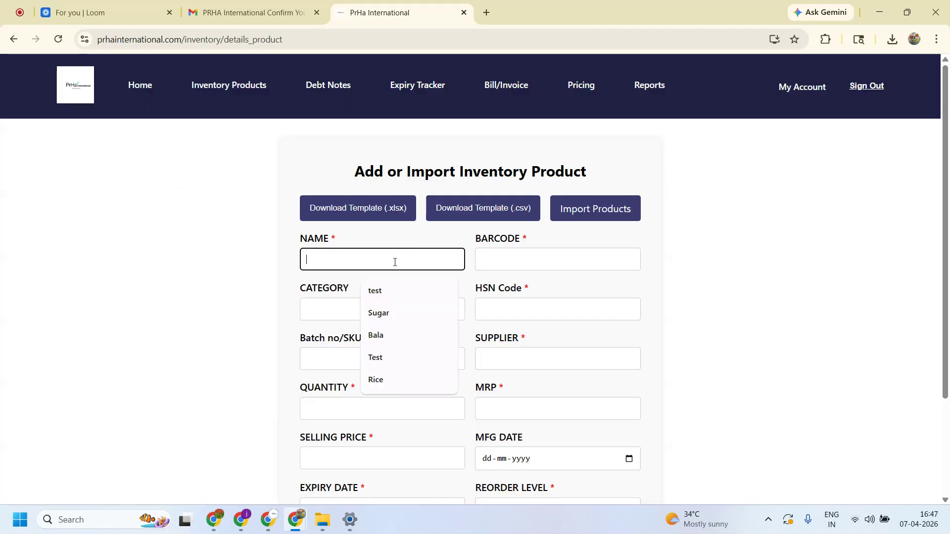
{"action": "left_click", "coordinate": [385, 315]}
{"action": "left_click", "coordinate": [524, 258]}
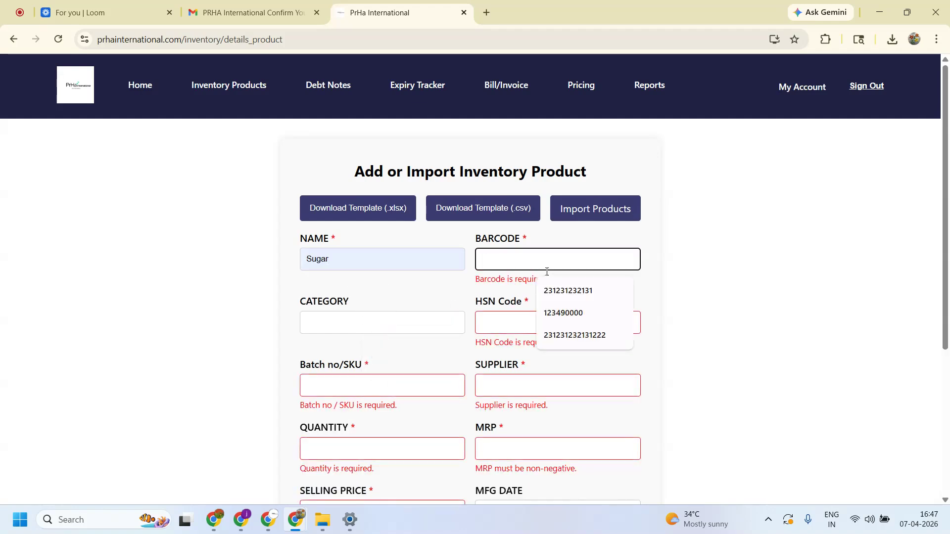
{"action": "left_click", "coordinate": [568, 291]}
{"action": "left_click", "coordinate": [497, 308]}
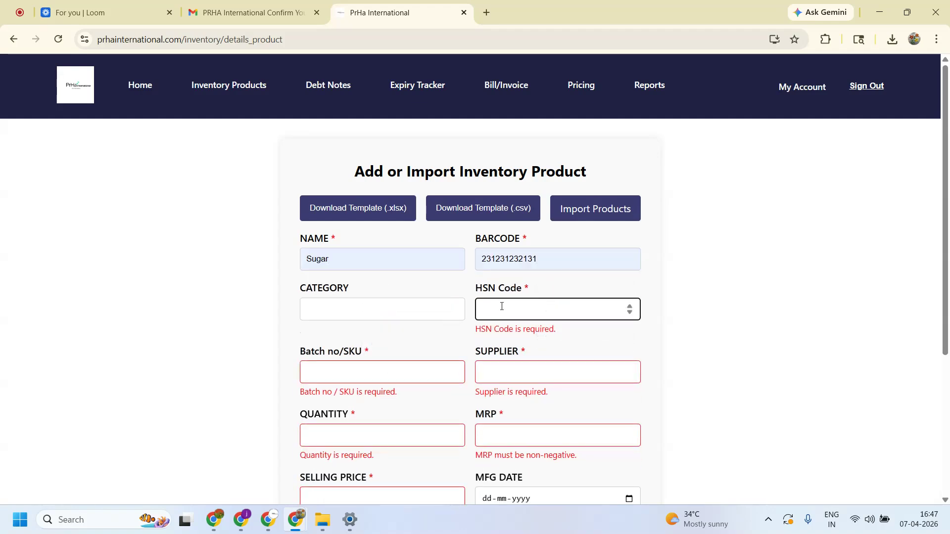
{"action": "type", "text": "1234567"}
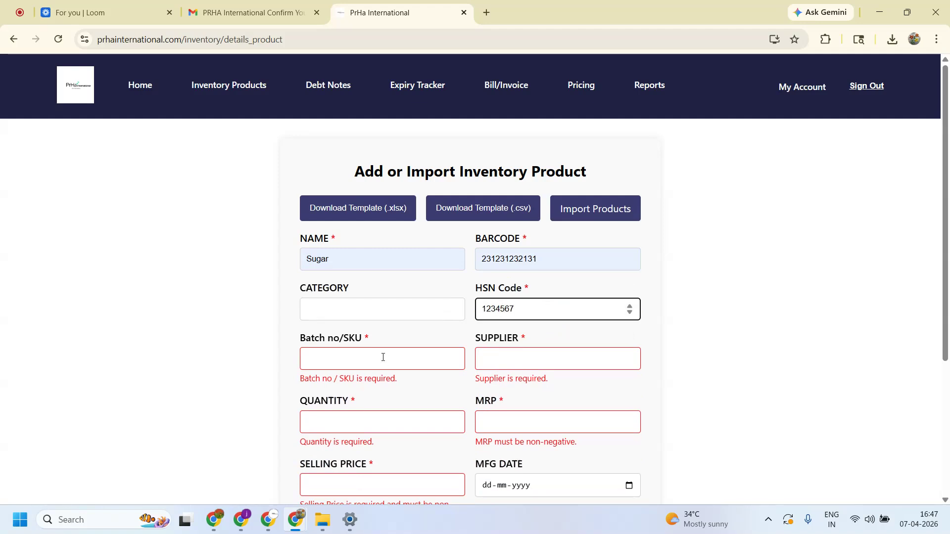
- Set batch AA45678, supplier TATA and quantity 125 for Sugar
{"action": "left_click", "coordinate": [382, 358]}
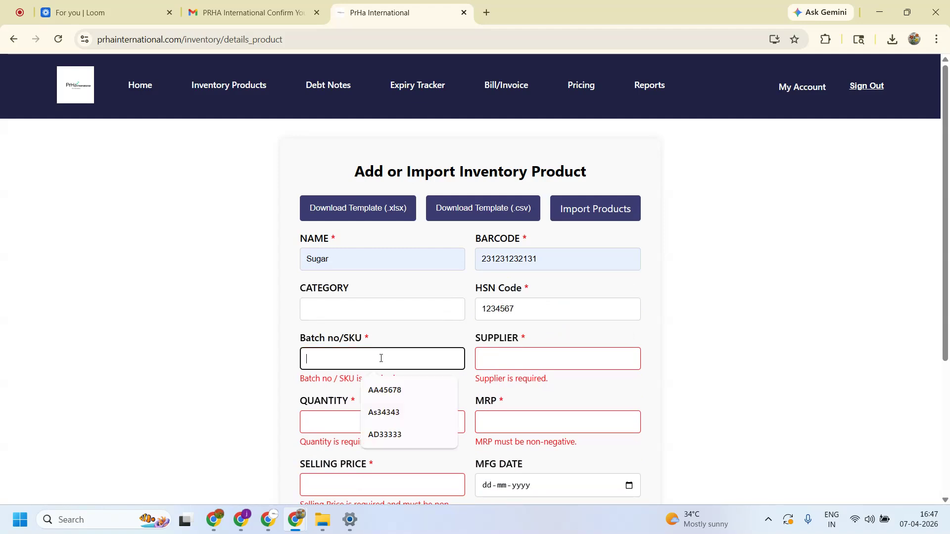
{"action": "left_click", "coordinate": [381, 391]}
{"action": "left_click", "coordinate": [497, 357]}
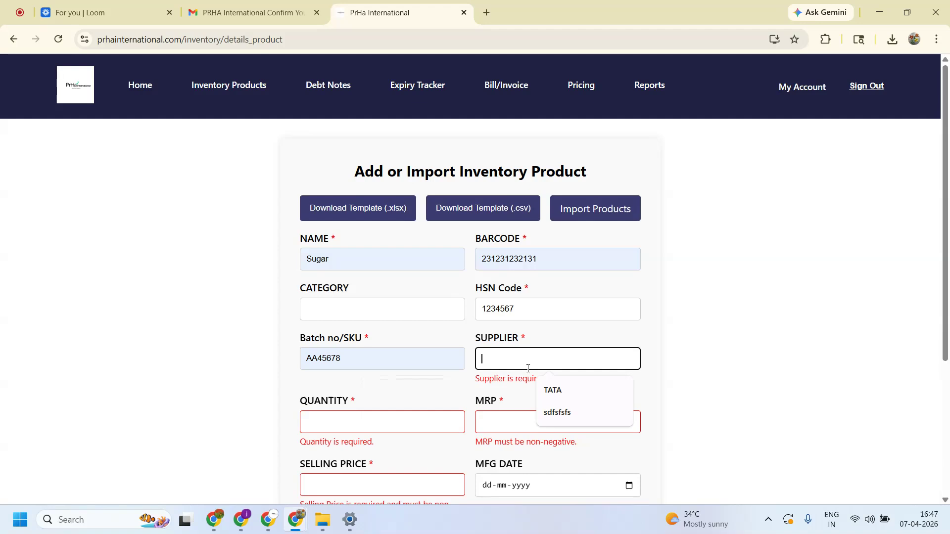
{"action": "type", "text": "TATA"}
{"action": "left_click", "coordinate": [380, 407]}
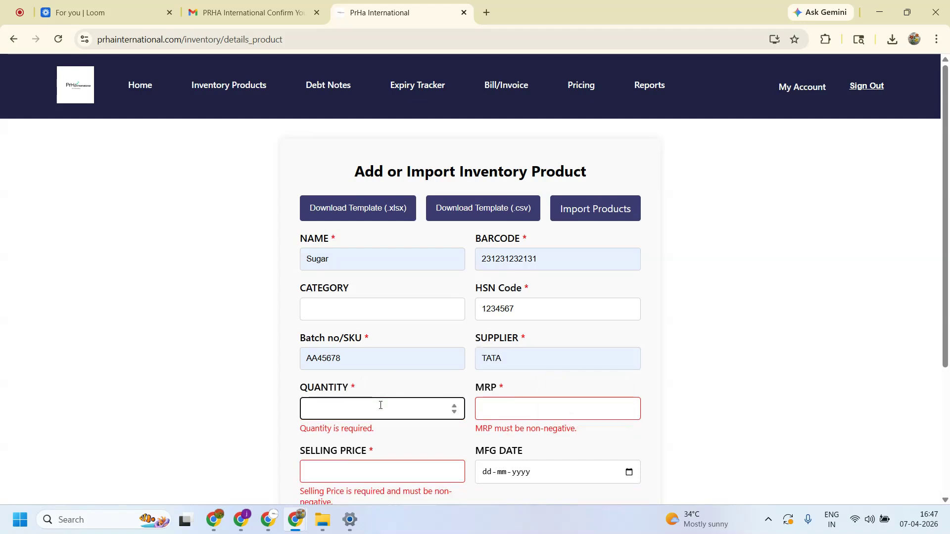
{"action": "type", "text": "125"}
- Set MRP 150, selling price 120, expiry 30-04-2026, reorder level 2, and save
{"action": "scroll", "coordinate": [405, 400], "scroll_direction": "down", "scroll_amount": 3}
{"action": "left_click", "coordinate": [536, 228]}
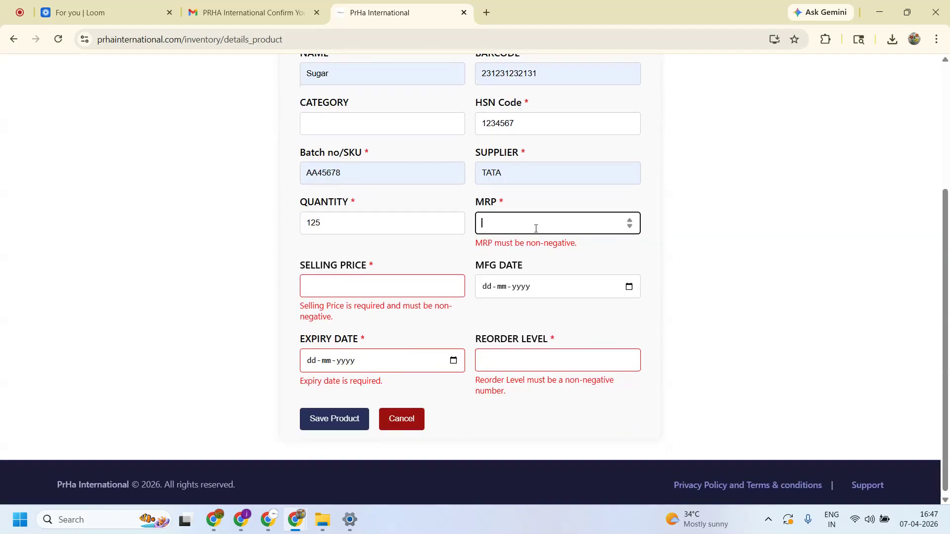
{"action": "type", "text": "150"}
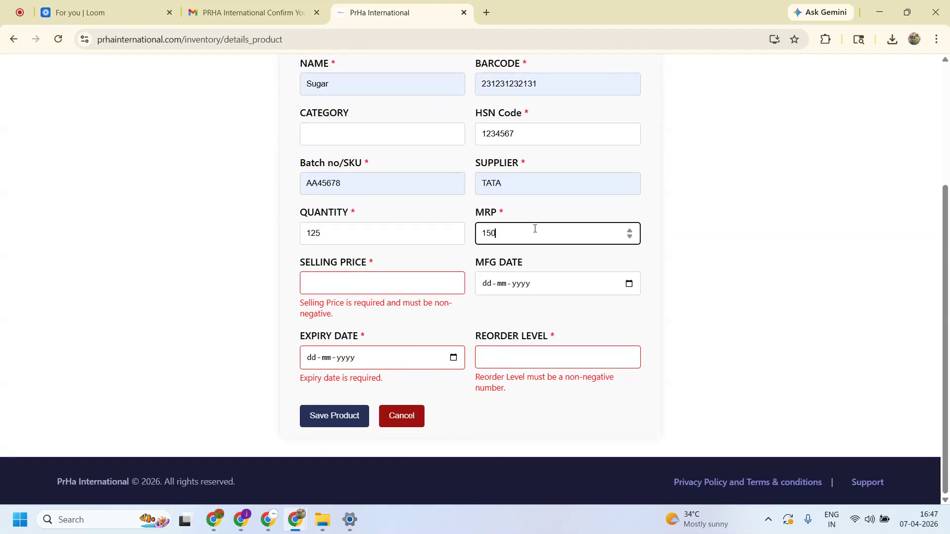
{"action": "left_click", "coordinate": [354, 286]}
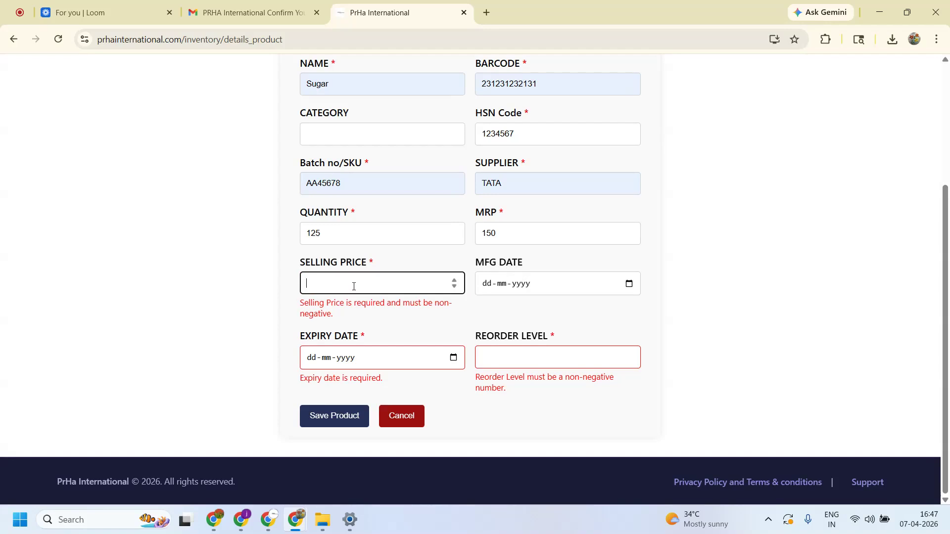
{"action": "type", "text": "120"}
{"action": "left_click", "coordinate": [455, 359]}
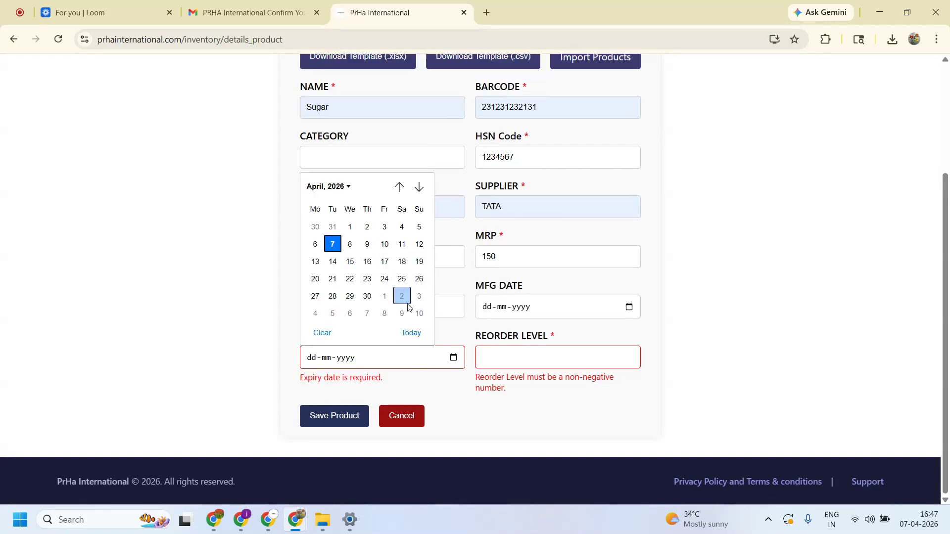
{"action": "left_click", "coordinate": [367, 296]}
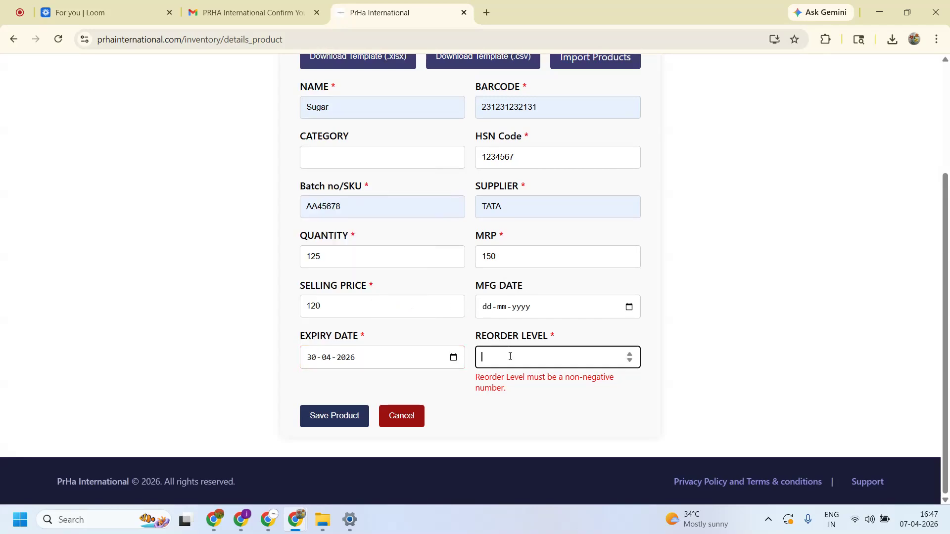
{"action": "left_click", "coordinate": [510, 356]}
{"action": "type", "text": "2"}
{"action": "key", "text": "Return"}
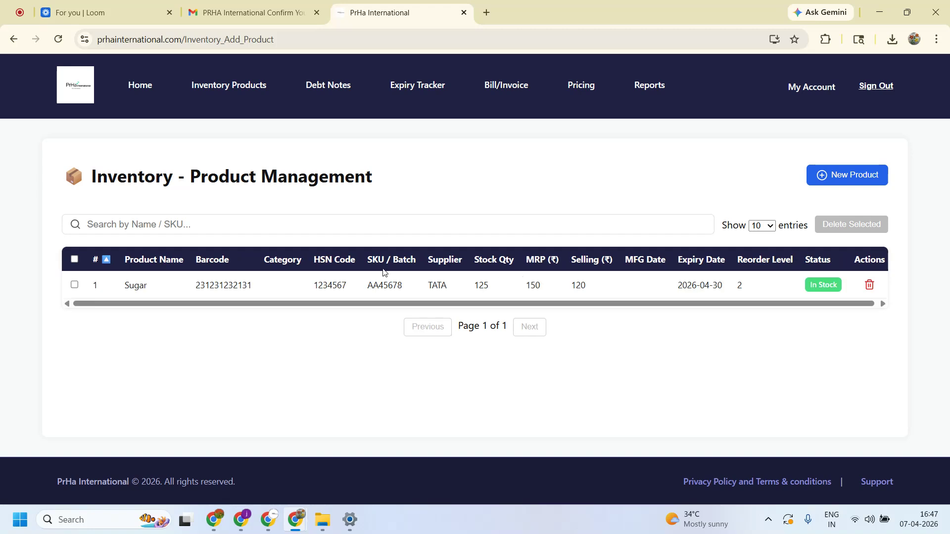
{"action": "left_click_drag", "start_coordinate": [778, 287], "coordinate": [139, 281]}
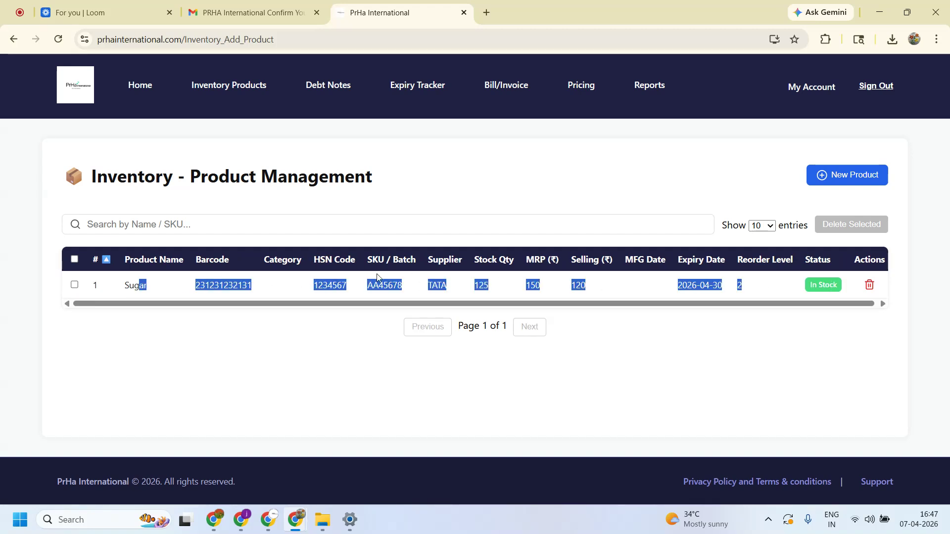
{"action": "left_click", "coordinate": [708, 376]}
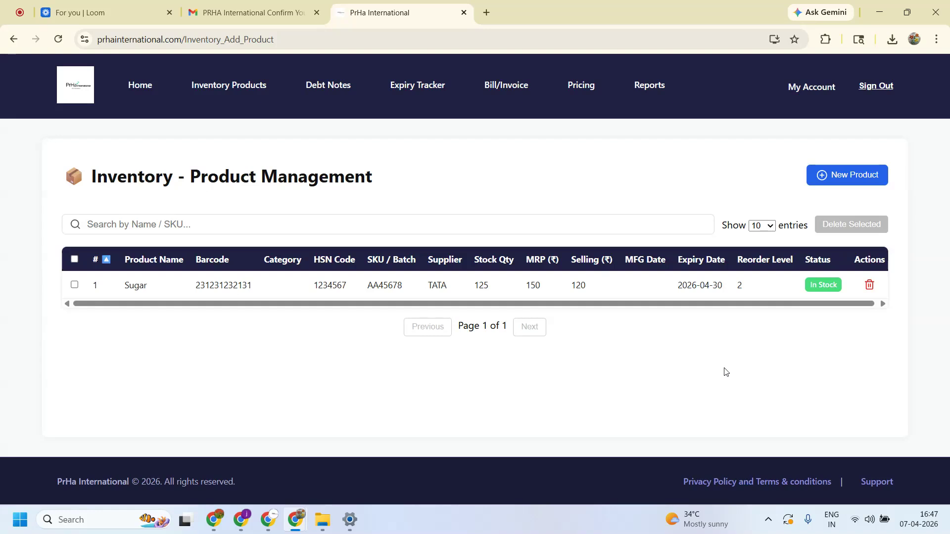
- Import Inventory_Products_Template (1).xlsx, adding Product 001 onward as Grocery items
{"action": "left_click", "coordinate": [840, 174]}
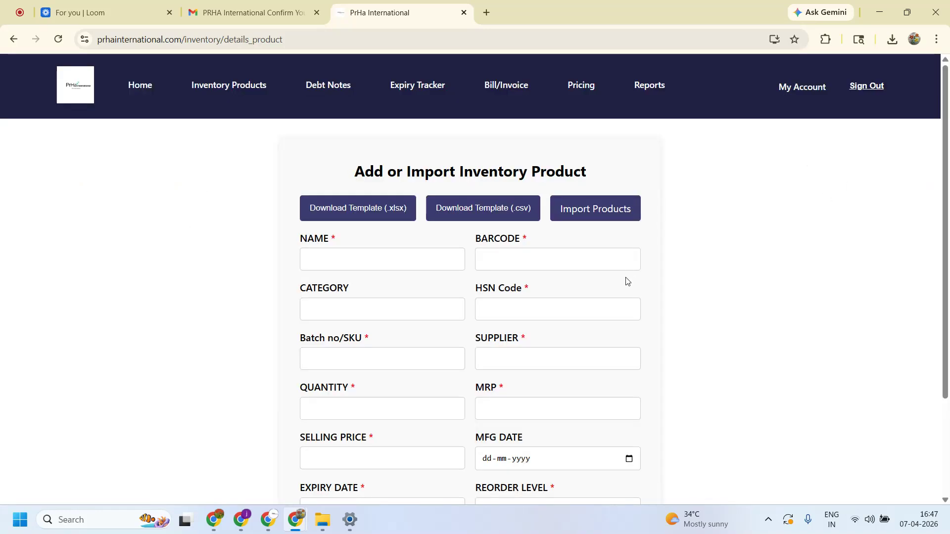
{"action": "left_click", "coordinate": [621, 214]}
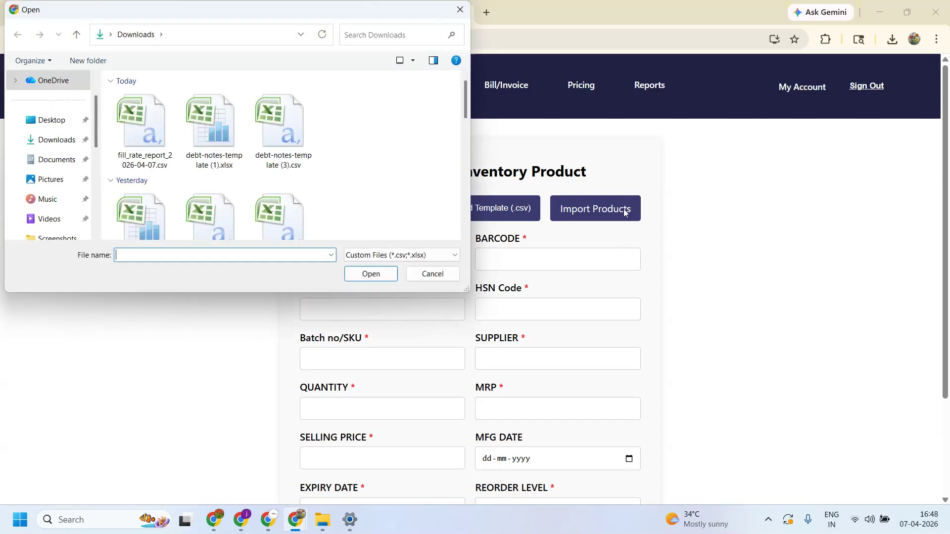
{"action": "scroll", "coordinate": [392, 166], "scroll_direction": "down", "scroll_amount": 1}
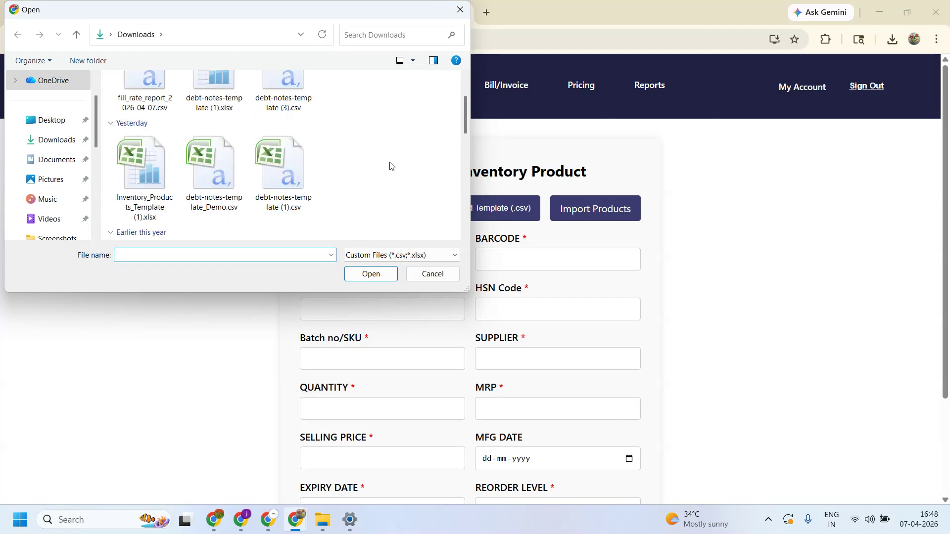
{"action": "left_click", "coordinate": [117, 167]}
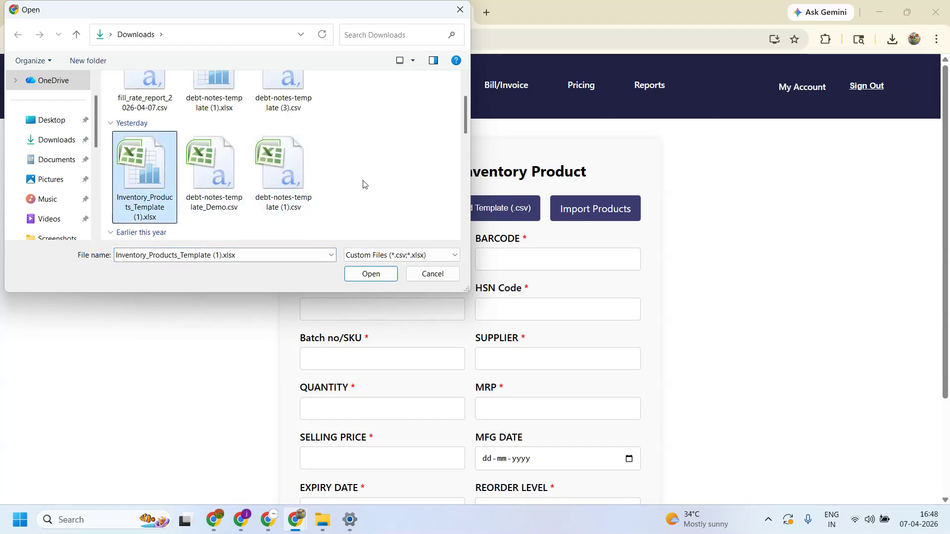
{"action": "scroll", "coordinate": [379, 188], "scroll_direction": "up", "scroll_amount": 1}
{"action": "key", "text": "Return"}
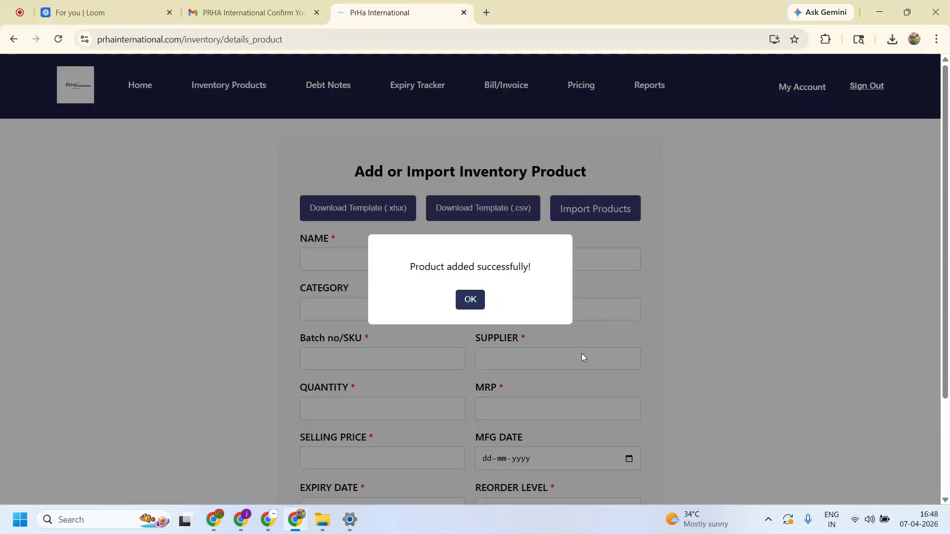
{"action": "left_click", "coordinate": [458, 303]}
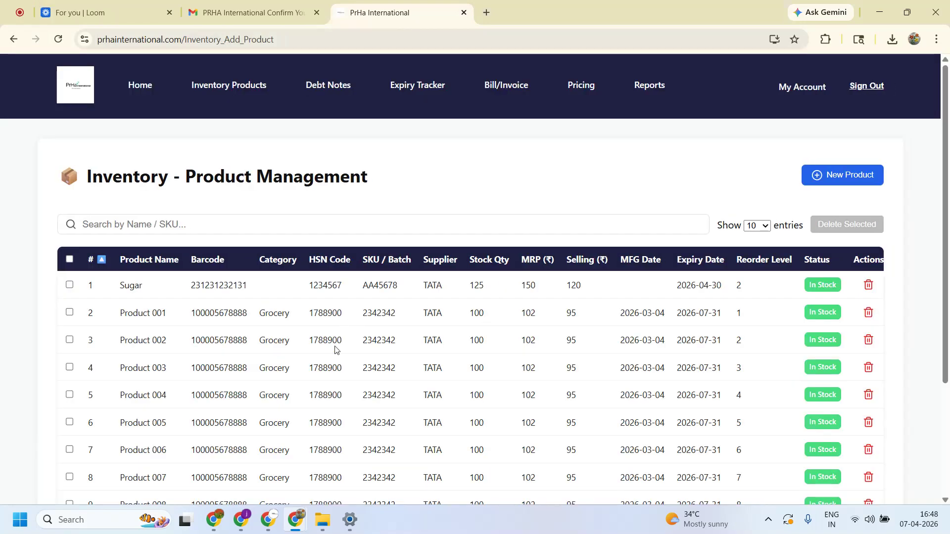
{"action": "scroll", "coordinate": [257, 341], "scroll_direction": "down", "scroll_amount": 2}
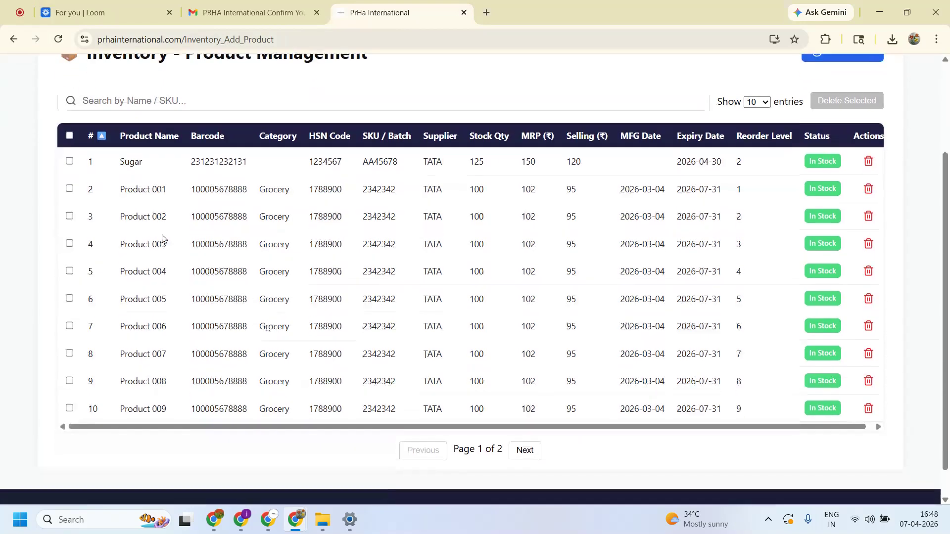
{"action": "scroll", "coordinate": [379, 269], "scroll_direction": "up", "scroll_amount": 2}
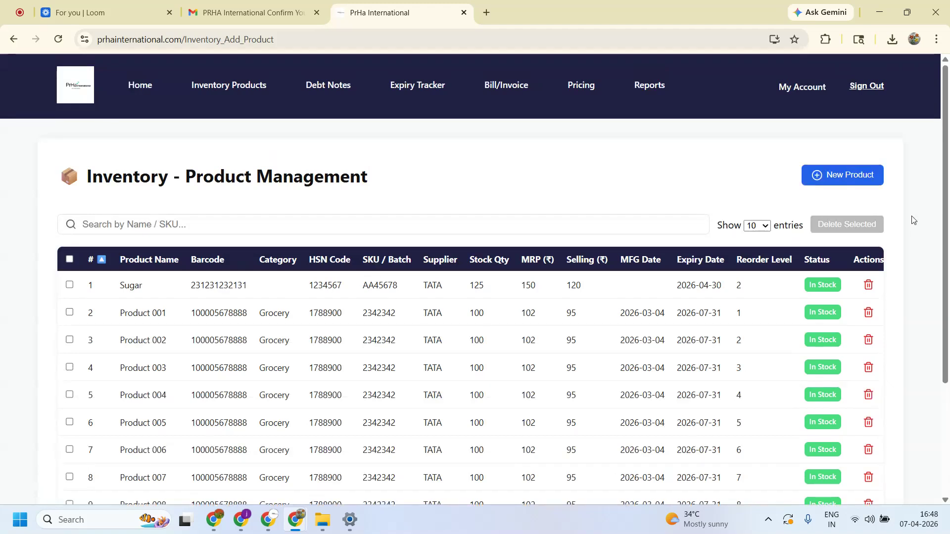
{"action": "left_click", "coordinate": [845, 179]}
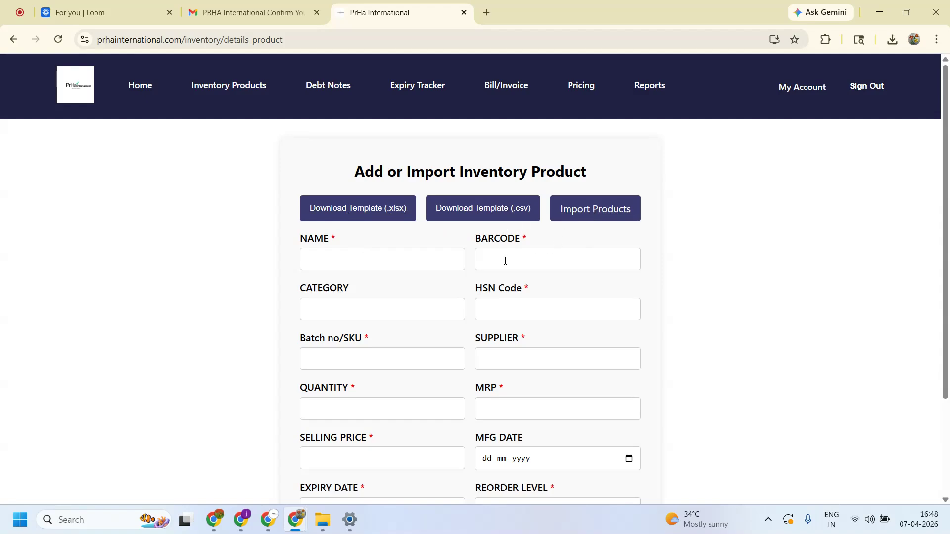
{"action": "left_click", "coordinate": [233, 92]}
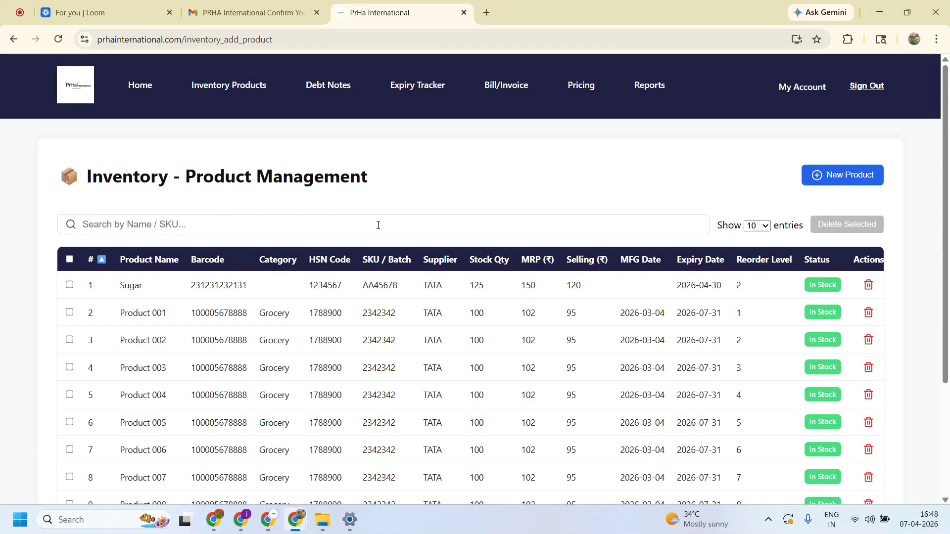
{"action": "scroll", "coordinate": [522, 353], "scroll_direction": "down", "scroll_amount": 2}
{"action": "scroll", "coordinate": [523, 349], "scroll_direction": "down", "scroll_amount": 1}
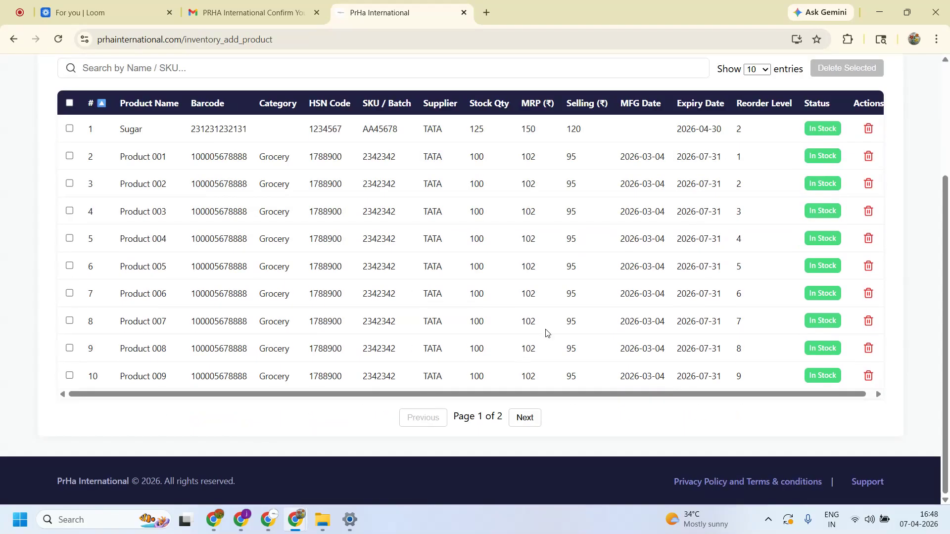
{"action": "scroll", "coordinate": [523, 346], "scroll_direction": "up", "scroll_amount": 3}
{"action": "scroll", "coordinate": [762, 250], "scroll_direction": "down", "scroll_amount": 2}
{"action": "left_click", "coordinate": [525, 418]}
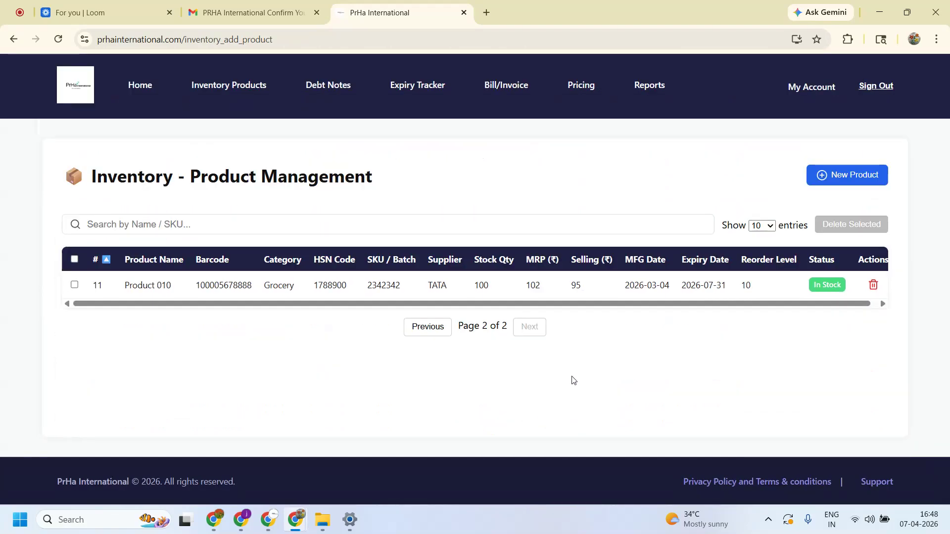
{"action": "left_click", "coordinate": [424, 336]}
{"action": "scroll", "coordinate": [436, 366], "scroll_direction": "down", "scroll_amount": 3}
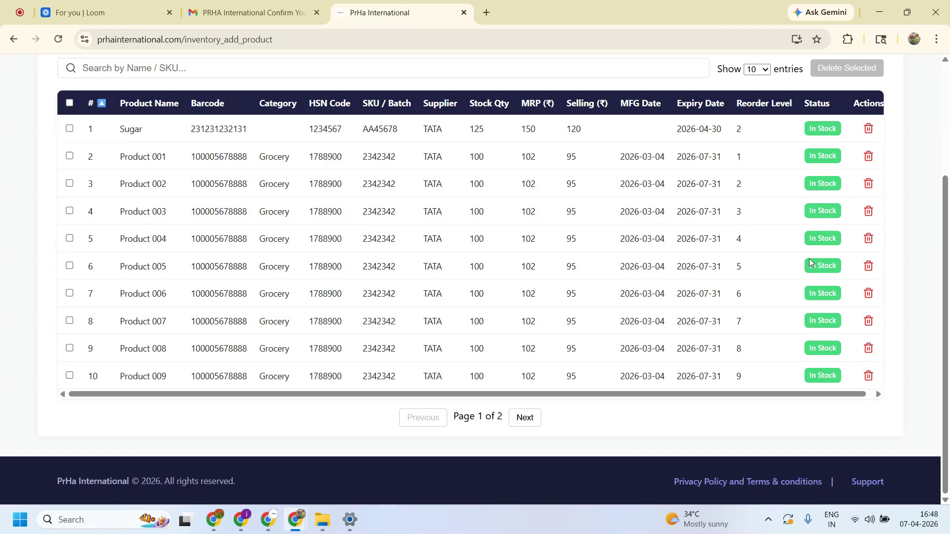
{"action": "scroll", "coordinate": [812, 259], "scroll_direction": "up", "scroll_amount": 3}
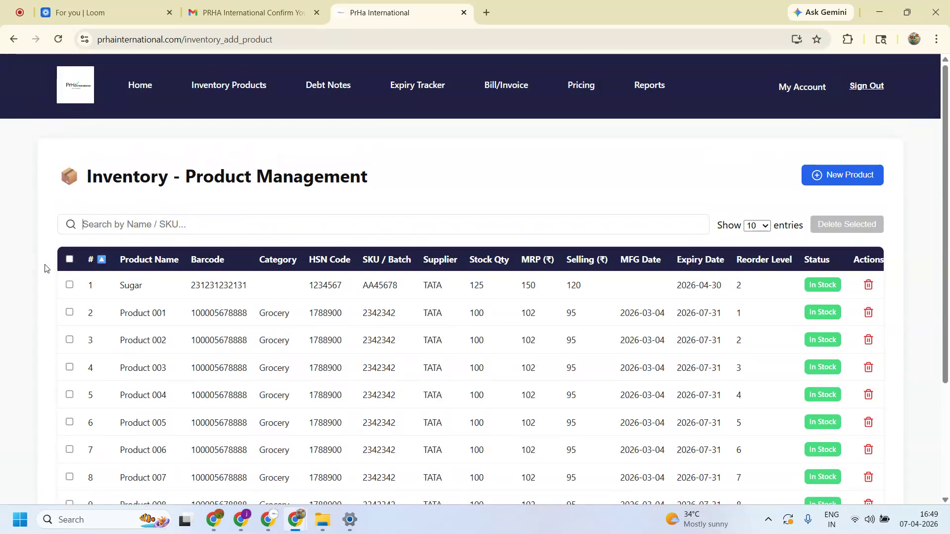
{"action": "left_click", "coordinate": [69, 259]}
{"action": "scroll", "coordinate": [281, 302], "scroll_direction": "down", "scroll_amount": 2}
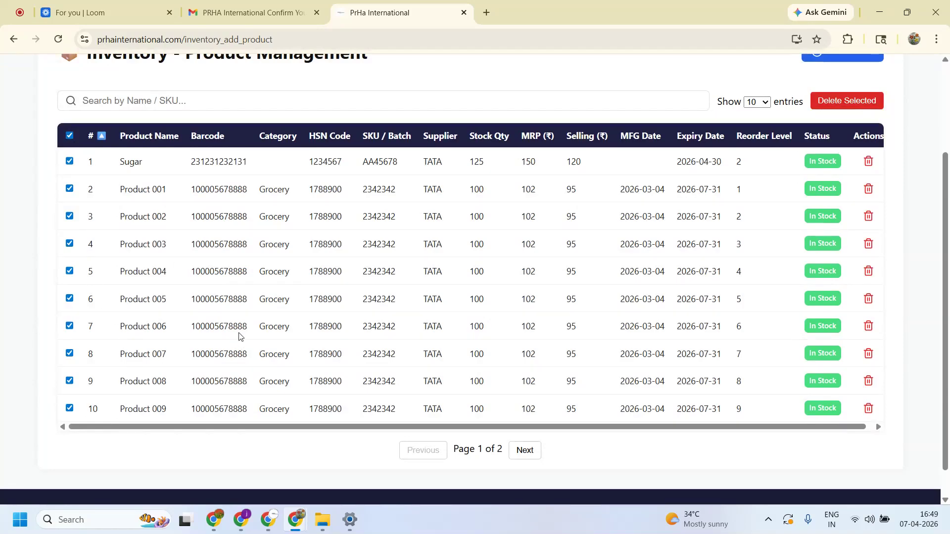
{"action": "scroll", "coordinate": [237, 332], "scroll_direction": "up", "scroll_amount": 2}
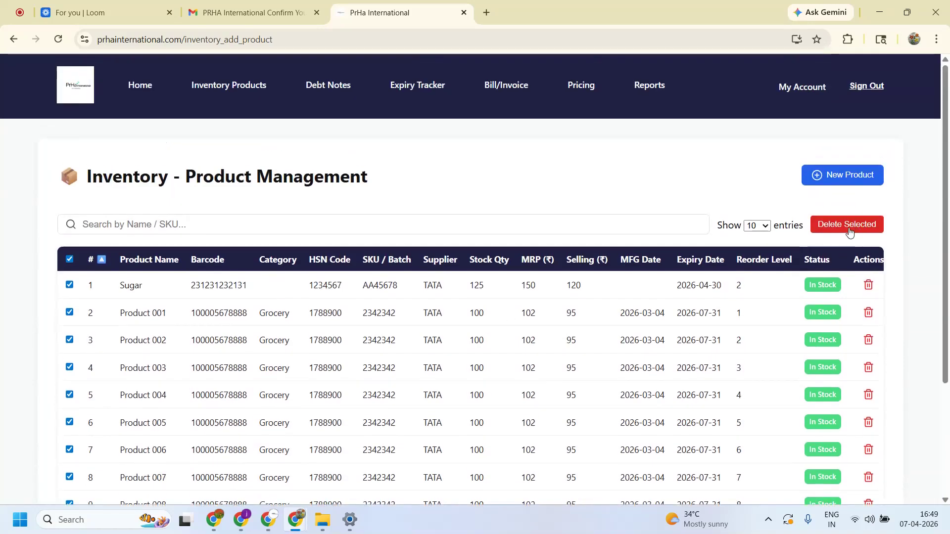
{"action": "left_click", "coordinate": [70, 260]}
{"action": "left_click", "coordinate": [69, 286]}
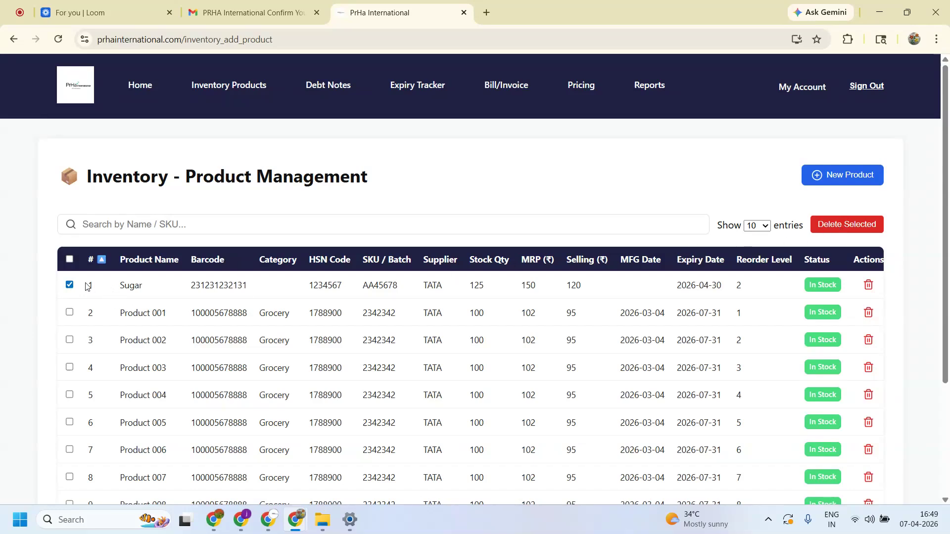
{"action": "left_click", "coordinate": [69, 286]}
{"action": "scroll", "coordinate": [614, 391], "scroll_direction": "down", "scroll_amount": 3}
{"action": "scroll", "coordinate": [607, 384], "scroll_direction": "up", "scroll_amount": 3}
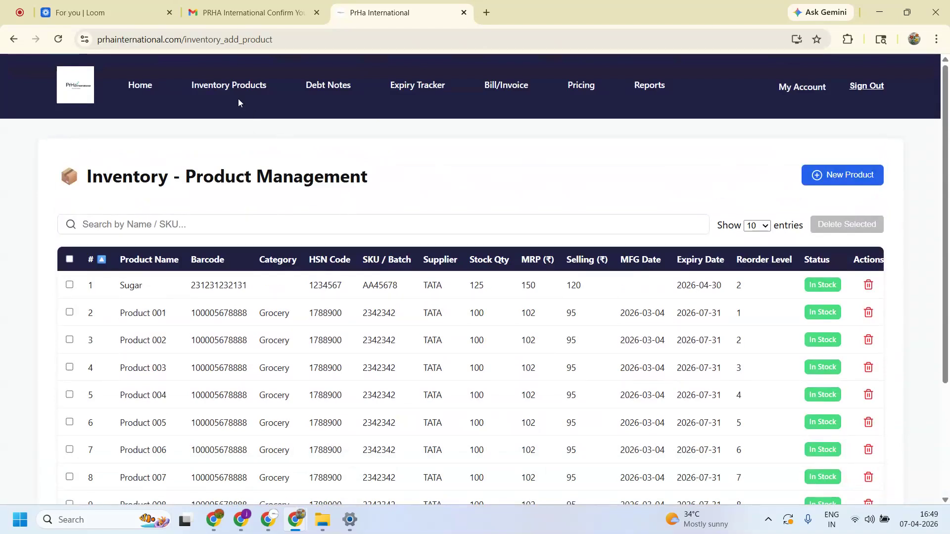
- In the Debt Notes tracker, enter a 1000 INR debt amount with Debit as the creditor/debtor
{"action": "left_click", "coordinate": [325, 89]}
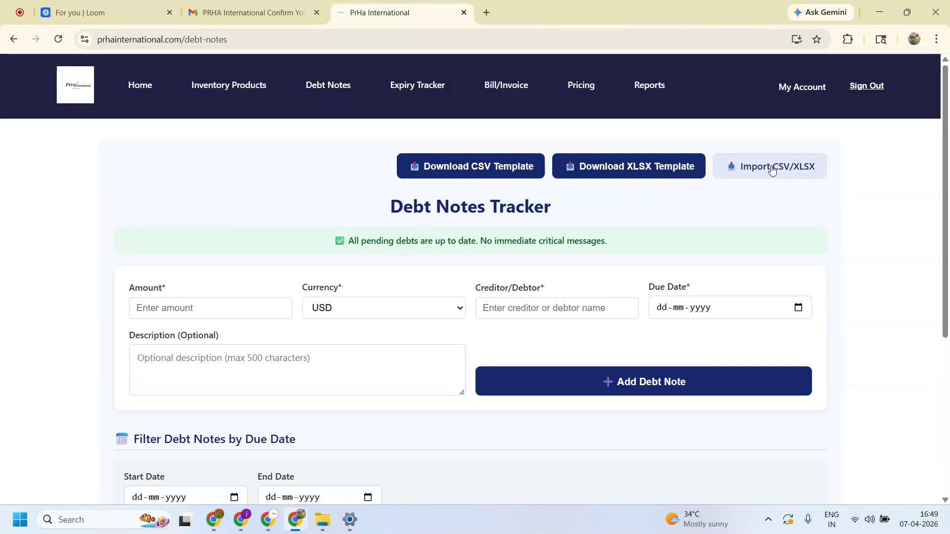
{"action": "left_click", "coordinate": [193, 308]}
{"action": "type", "text": "1000"}
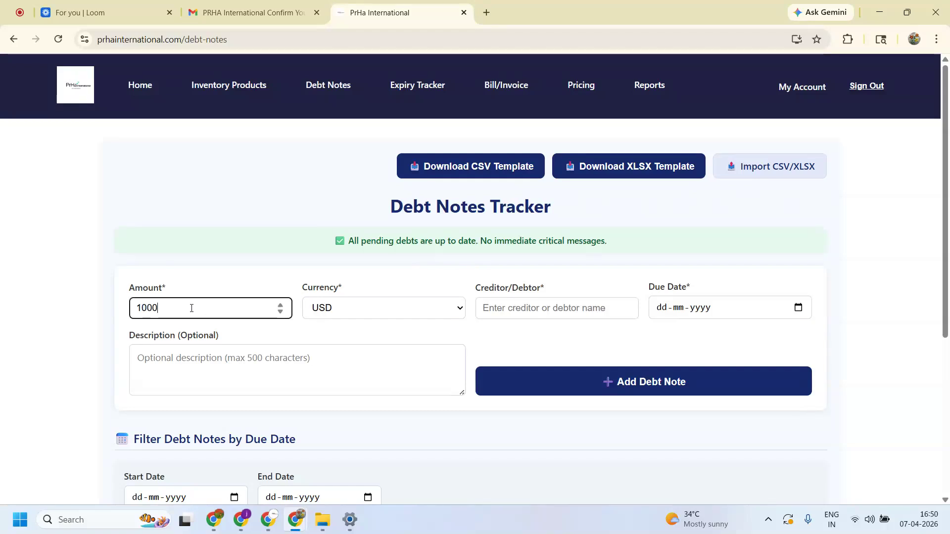
{"action": "left_click", "coordinate": [435, 307]}
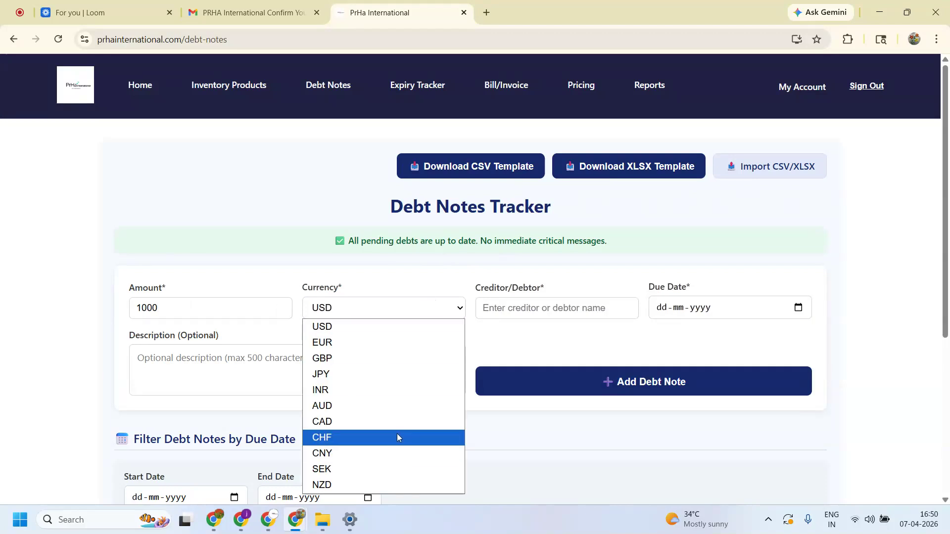
{"action": "key", "text": "i"}
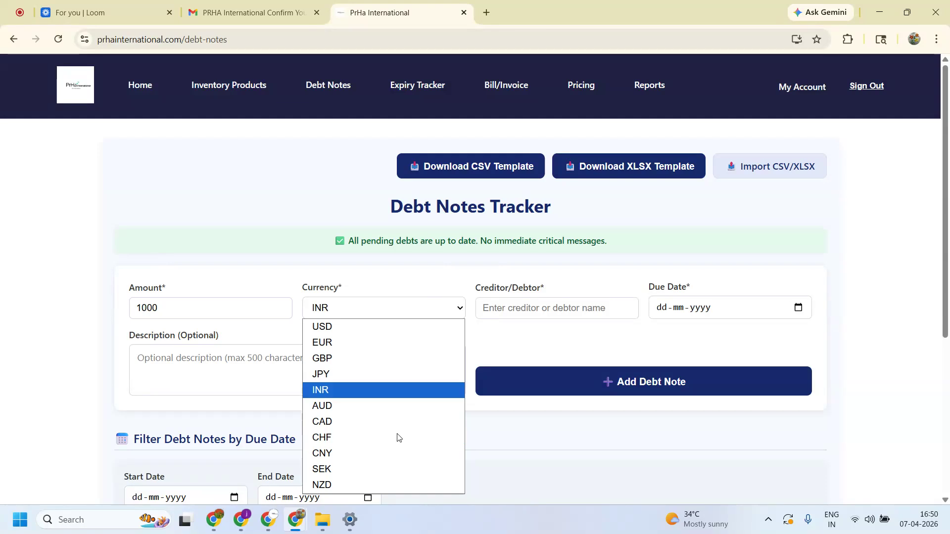
{"action": "key", "text": "Return"}
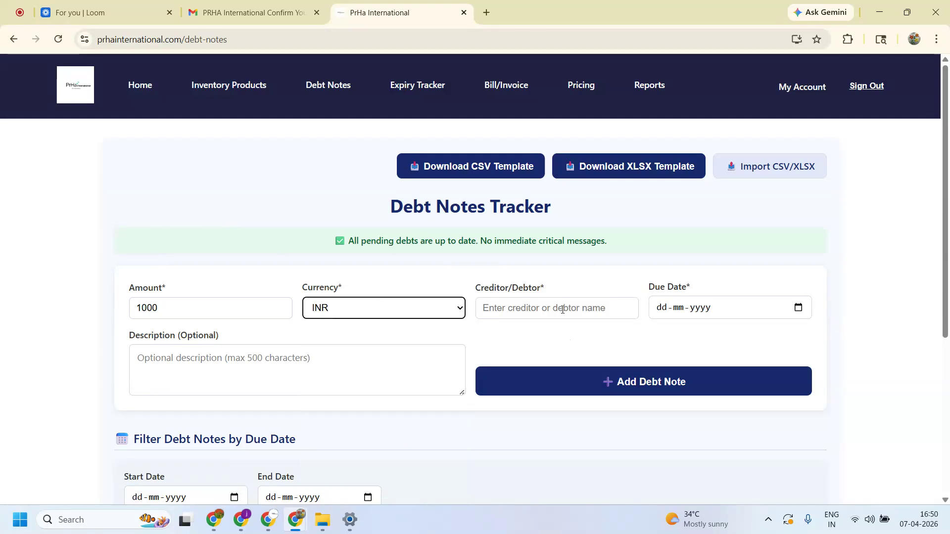
{"action": "left_click", "coordinate": [560, 313]}
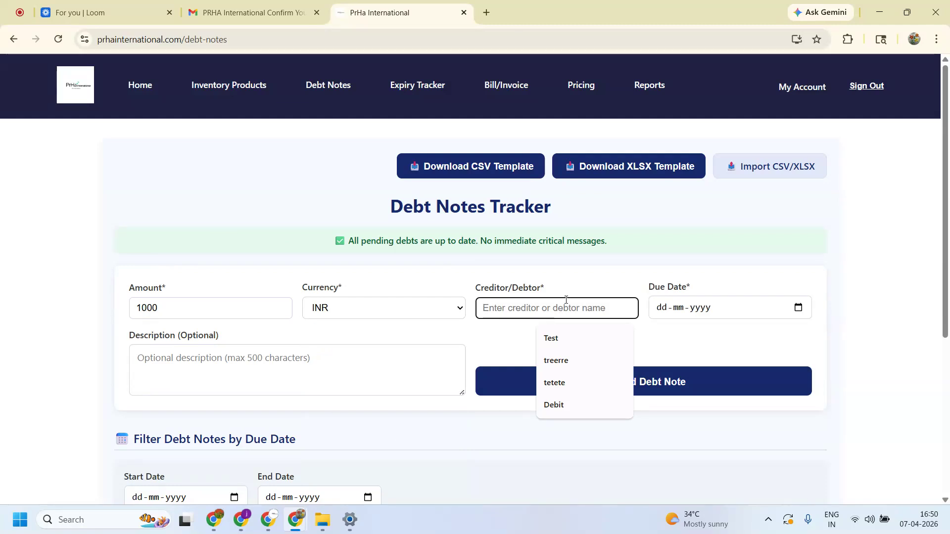
{"action": "left_click", "coordinate": [554, 405]}
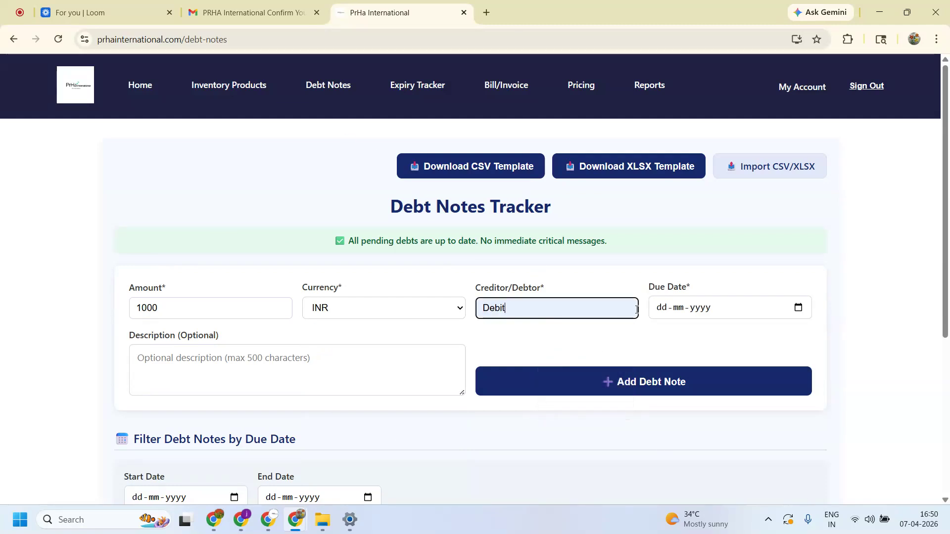
{"action": "left_click", "coordinate": [700, 346]}
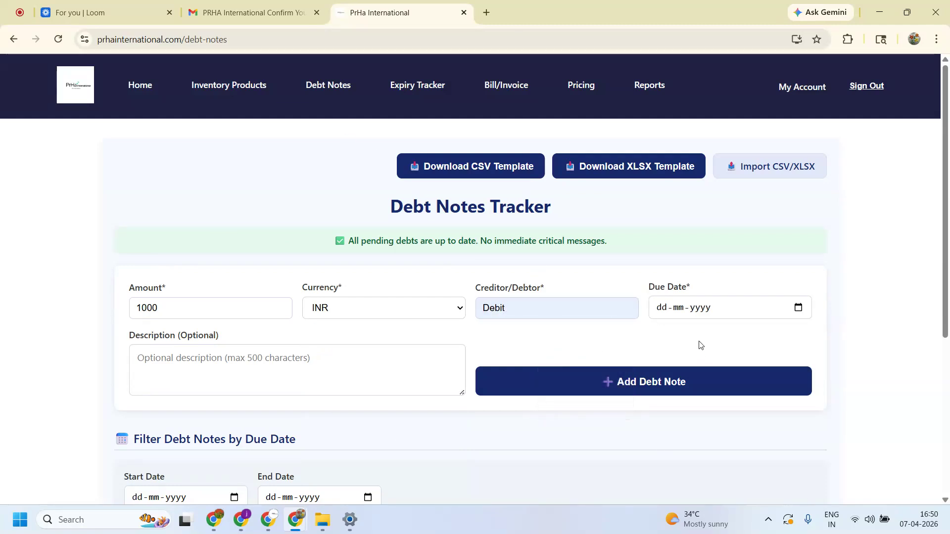
- Set the due date to 30-04-2026, add the description Test, and save the debt note
{"action": "left_click", "coordinate": [523, 307]}
{"action": "left_click", "coordinate": [798, 308]}
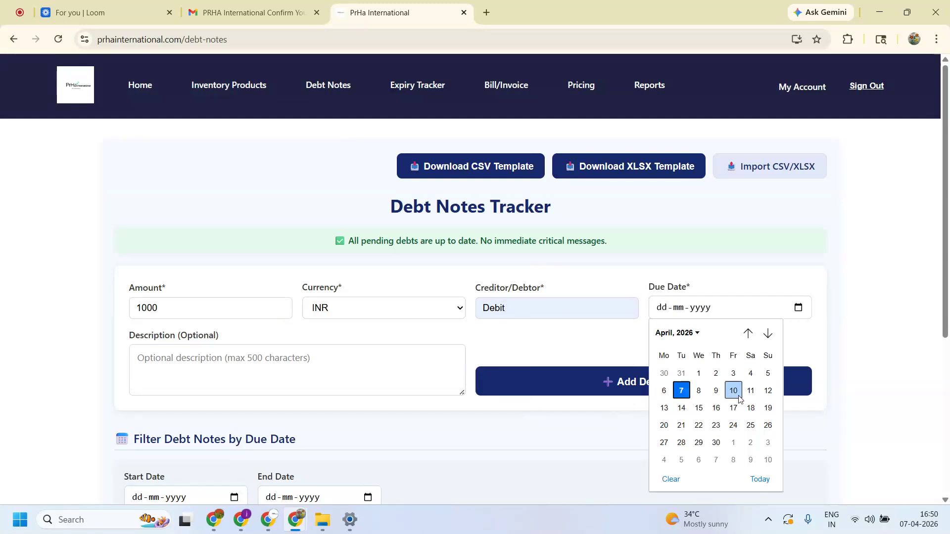
{"action": "left_click", "coordinate": [718, 443]}
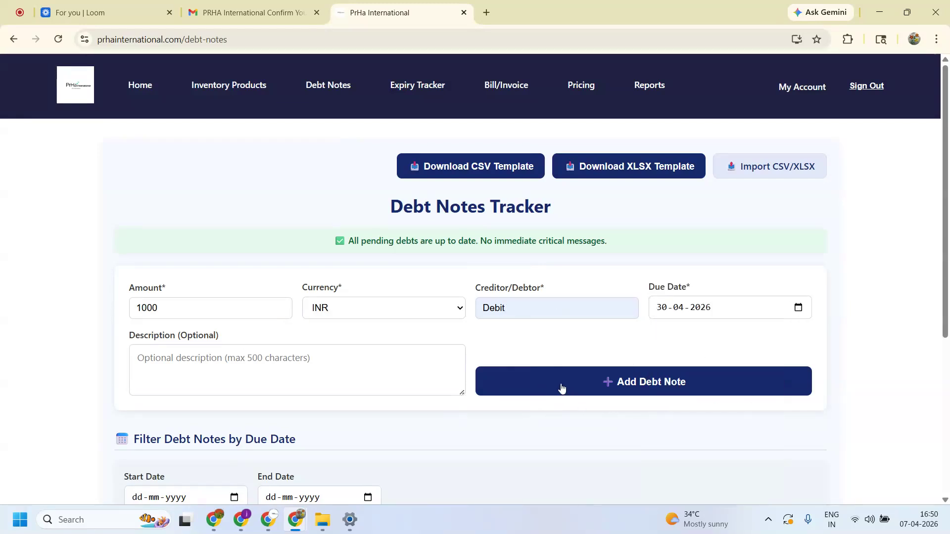
{"action": "left_click", "coordinate": [189, 357]}
{"action": "type", "text": "Test"}
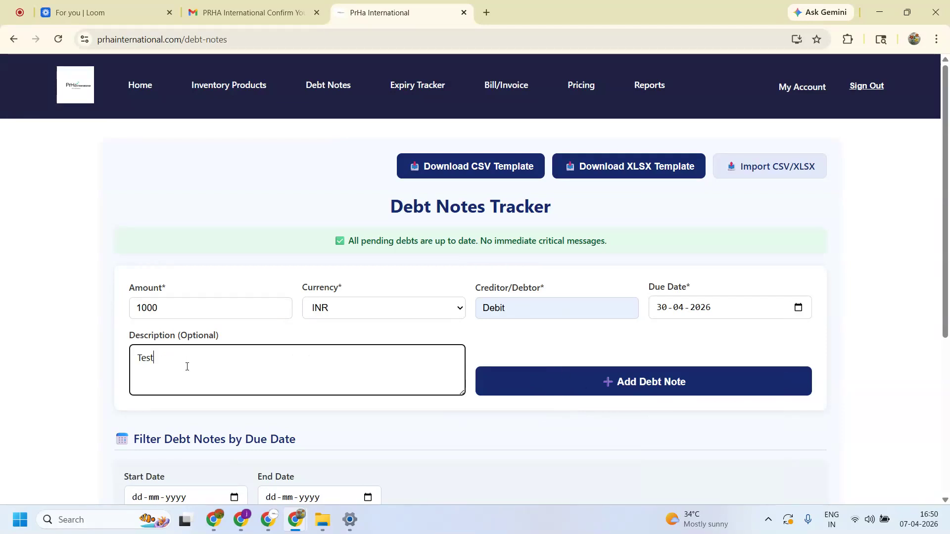
{"action": "left_click", "coordinate": [622, 391]}
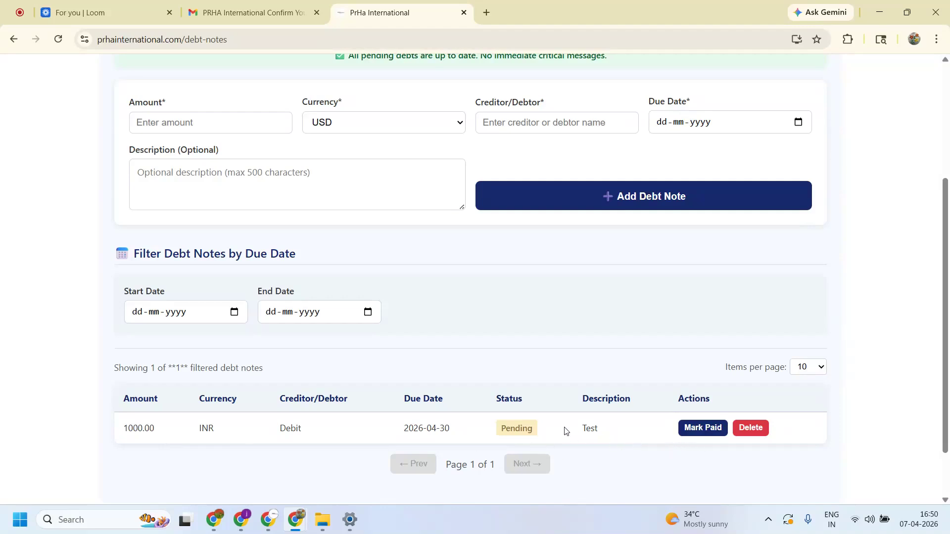
- Mark the new 1000 INR debt note as Paid
{"action": "left_click", "coordinate": [693, 431]}
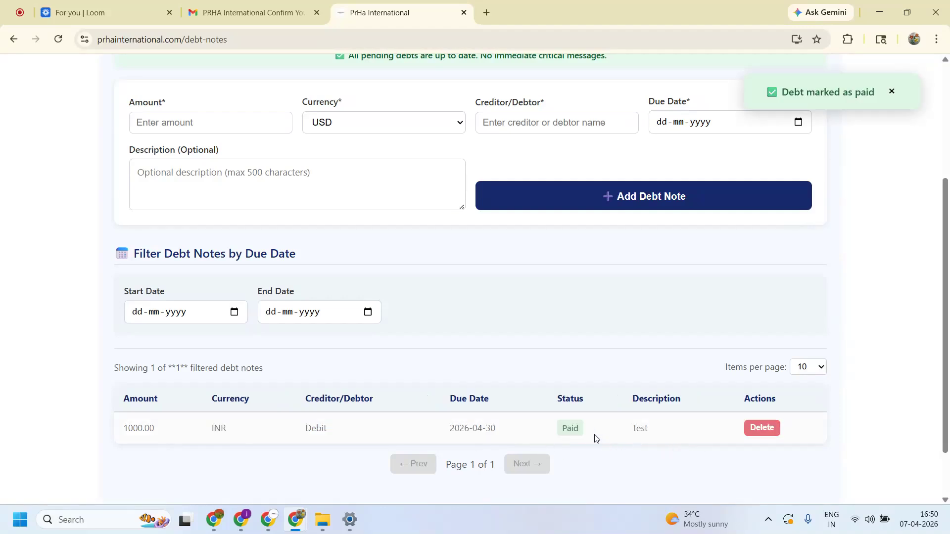
{"action": "left_click_drag", "start_coordinate": [583, 431], "coordinate": [556, 433]}
{"action": "scroll", "coordinate": [662, 403], "scroll_direction": "up", "scroll_amount": 4}
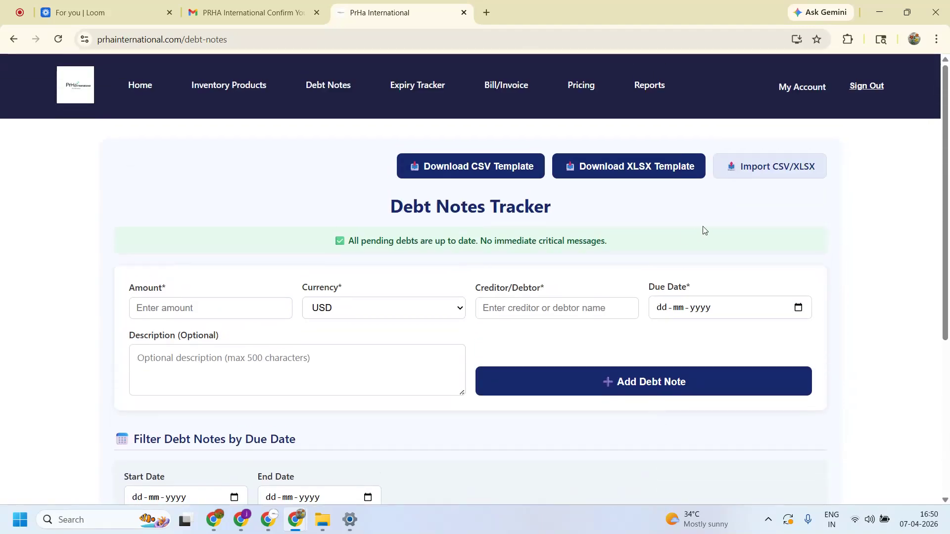
- Import debt-notes-template (1).xlsx so the tracker lists 13 debt notes
{"action": "left_click", "coordinate": [815, 176]}
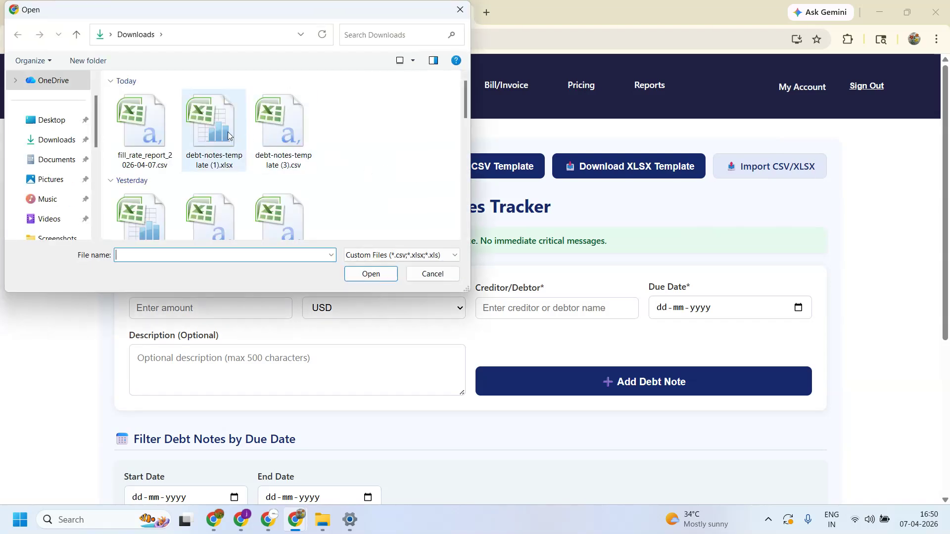
{"action": "double_click", "coordinate": [233, 144]}
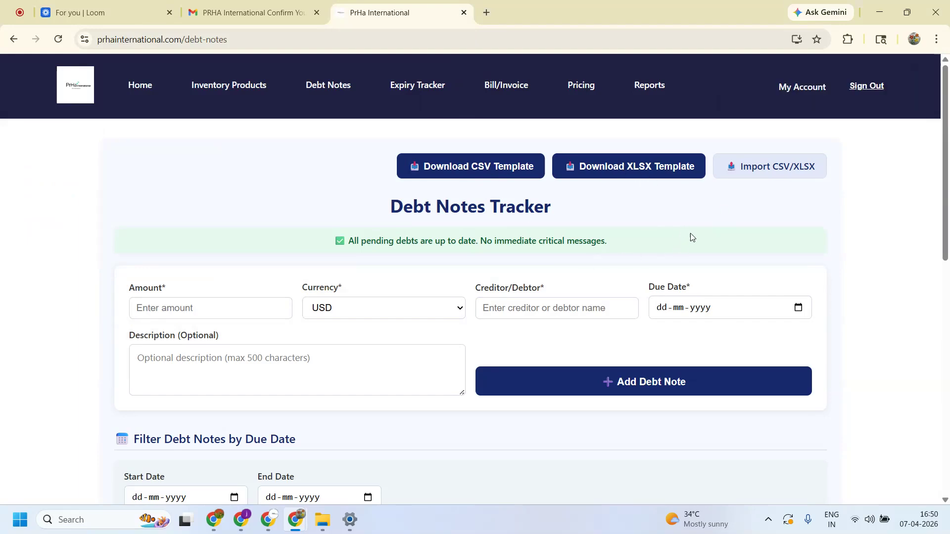
{"action": "scroll", "coordinate": [705, 275], "scroll_direction": "down", "scroll_amount": 7}
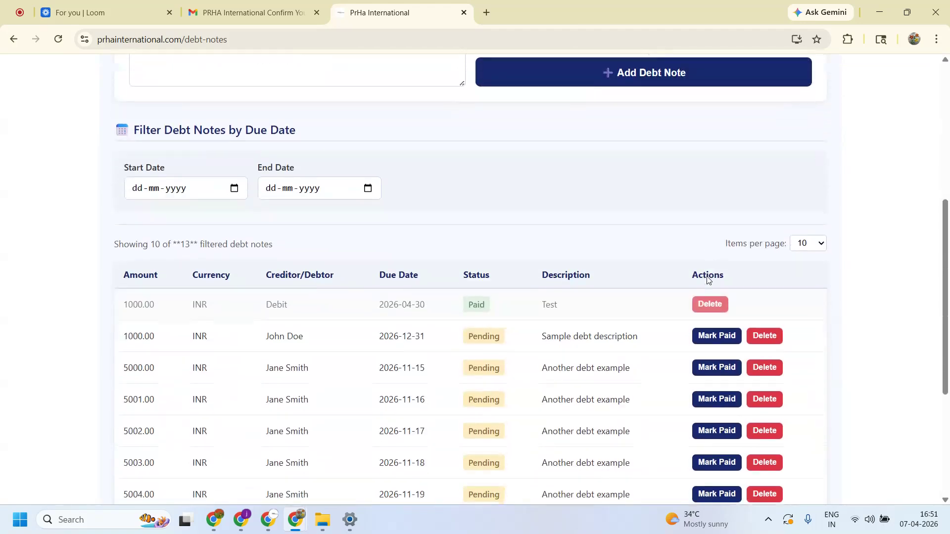
{"action": "left_click_drag", "start_coordinate": [513, 278], "coordinate": [436, 273]}
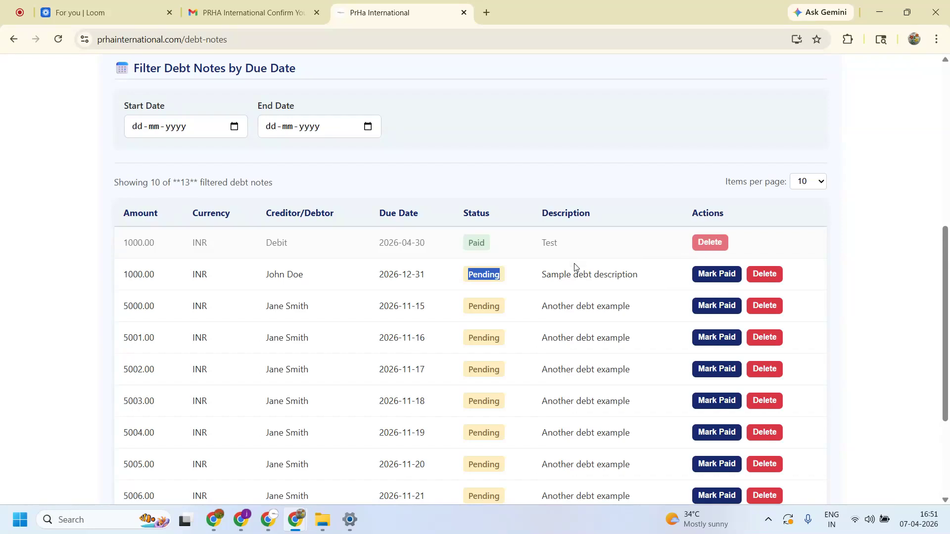
{"action": "scroll", "coordinate": [576, 263], "scroll_direction": "up", "scroll_amount": 4}
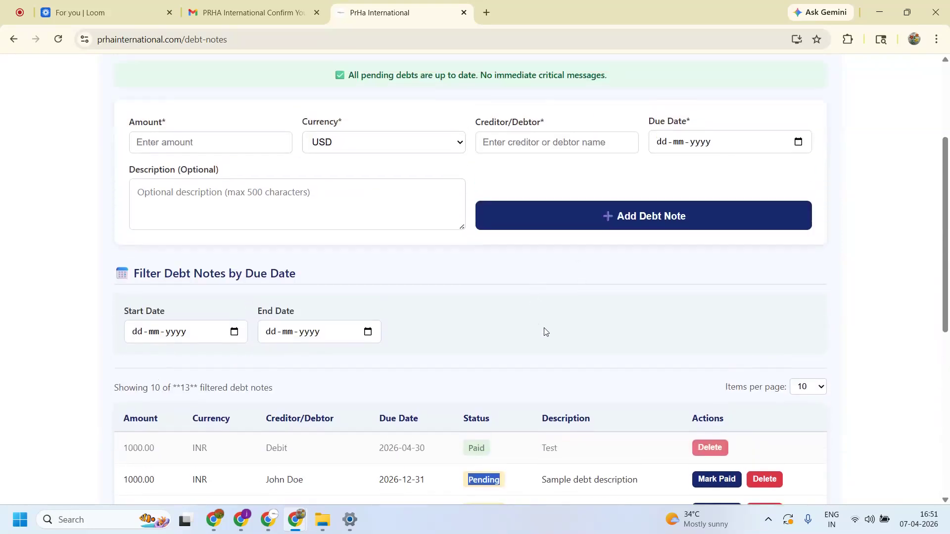
{"action": "scroll", "coordinate": [548, 344], "scroll_direction": "up", "scroll_amount": 3}
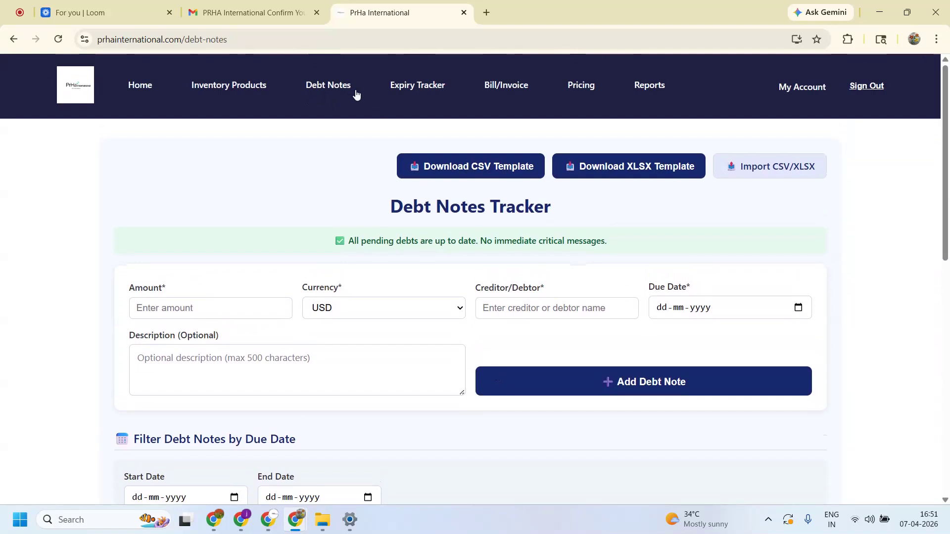
- Download the CSV debt-notes template and confirm it in Chrome's downloads panel
{"action": "left_click", "coordinate": [470, 166]}
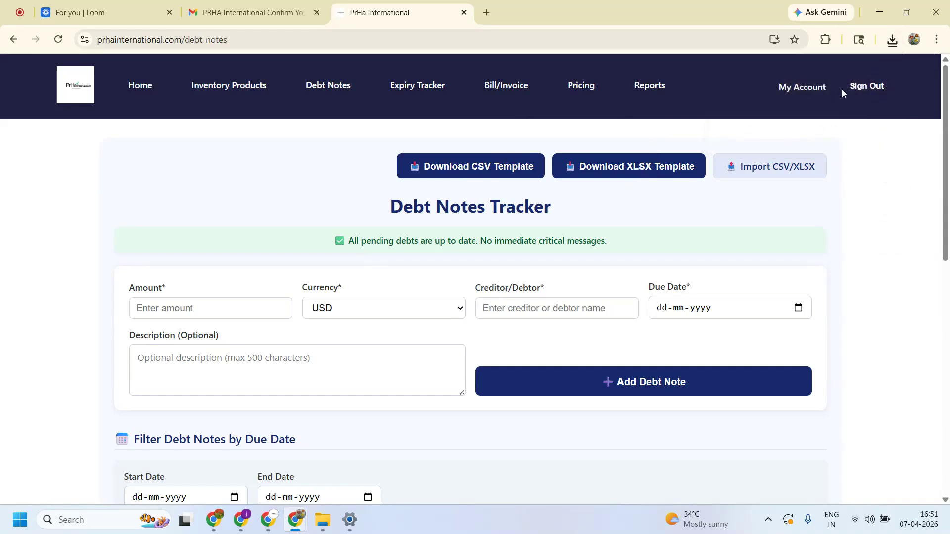
{"action": "left_click", "coordinate": [894, 42]}
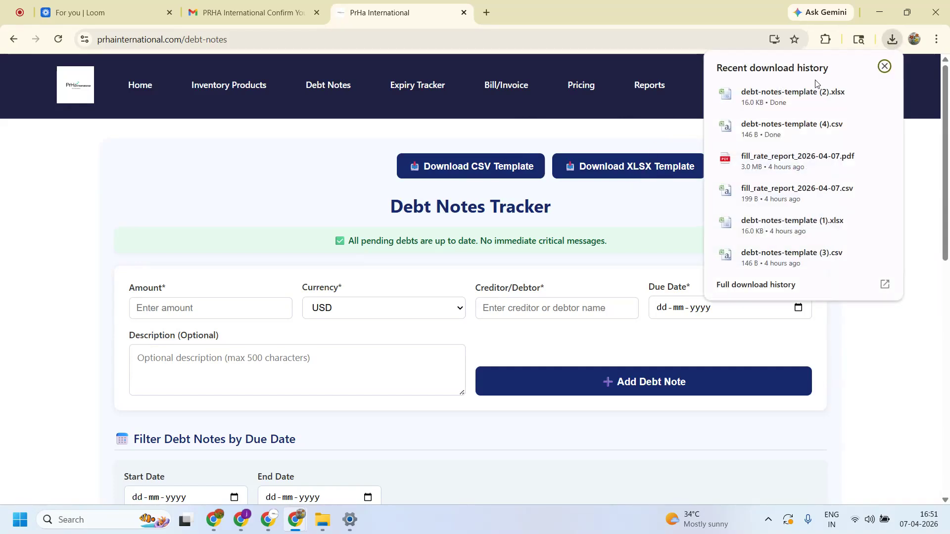
{"action": "left_click", "coordinate": [300, 177]}
{"action": "scroll", "coordinate": [287, 230], "scroll_direction": "down", "scroll_amount": 3}
{"action": "scroll", "coordinate": [299, 282], "scroll_direction": "up", "scroll_amount": 2}
{"action": "scroll", "coordinate": [299, 282], "scroll_direction": "down", "scroll_amount": 2}
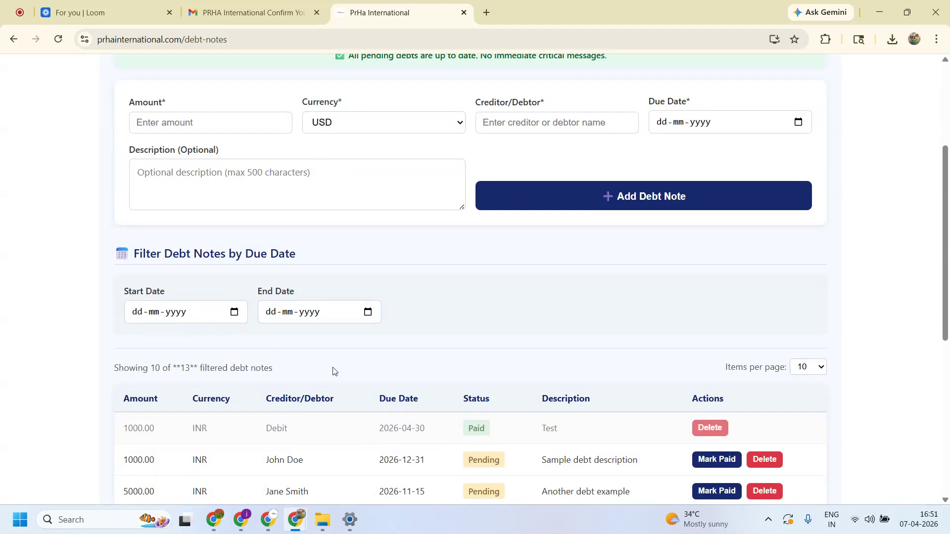
{"action": "scroll", "coordinate": [331, 370], "scroll_direction": "down", "scroll_amount": 2}
{"action": "scroll", "coordinate": [331, 369], "scroll_direction": "up", "scroll_amount": 5}
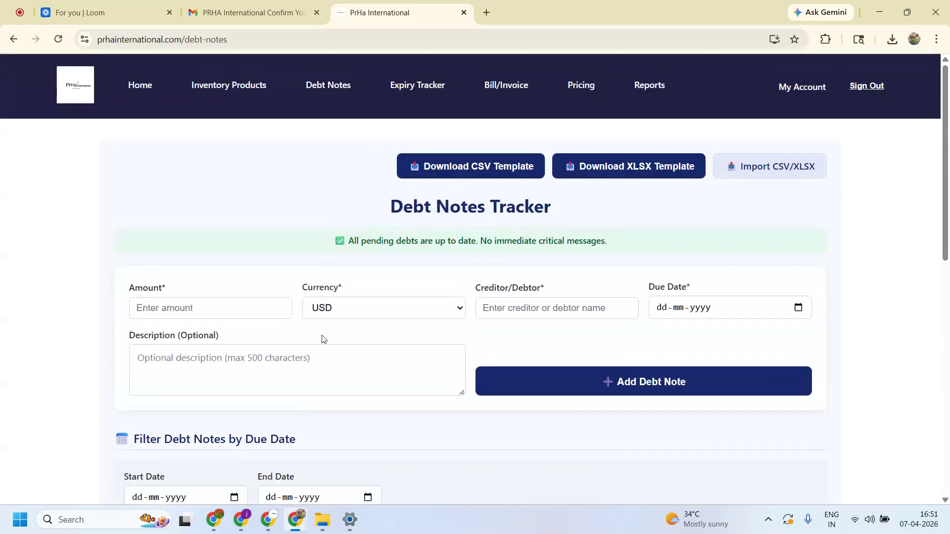
- Open the Expiry Tracker and review Sugar's near-expiry row, quantity 125
{"action": "left_click", "coordinate": [414, 90]}
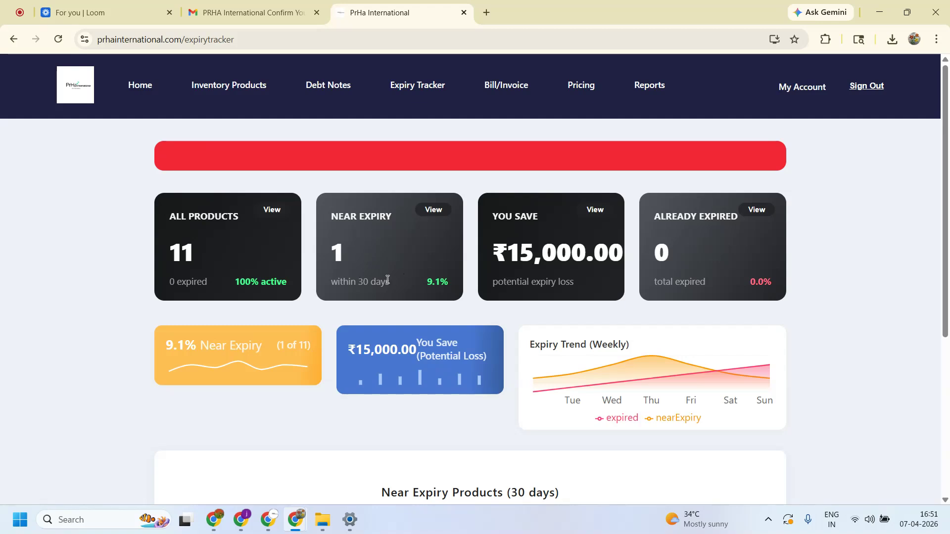
{"action": "left_click_drag", "start_coordinate": [322, 280], "coordinate": [405, 289]}
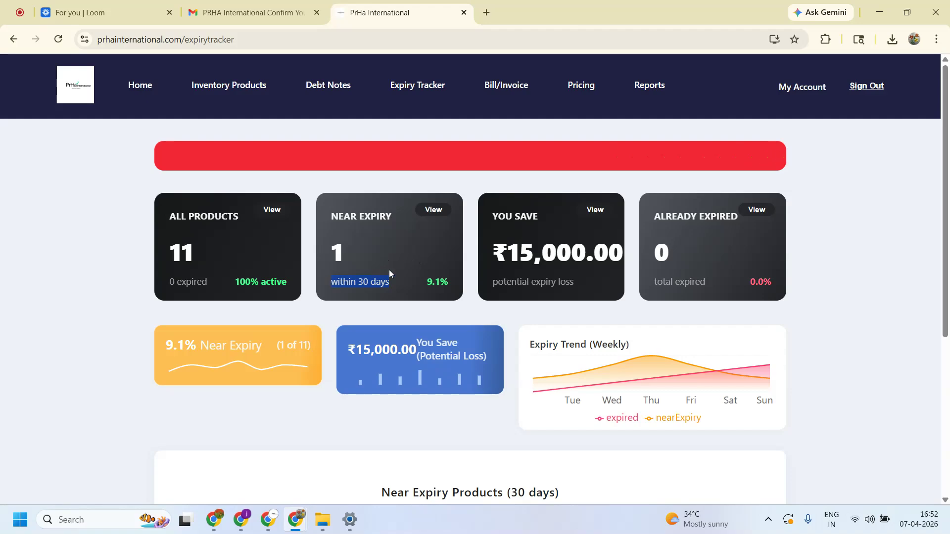
{"action": "scroll", "coordinate": [387, 261], "scroll_direction": "down", "scroll_amount": 5}
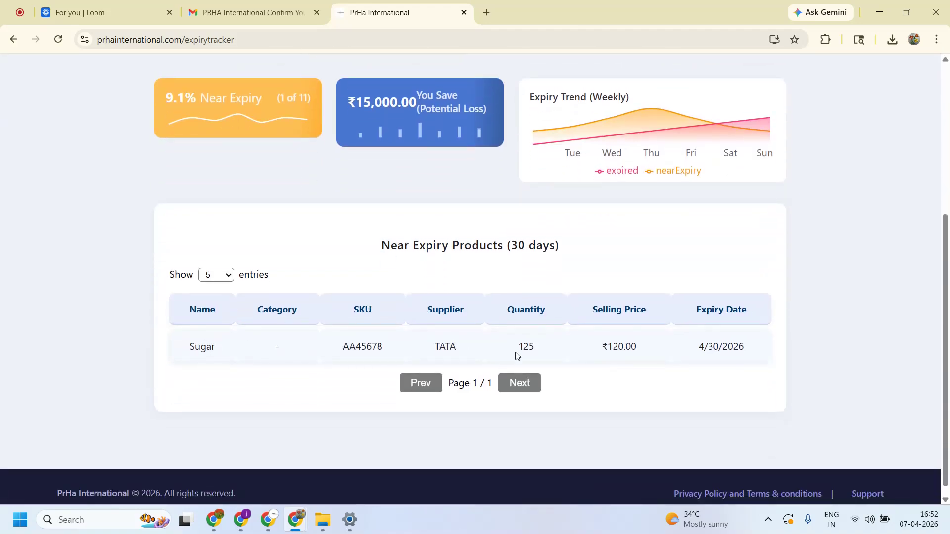
{"action": "left_click_drag", "start_coordinate": [534, 346], "coordinate": [509, 349]}
{"action": "left_click_drag", "start_coordinate": [623, 348], "coordinate": [516, 347]}
{"action": "left_click", "coordinate": [516, 347]}
{"action": "scroll", "coordinate": [543, 343], "scroll_direction": "up", "scroll_amount": 5}
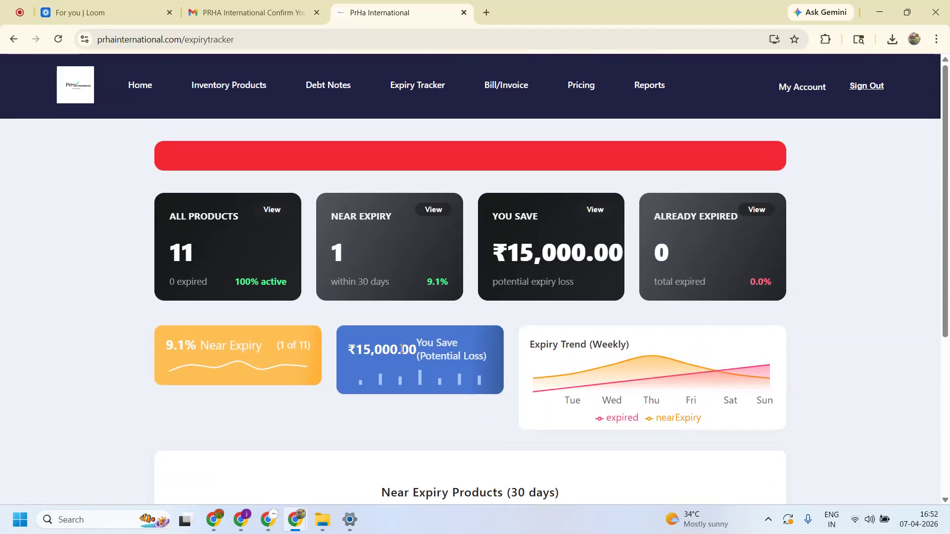
- Review the ₹15,000.00 potential loss figure and the YOU SAVE summary card
{"action": "left_click_drag", "start_coordinate": [402, 350], "coordinate": [340, 347]}
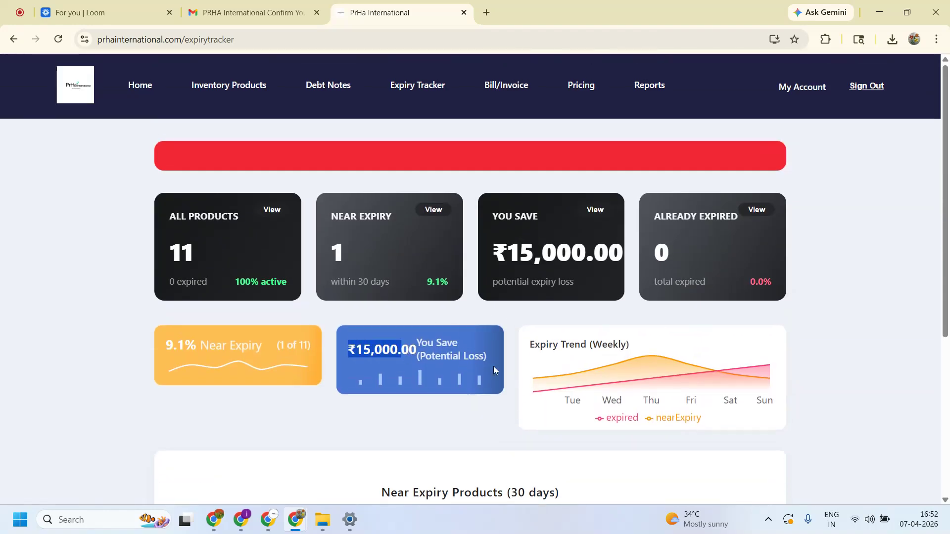
{"action": "scroll", "coordinate": [549, 350], "scroll_direction": "down", "scroll_amount": 2}
{"action": "scroll", "coordinate": [545, 350], "scroll_direction": "up", "scroll_amount": 3}
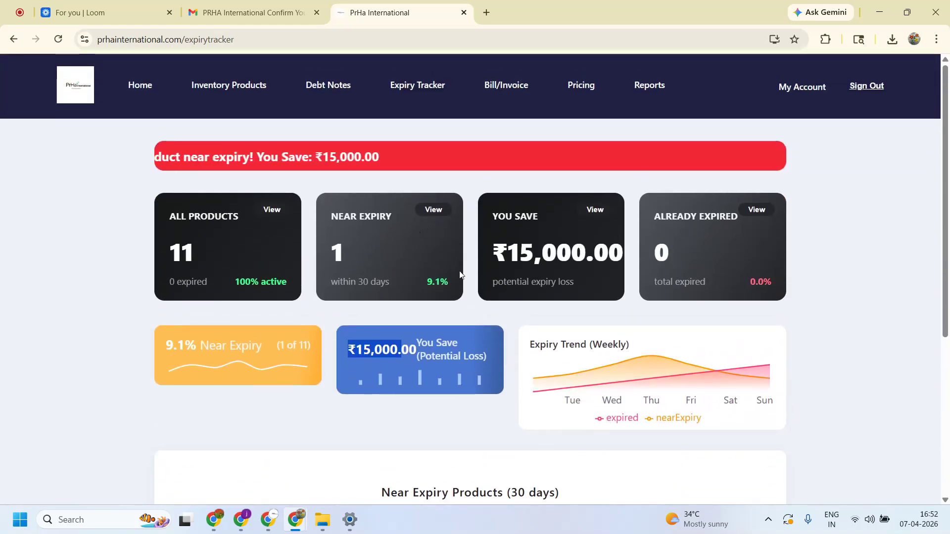
{"action": "triple_click", "coordinate": [506, 224]}
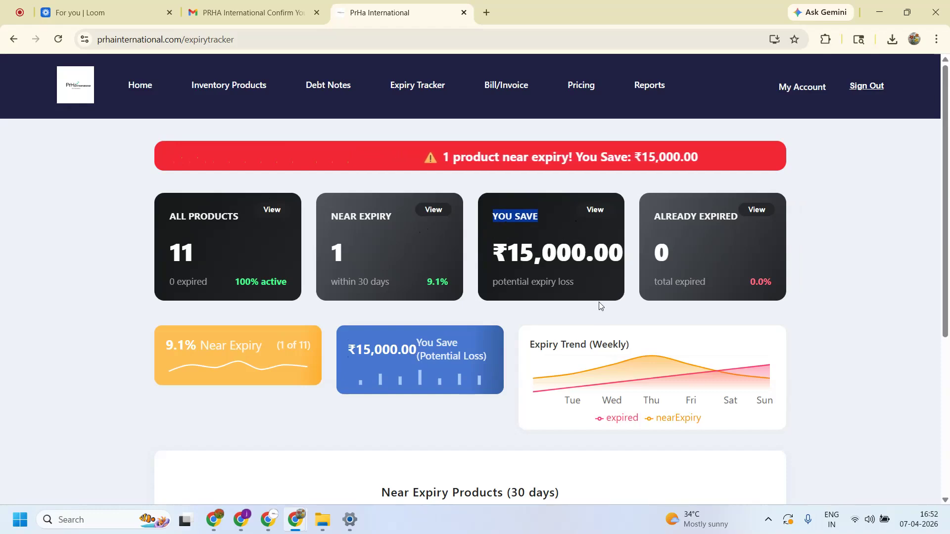
{"action": "scroll", "coordinate": [597, 304], "scroll_direction": "down", "scroll_amount": 5}
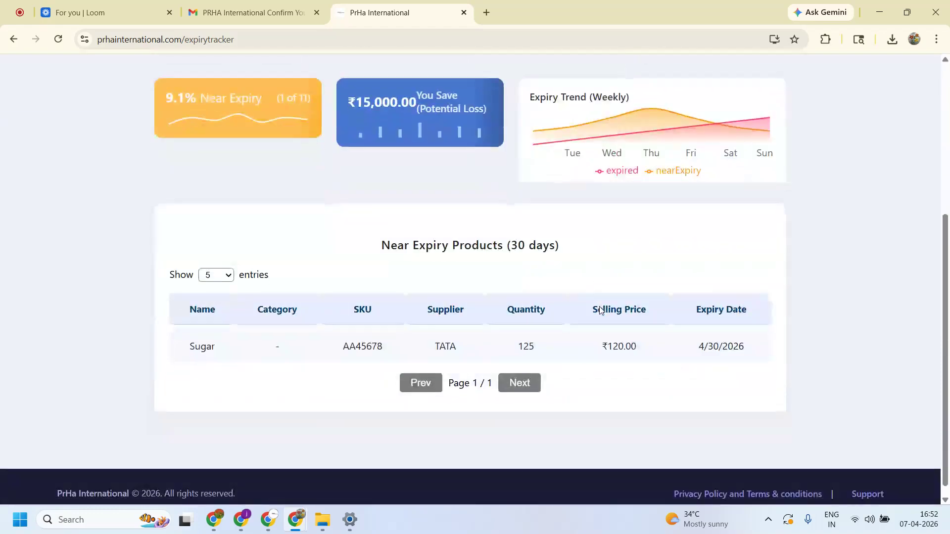
{"action": "scroll", "coordinate": [623, 274], "scroll_direction": "up", "scroll_amount": 5}
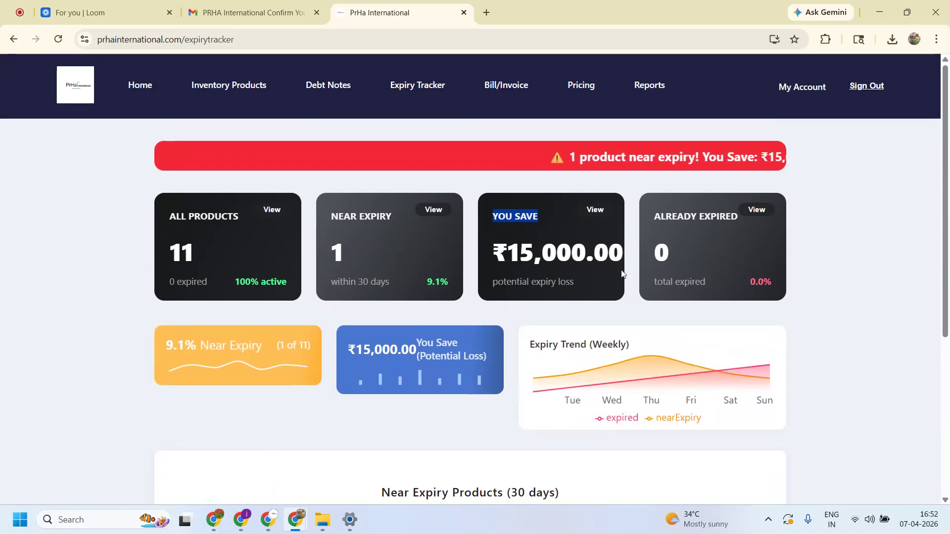
{"action": "left_click", "coordinate": [507, 86]}
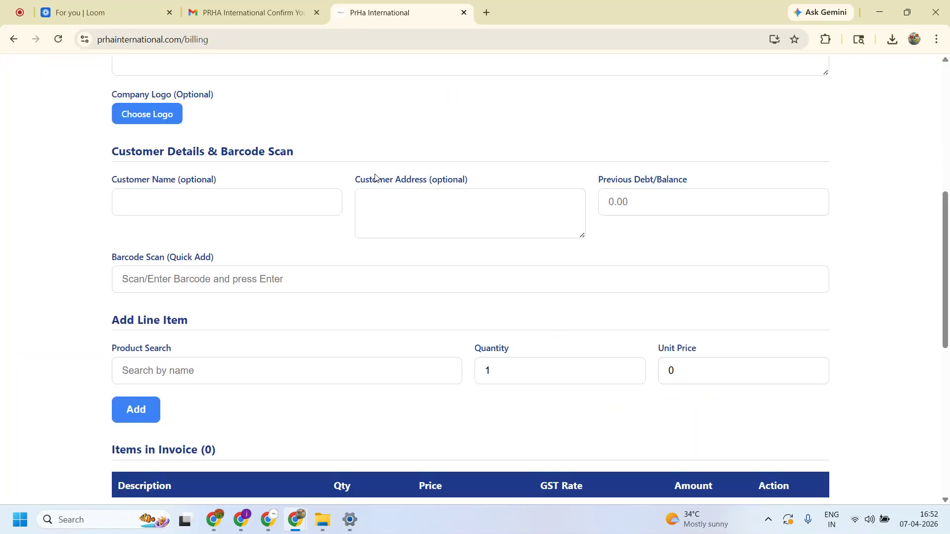
{"action": "scroll", "coordinate": [373, 173], "scroll_direction": "up", "scroll_amount": 7}
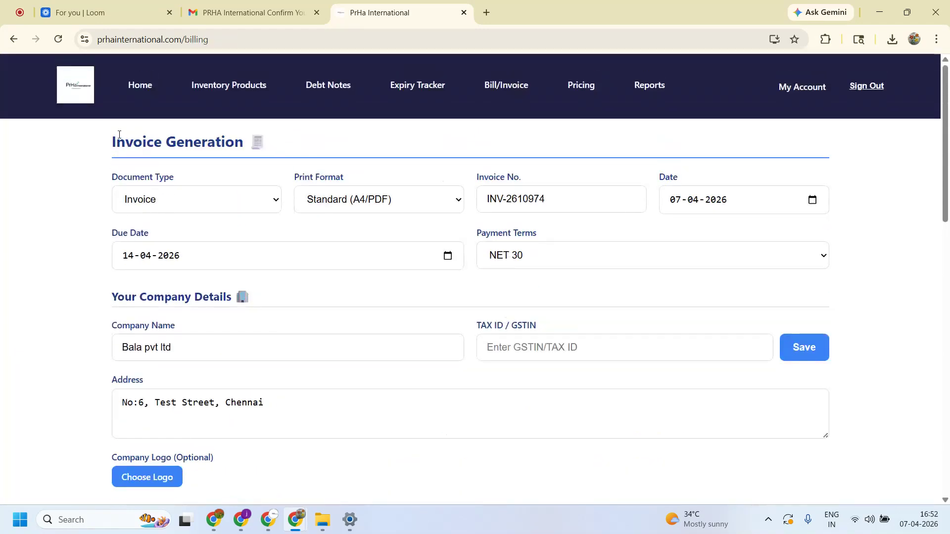
{"action": "left_click", "coordinate": [176, 200]}
{"action": "left_click", "coordinate": [149, 233]}
{"action": "left_click_drag", "start_coordinate": [110, 141], "coordinate": [218, 143]}
{"action": "left_click", "coordinate": [353, 142]}
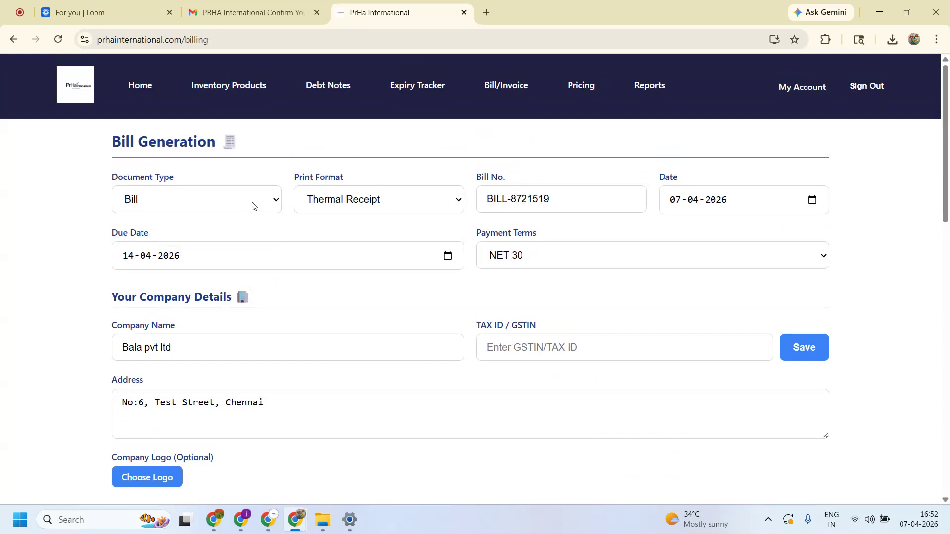
{"action": "left_click", "coordinate": [215, 208]}
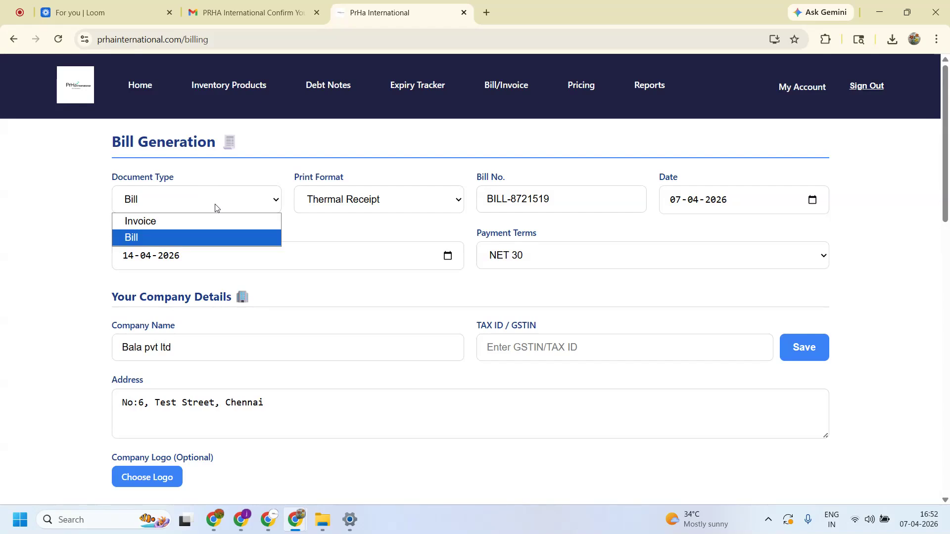
{"action": "left_click", "coordinate": [186, 217]}
{"action": "left_click_drag", "start_coordinate": [552, 200], "coordinate": [530, 199]}
{"action": "triple_click", "coordinate": [531, 200]}
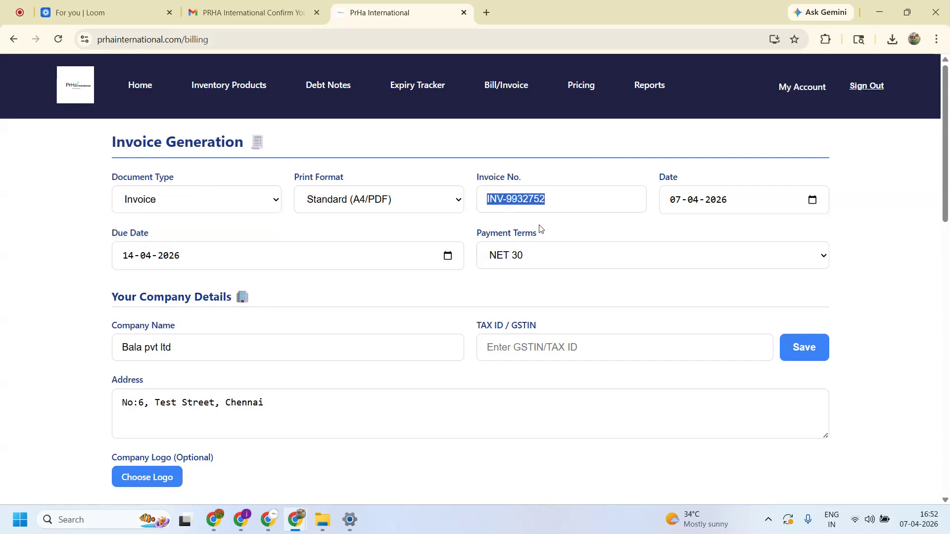
{"action": "left_click", "coordinate": [183, 201]}
{"action": "left_click", "coordinate": [168, 235]}
{"action": "left_click_drag", "start_coordinate": [556, 200], "coordinate": [478, 197]}
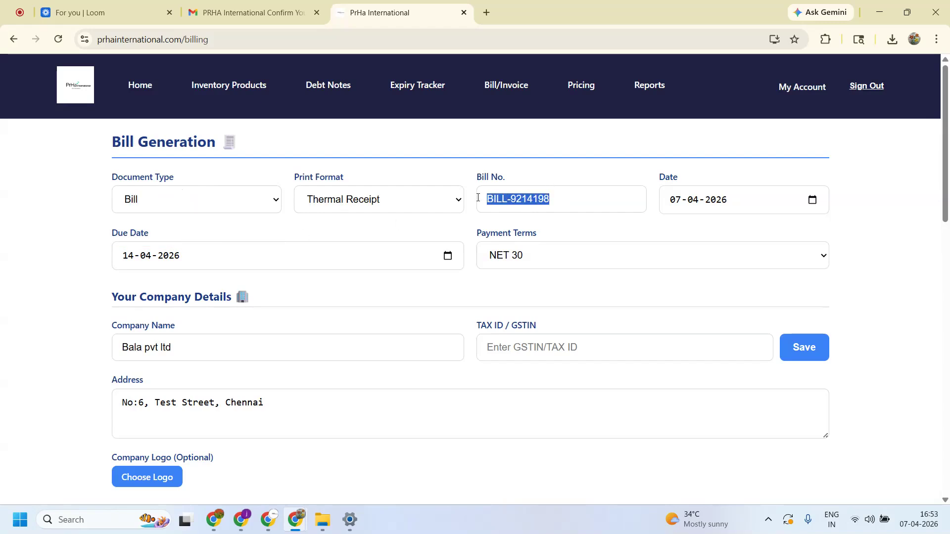
{"action": "left_click", "coordinate": [333, 231]}
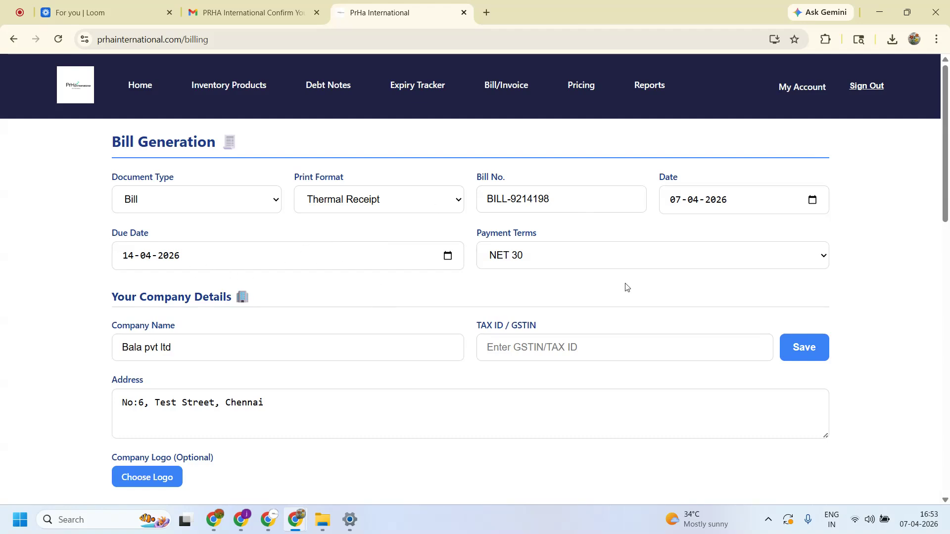
{"action": "left_click", "coordinate": [599, 260]}
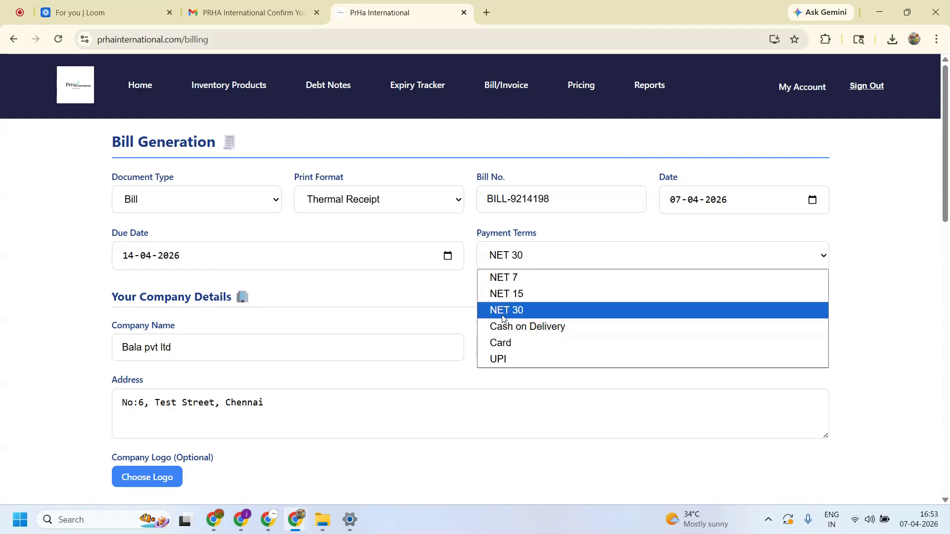
{"action": "left_click", "coordinate": [396, 289]}
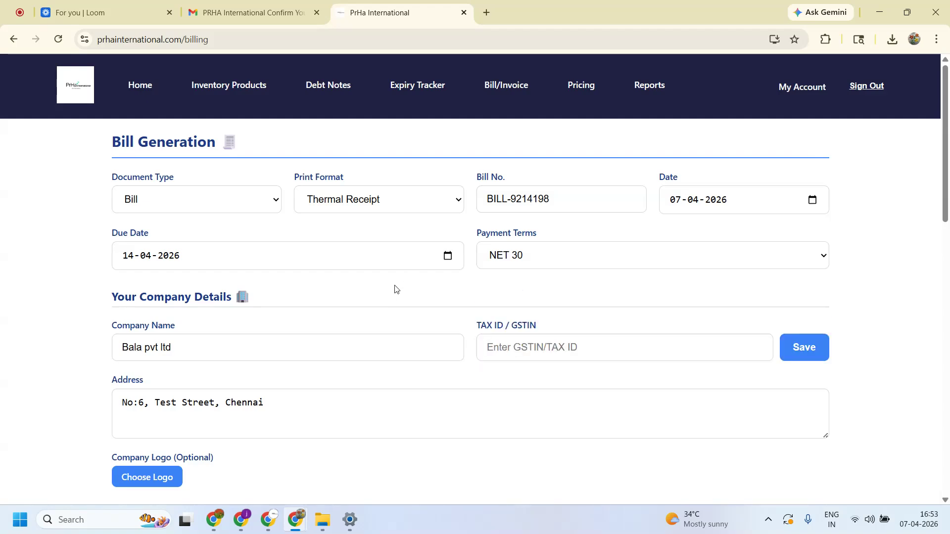
{"action": "scroll", "coordinate": [343, 348], "scroll_direction": "down", "scroll_amount": 1}
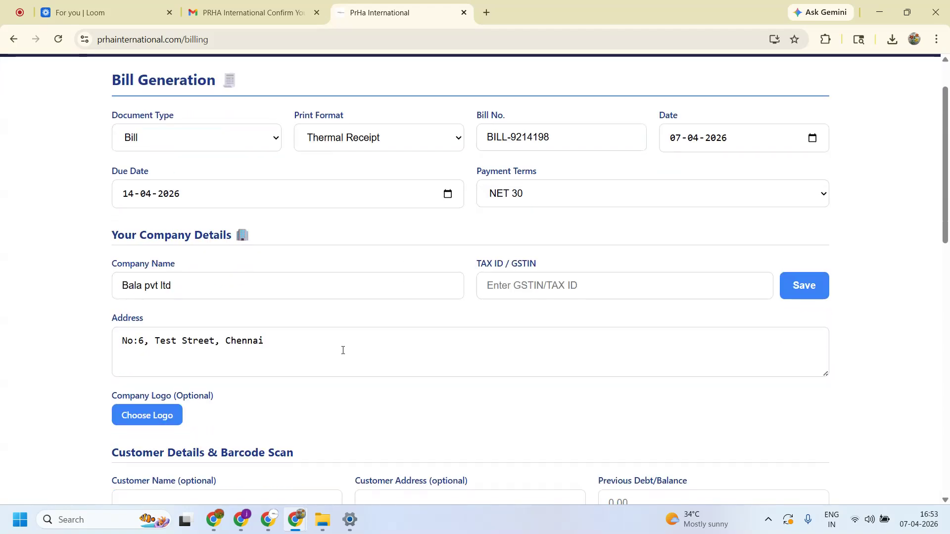
{"action": "left_click_drag", "start_coordinate": [190, 285], "coordinate": [113, 289]}
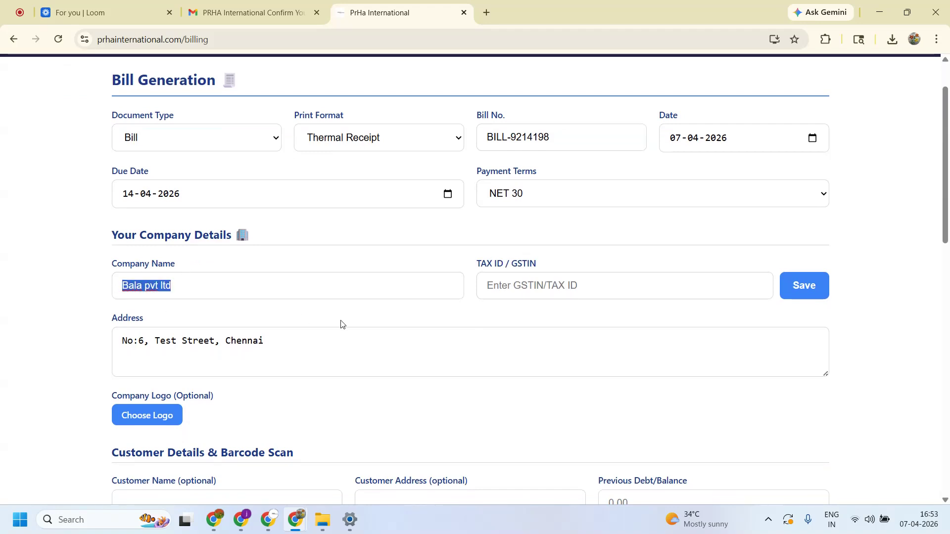
{"action": "left_click", "coordinate": [364, 313]}
{"action": "left_click_drag", "start_coordinate": [287, 346], "coordinate": [97, 343]}
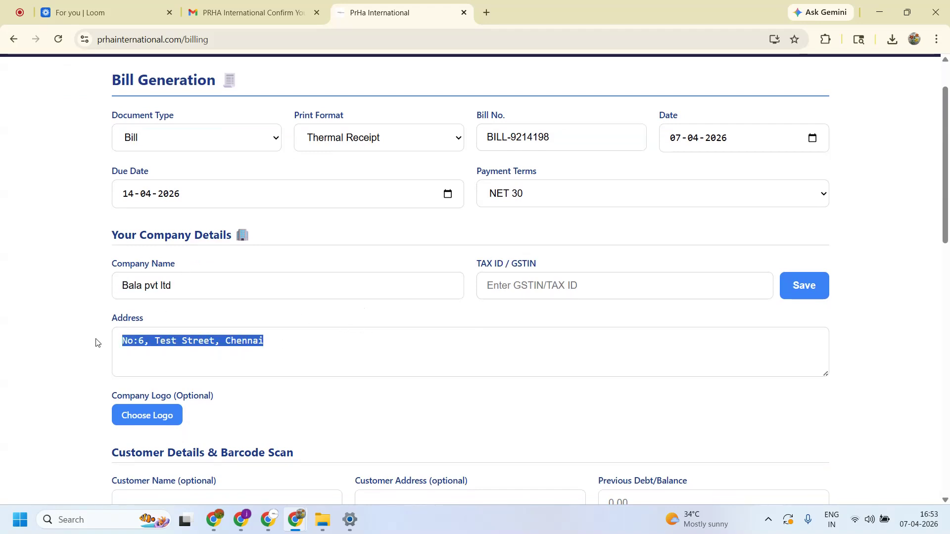
{"action": "left_click", "coordinate": [599, 286]}
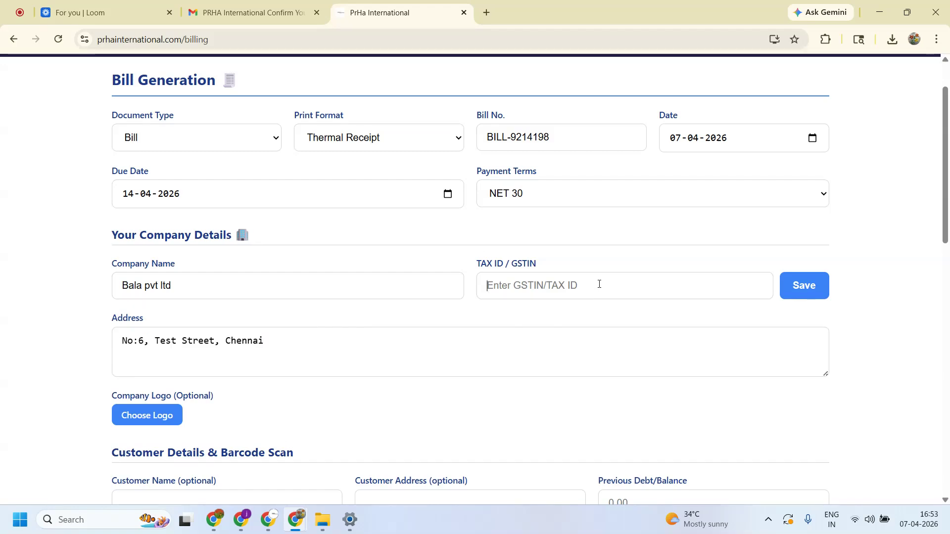
- Enter the company's GSTIN in the TAX ID / GSTIN field, save it, and dismiss the confirmation
{"action": "type", "text": "3A5675757777"}
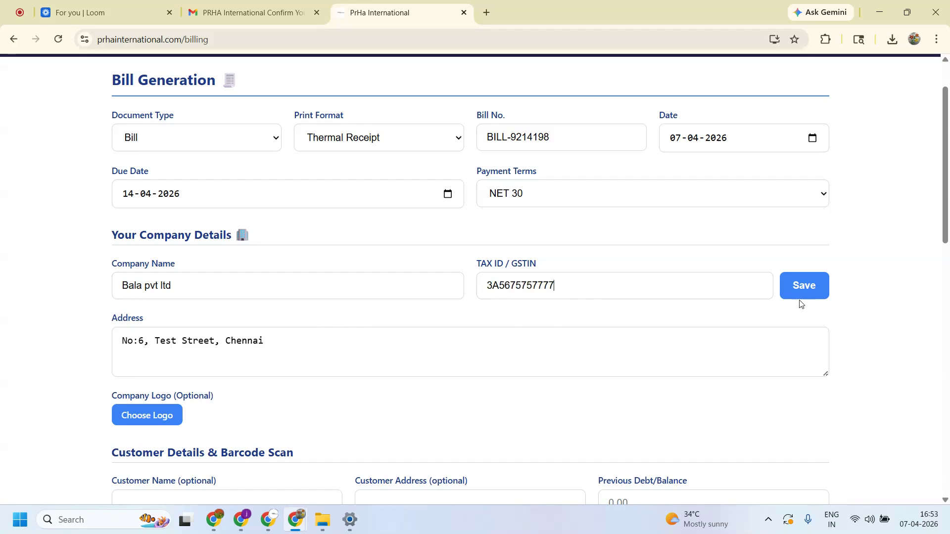
{"action": "left_click", "coordinate": [796, 289]}
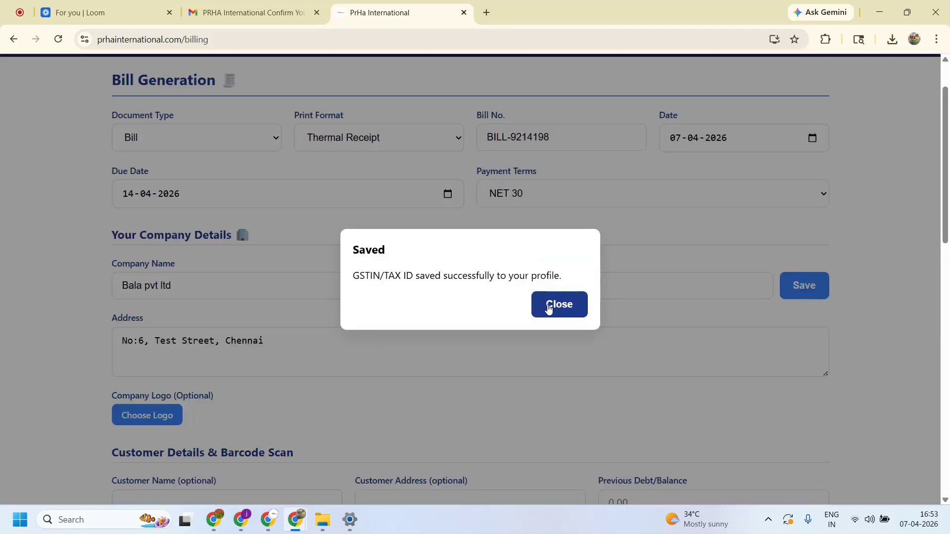
{"action": "left_click", "coordinate": [548, 305]}
{"action": "key", "text": "shift+Left"}
{"action": "key", "text": "shift+Left"}
{"action": "key", "text": "shift+Left"}
{"action": "key", "text": "shift+Left"}
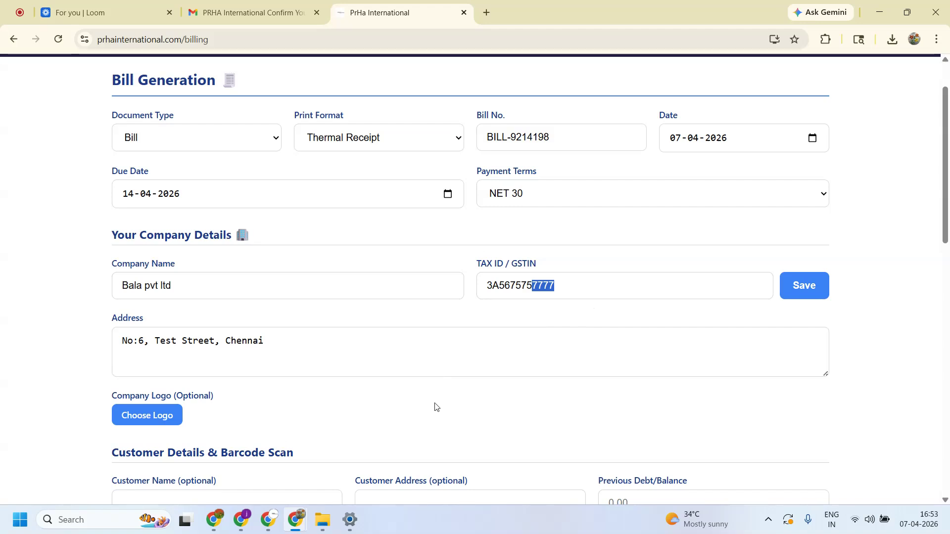
{"action": "scroll", "coordinate": [436, 407], "scroll_direction": "down", "scroll_amount": 1}
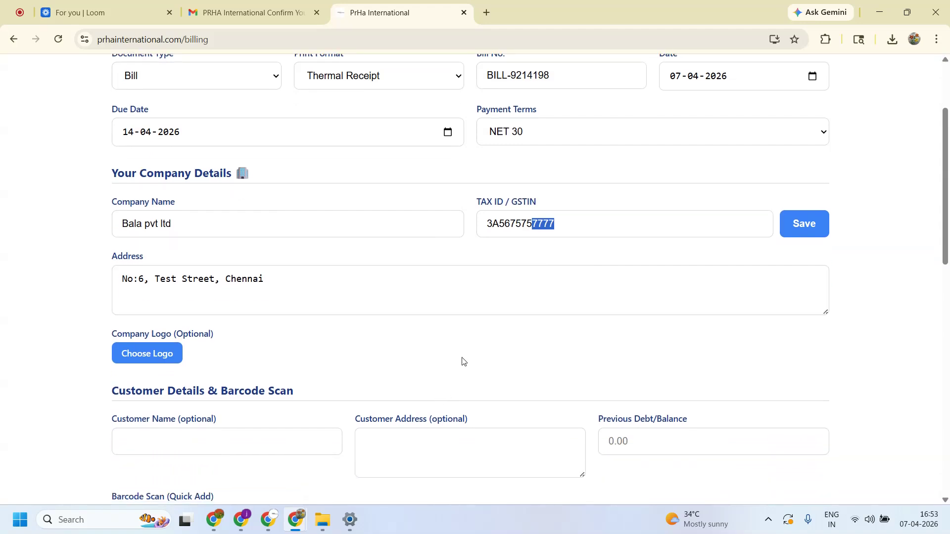
{"action": "scroll", "coordinate": [462, 361], "scroll_direction": "up", "scroll_amount": 1}
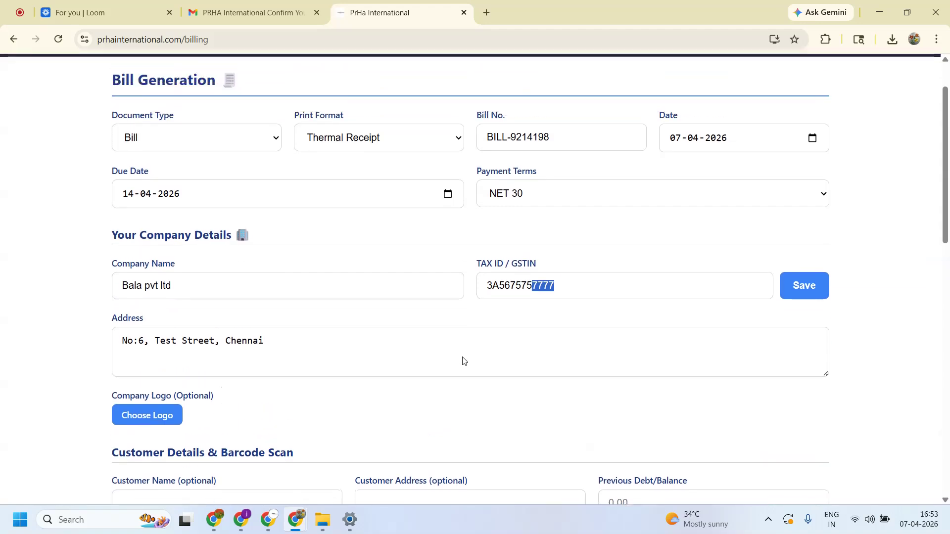
{"action": "scroll", "coordinate": [259, 404], "scroll_direction": "down", "scroll_amount": 1}
{"action": "left_click_drag", "start_coordinate": [138, 354], "coordinate": [142, 356]}
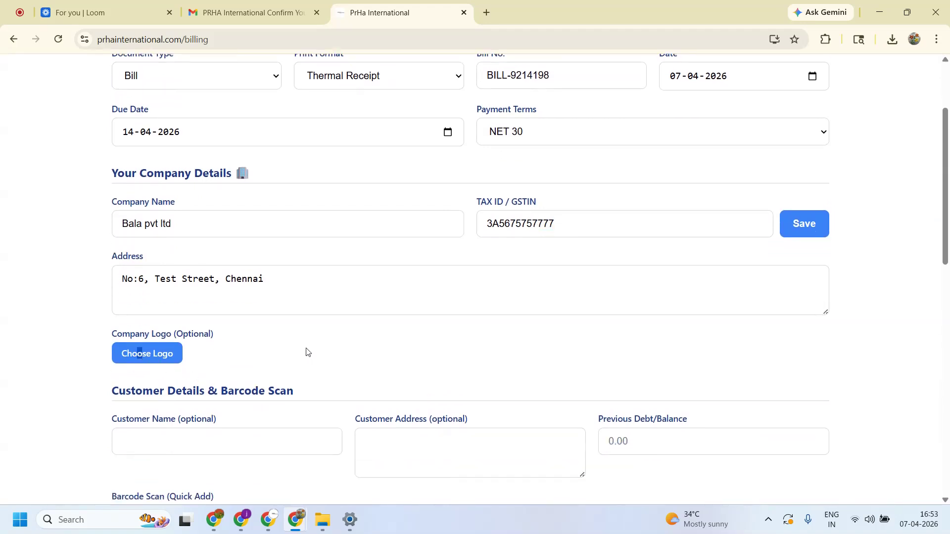
- Load logo.jpg as the company logo and dismiss the success popup
{"action": "left_click", "coordinate": [166, 355]}
{"action": "scroll", "coordinate": [347, 157], "scroll_direction": "down", "scroll_amount": 10}
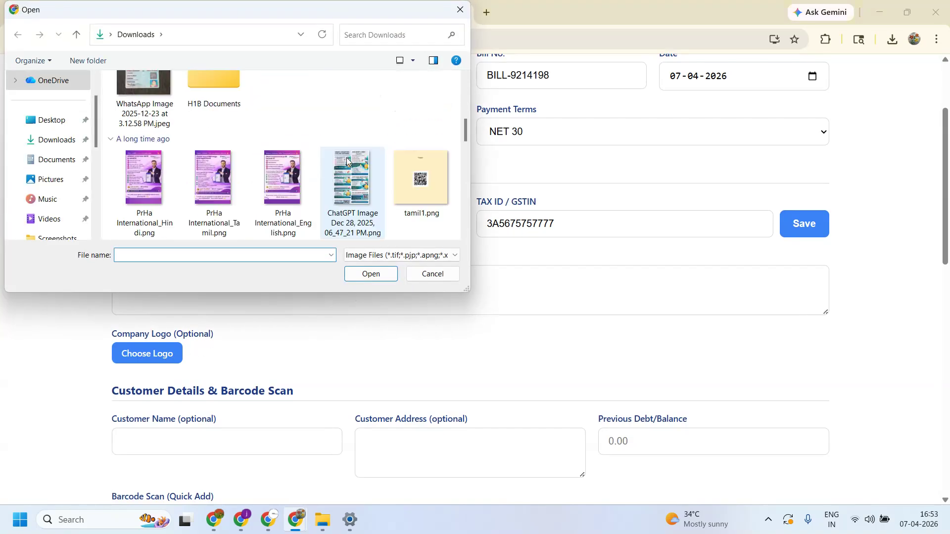
{"action": "scroll", "coordinate": [347, 155], "scroll_direction": "down", "scroll_amount": 1}
{"action": "left_click", "coordinate": [293, 173]}
{"action": "left_click", "coordinate": [371, 275]}
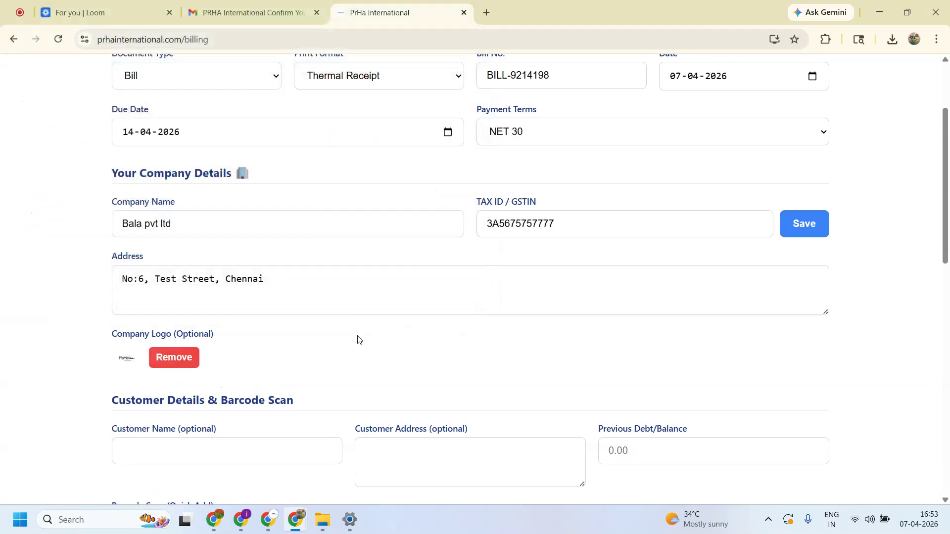
{"action": "left_click", "coordinate": [565, 309]}
- Enter the customer's name, removing the stray word 'customer'
{"action": "scroll", "coordinate": [210, 204], "scroll_direction": "down", "scroll_amount": 5}
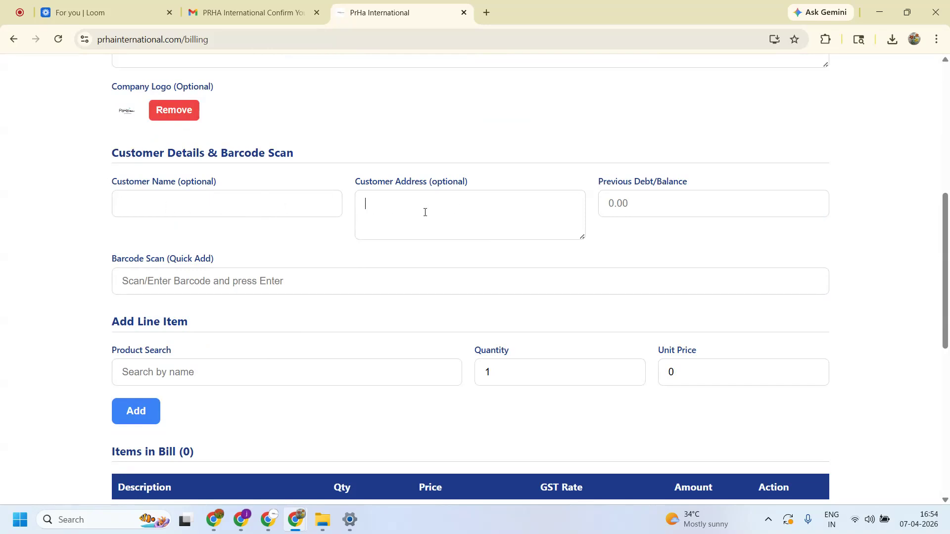
{"action": "type", "text": "customer Ravikanth"}
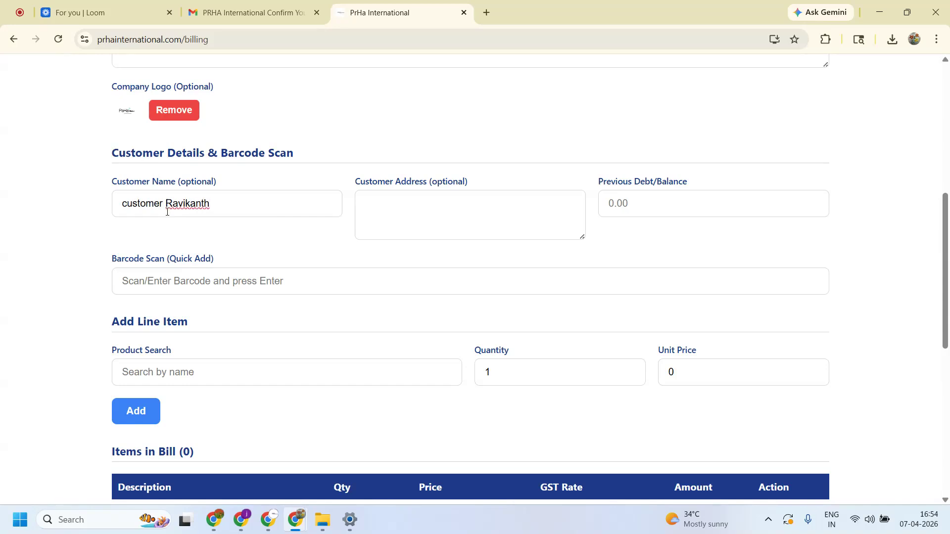
{"action": "left_click_drag", "start_coordinate": [166, 203], "coordinate": [106, 201]}
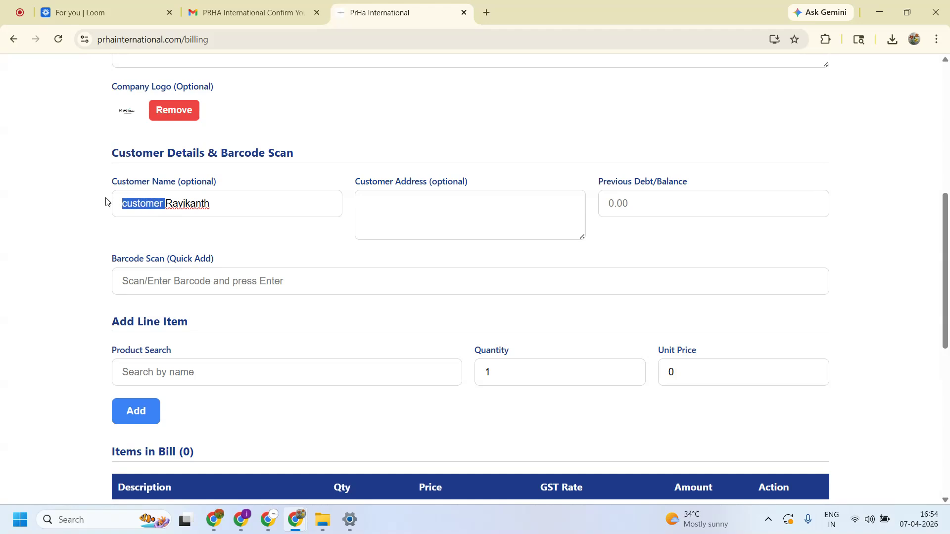
{"action": "key", "text": "BackSpace"}
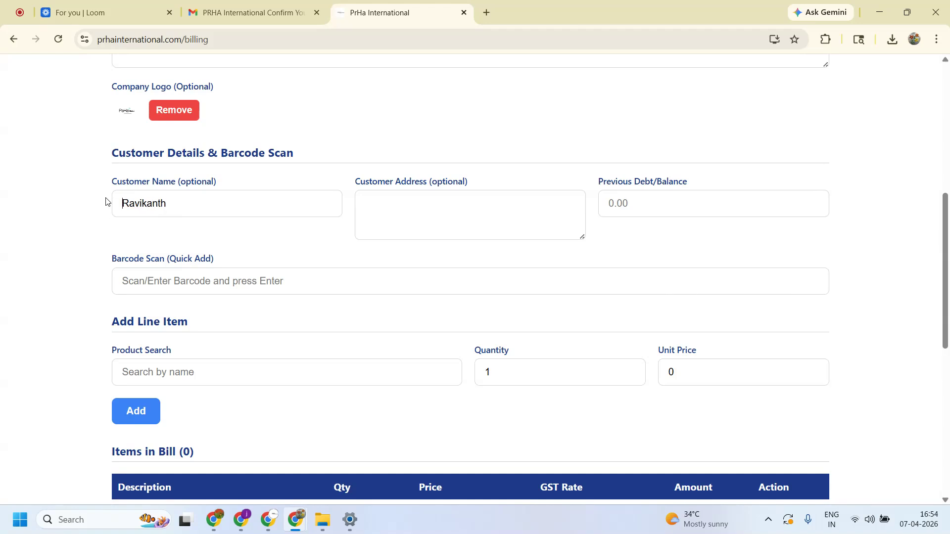
- Set the customer address to Test Address
{"action": "left_click", "coordinate": [381, 209]}
{"action": "type", "text": "Test Addresss"}
{"action": "scroll", "coordinate": [333, 246], "scroll_direction": "down", "scroll_amount": 2}
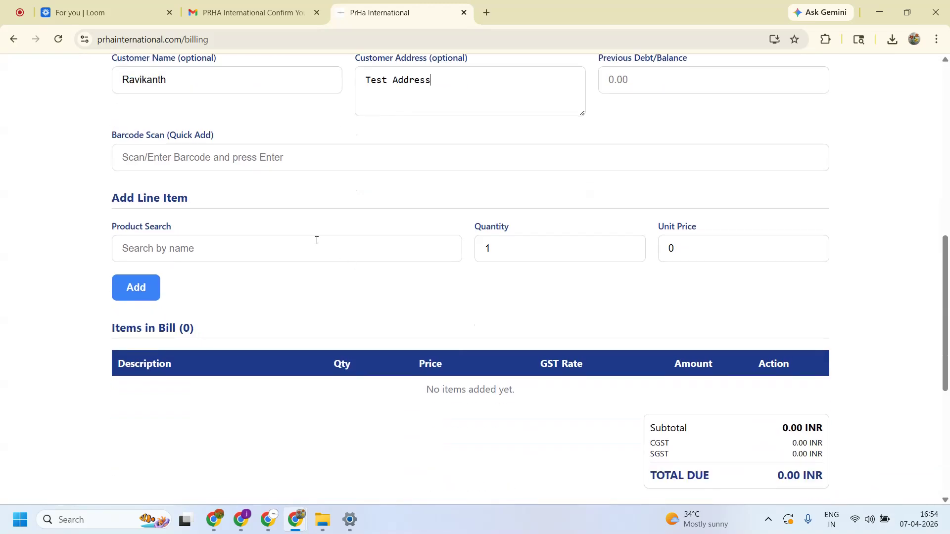
{"action": "type", "text": "pr"}
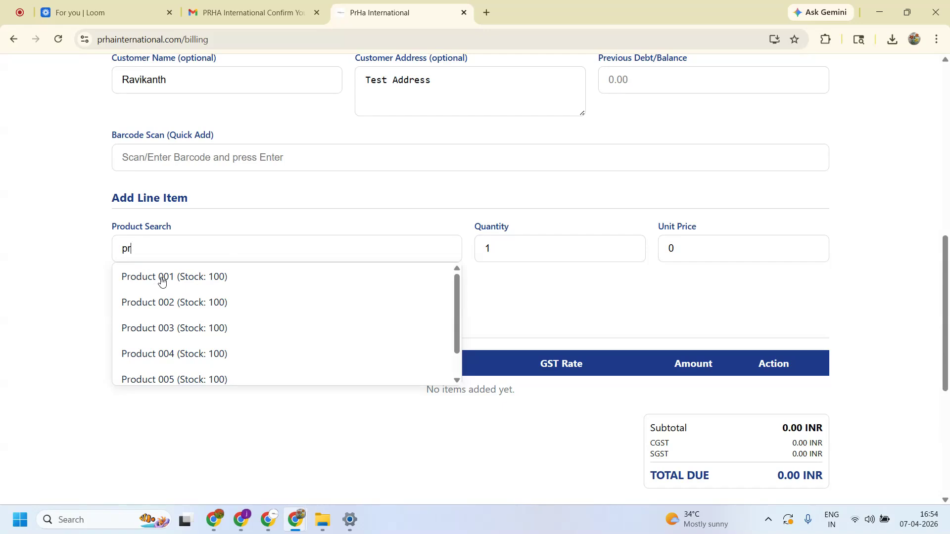
- Add Product 001 with quantity 3 to the bill
{"action": "left_click", "coordinate": [161, 281]}
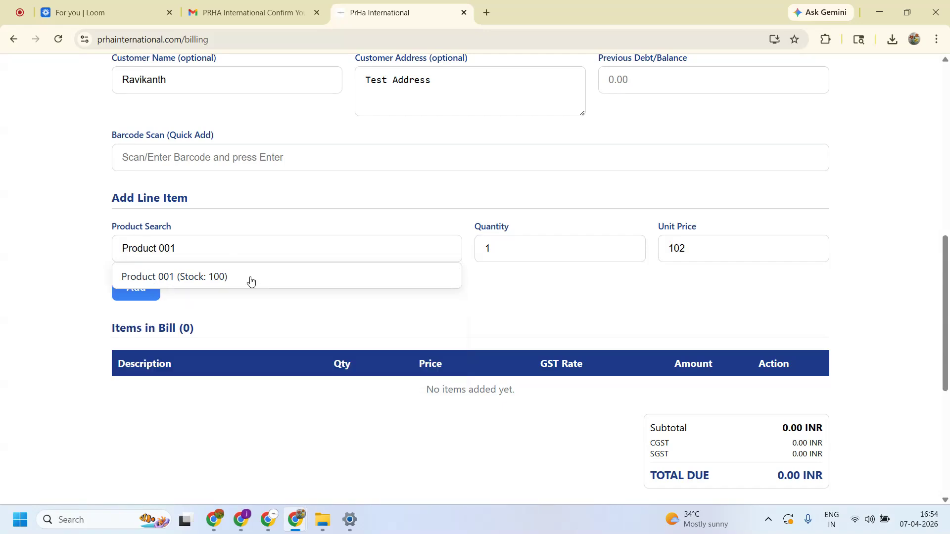
{"action": "left_click", "coordinate": [362, 276]}
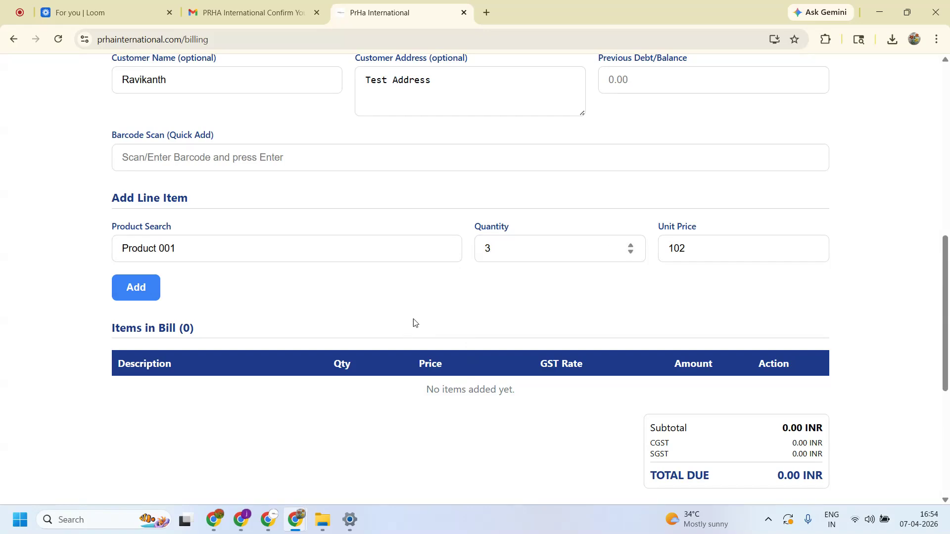
{"action": "left_click", "coordinate": [135, 294]}
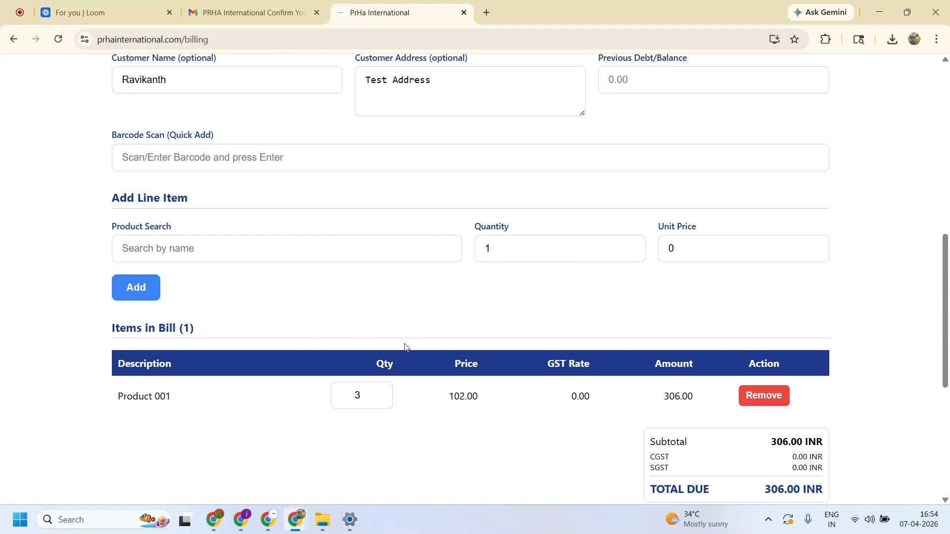
{"action": "scroll", "coordinate": [413, 471], "scroll_direction": "down", "scroll_amount": 2}
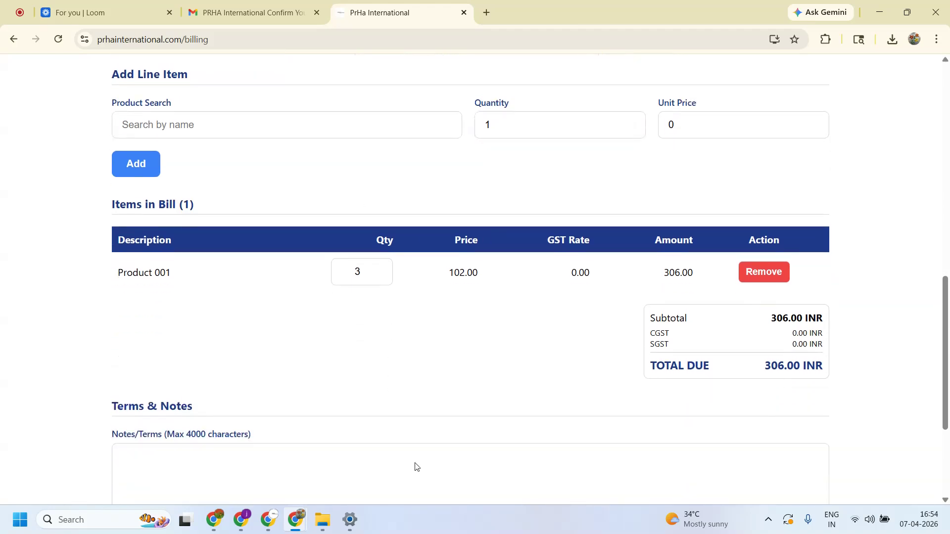
{"action": "scroll", "coordinate": [490, 373], "scroll_direction": "down", "scroll_amount": 2}
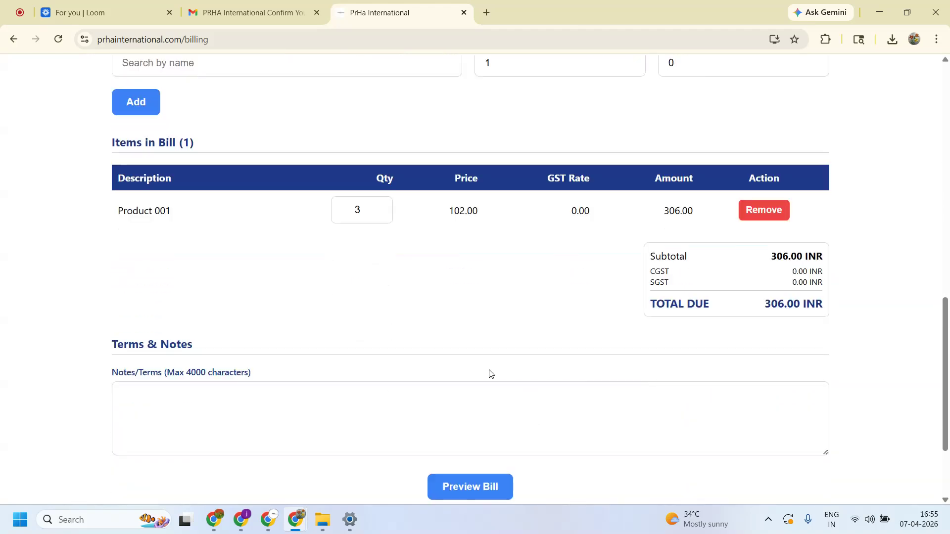
{"action": "scroll", "coordinate": [487, 361], "scroll_direction": "up", "scroll_amount": 3}
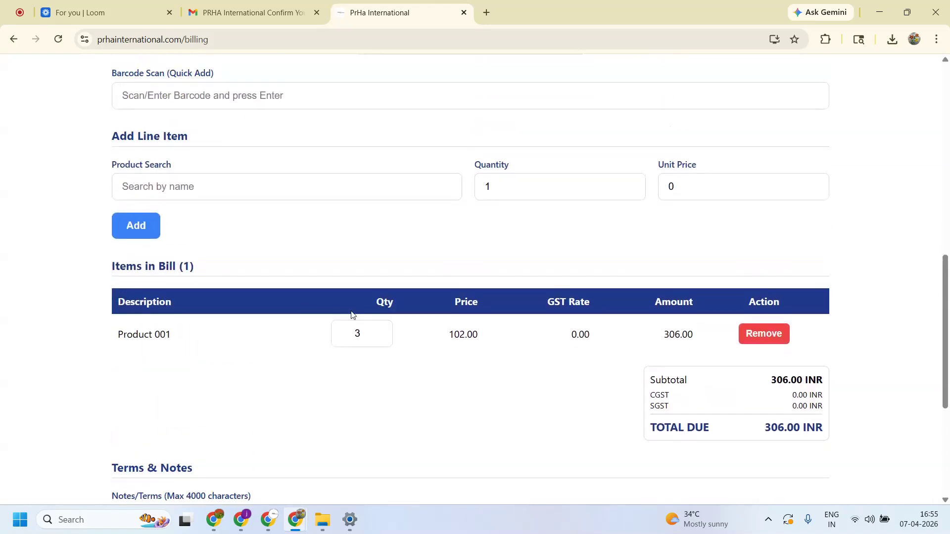
- Replace Product 001 with one Sugar at 150.00, making the total 150.00 INR
{"action": "type", "text": "Suga"}
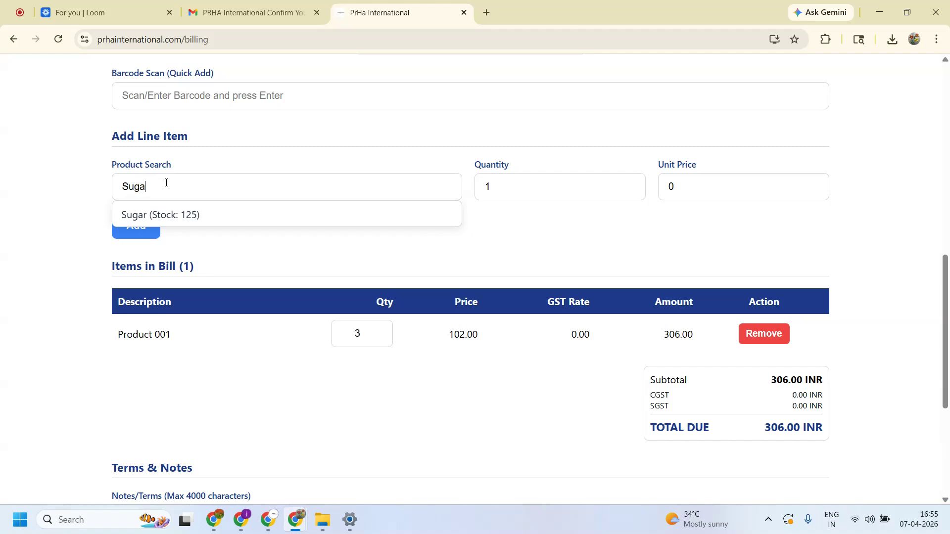
{"action": "type", "text": "r"}
{"action": "left_click", "coordinate": [178, 216]}
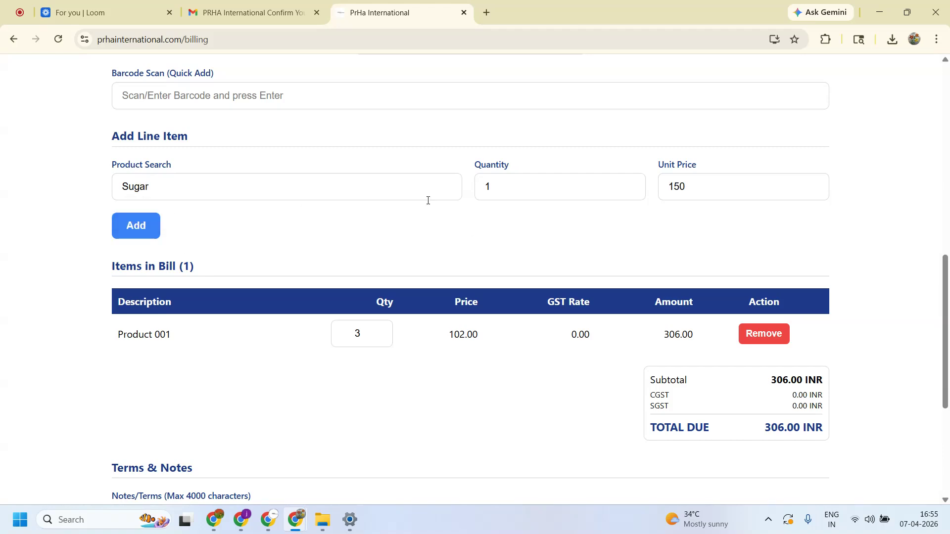
{"action": "left_click", "coordinate": [769, 338]}
{"action": "left_click", "coordinate": [136, 227]}
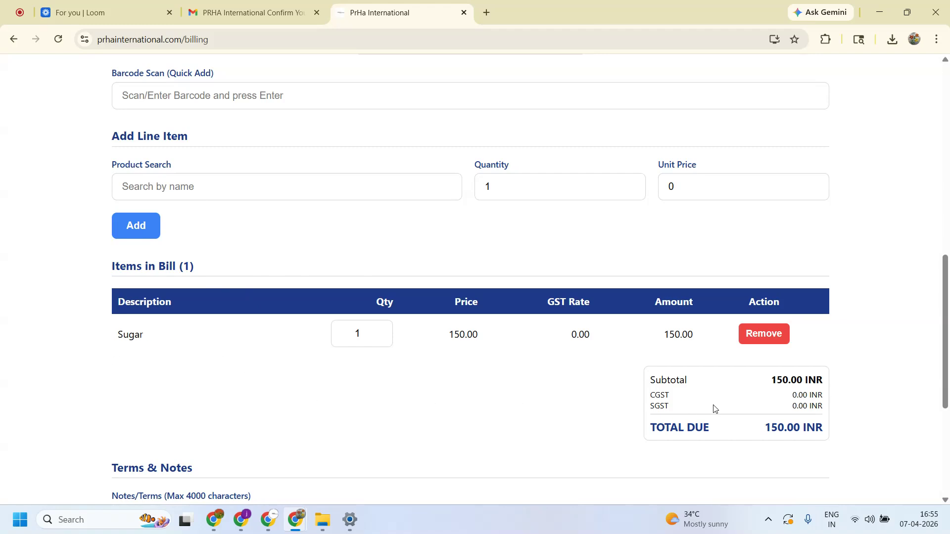
{"action": "left_click_drag", "start_coordinate": [665, 395], "coordinate": [641, 394]}
- Write 'Test Condition 1' and, on a new line, 'Test Condition 2' in Notes/Terms
{"action": "scroll", "coordinate": [585, 350], "scroll_direction": "down", "scroll_amount": 5}
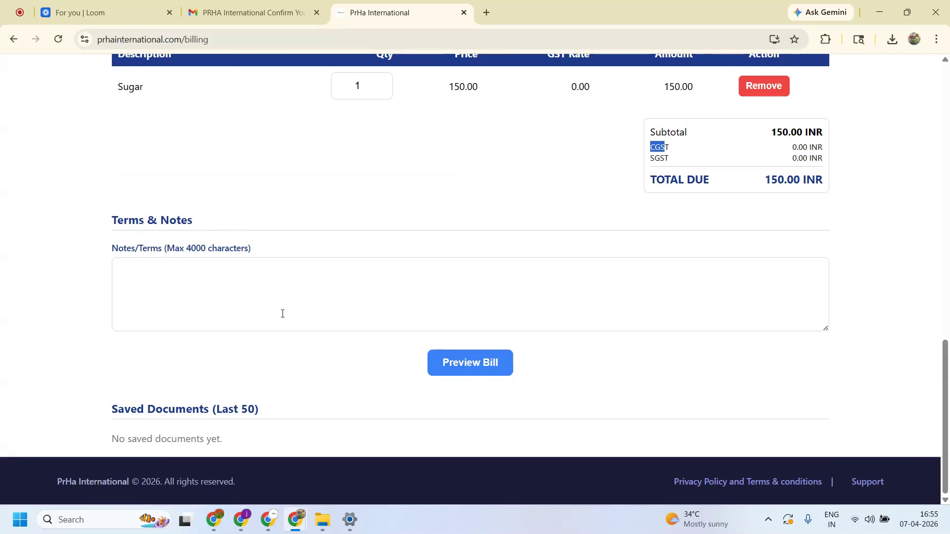
{"action": "left_click", "coordinate": [236, 287]}
{"action": "type", "text": "Tru"}
{"action": "key", "text": "BackSpace"}
{"action": "key", "text": "BackSpace"}
{"action": "type", "text": "Test Condi"}
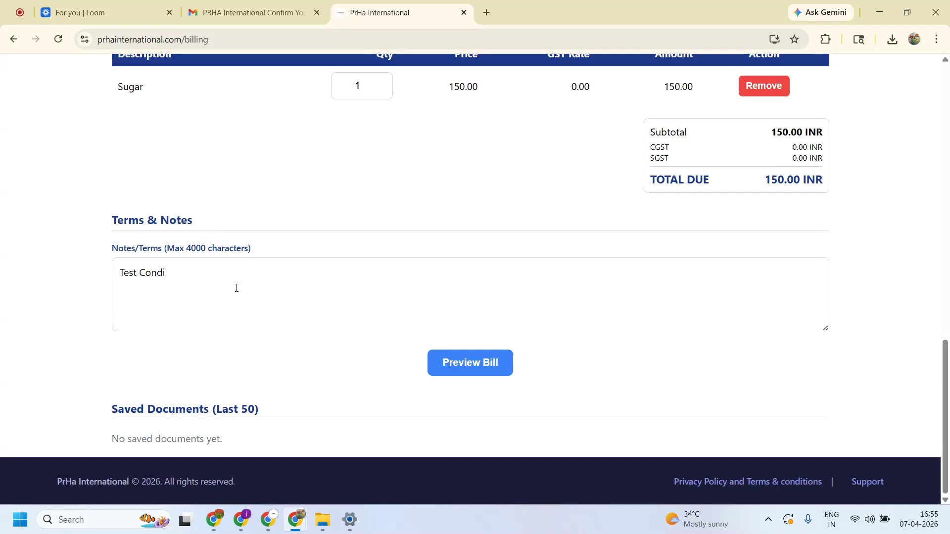
{"action": "type", "text": "tion 1"}
{"action": "key", "text": "Return"}
{"action": "type", "text": "Test Con"}
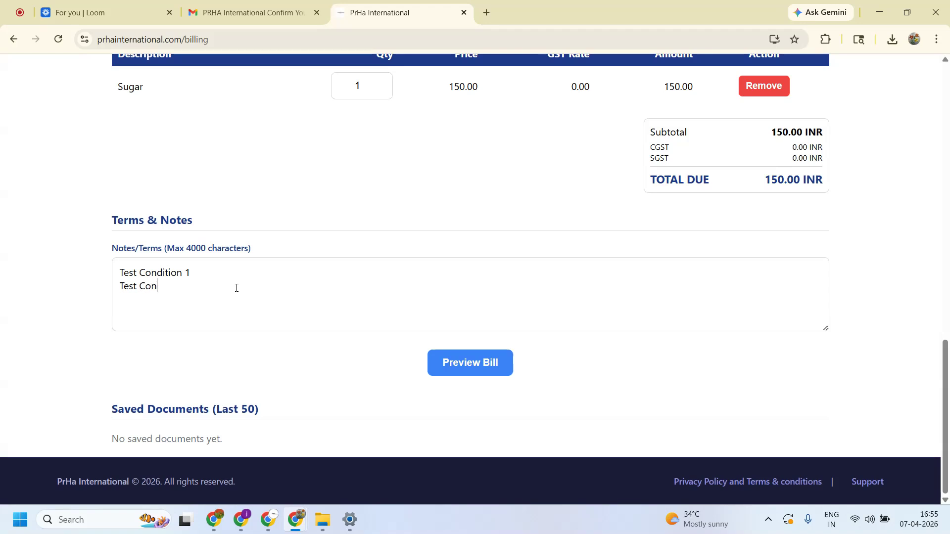
{"action": "type", "text": "dition 2"}
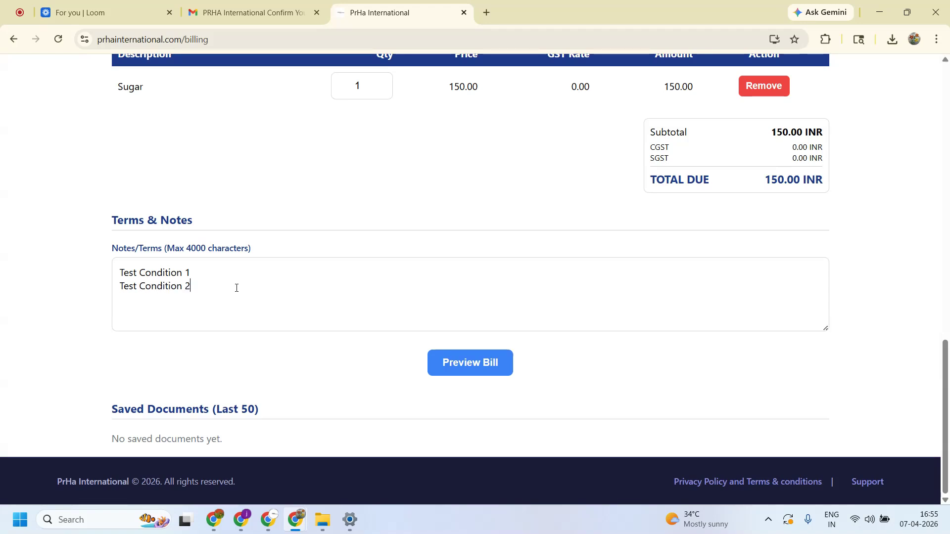
- Preview the thermal bill showing Sugar totalling 150.00 INR, then return to the customer details
{"action": "left_click", "coordinate": [452, 365]}
{"action": "scroll", "coordinate": [541, 325], "scroll_direction": "down", "scroll_amount": 5}
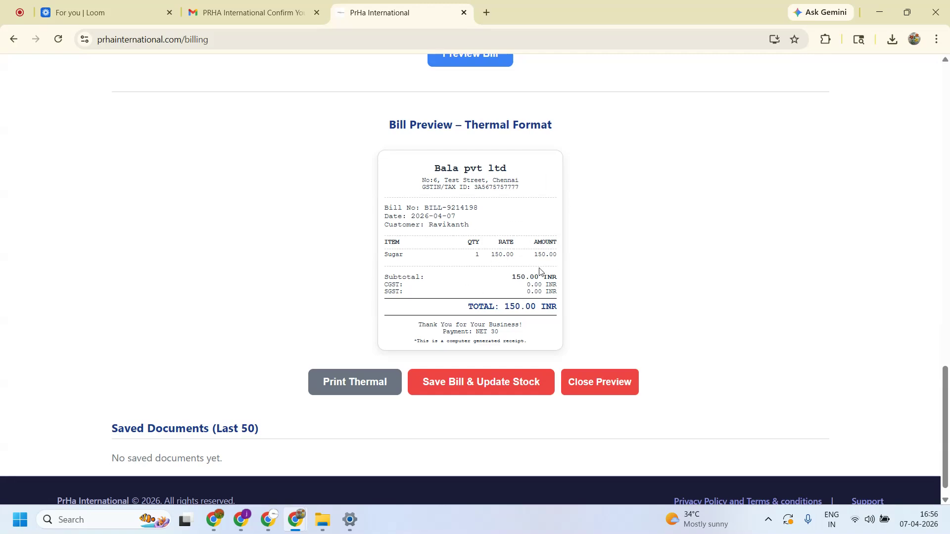
{"action": "scroll", "coordinate": [539, 272], "scroll_direction": "up", "scroll_amount": 8}
{"action": "scroll", "coordinate": [539, 272], "scroll_direction": "up", "scroll_amount": 10}
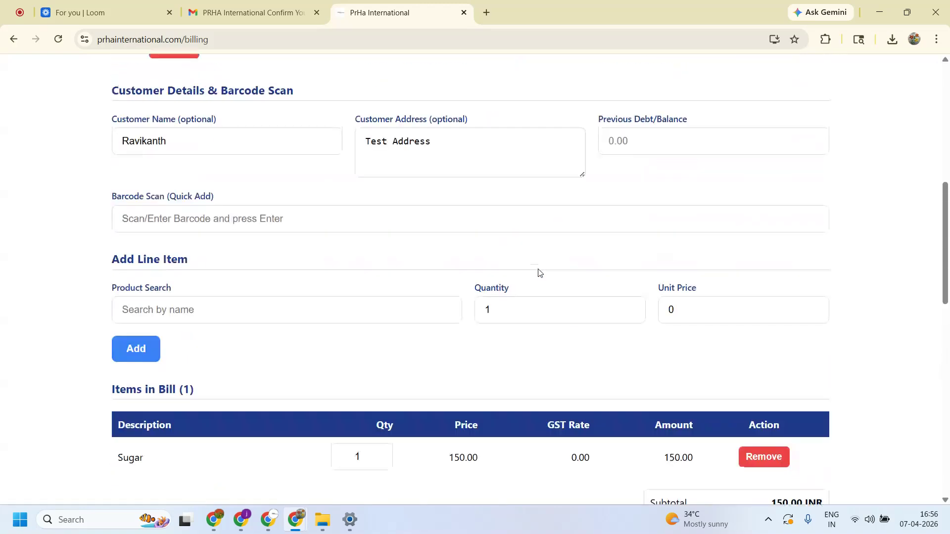
- Switch to Standard (A4/PDF) format and Invoice document type, then view the INV-9500970 preview
{"action": "scroll", "coordinate": [539, 272], "scroll_direction": "up", "scroll_amount": 4}
{"action": "left_click", "coordinate": [394, 203]}
{"action": "left_click", "coordinate": [355, 225]}
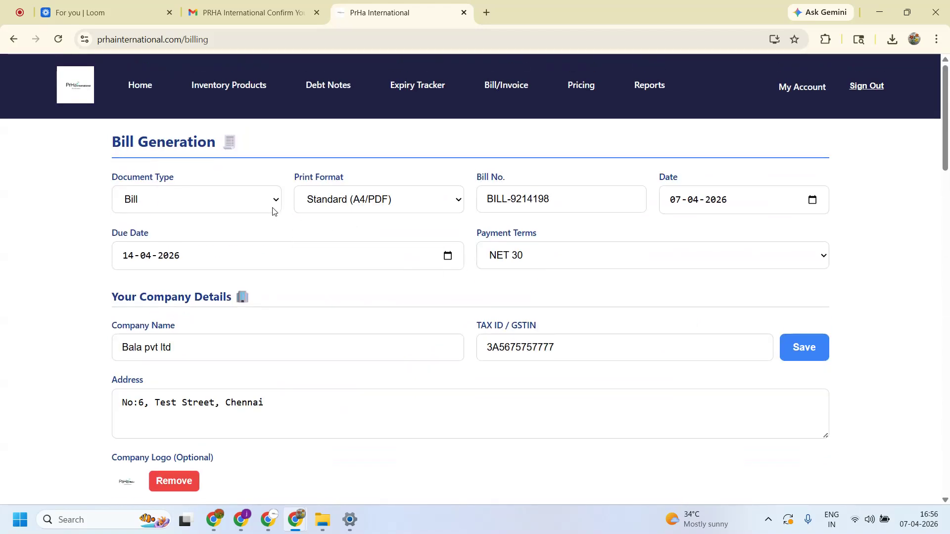
{"action": "left_click", "coordinate": [275, 208]}
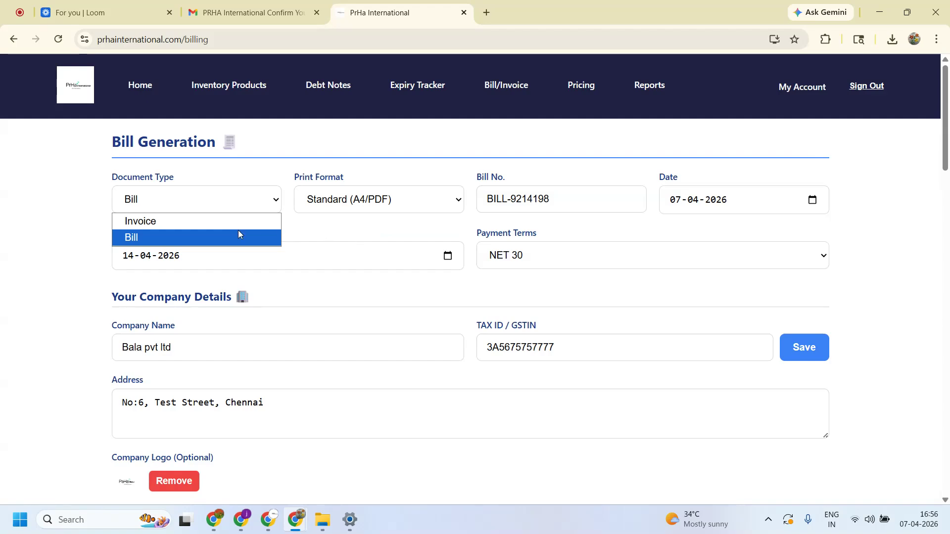
{"action": "left_click", "coordinate": [211, 222]}
{"action": "scroll", "coordinate": [443, 384], "scroll_direction": "down", "scroll_amount": 15}
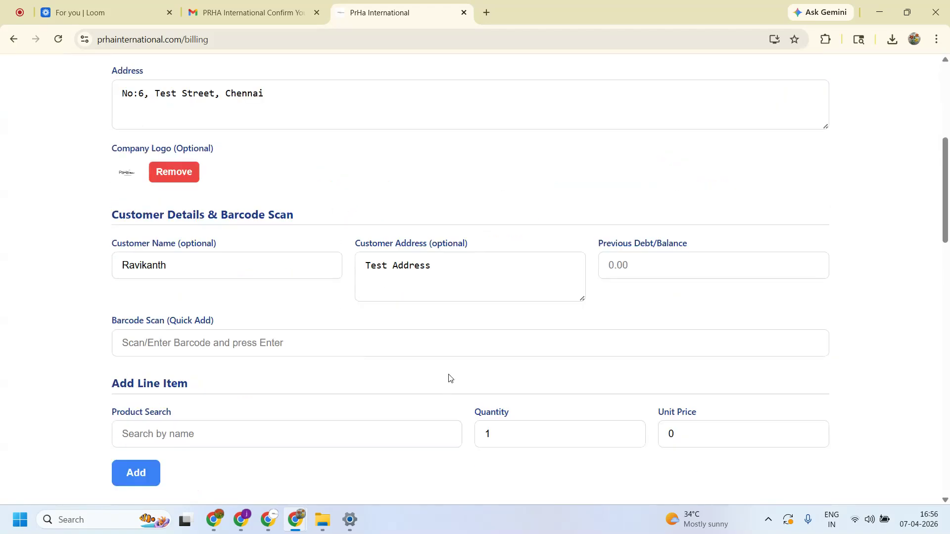
{"action": "scroll", "coordinate": [539, 352], "scroll_direction": "down", "scroll_amount": 6}
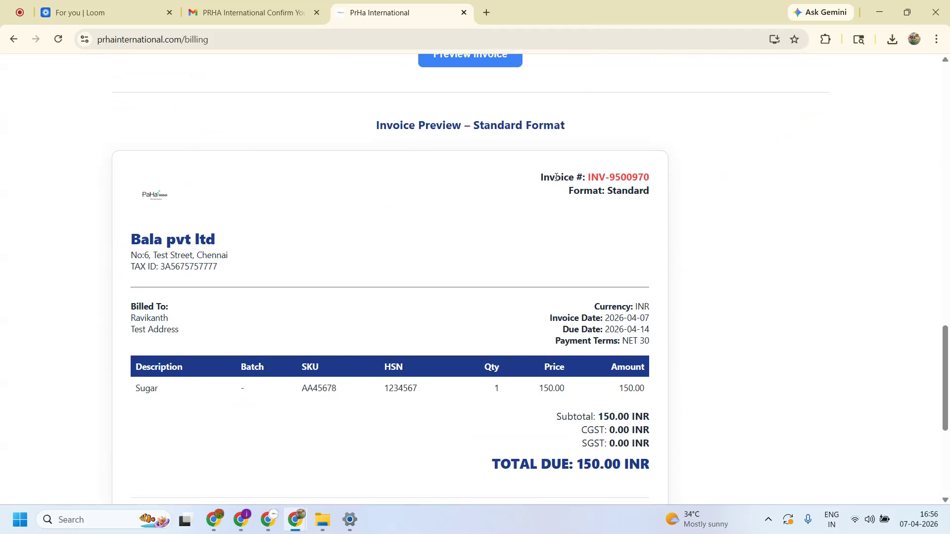
- Review the preview's company address, tax ID lines and Sugar item row
{"action": "scroll", "coordinate": [479, 287], "scroll_direction": "down", "scroll_amount": 1}
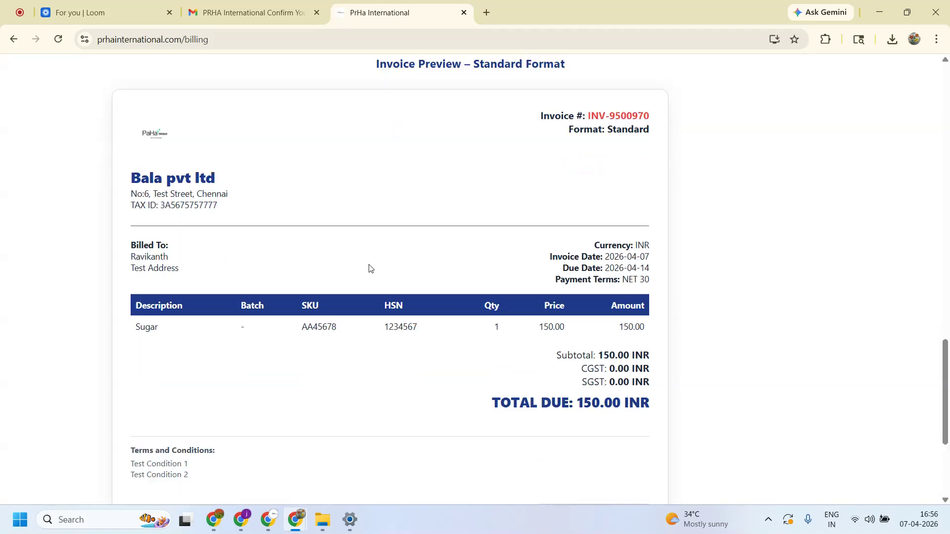
{"action": "left_click_drag", "start_coordinate": [223, 205], "coordinate": [127, 193]}
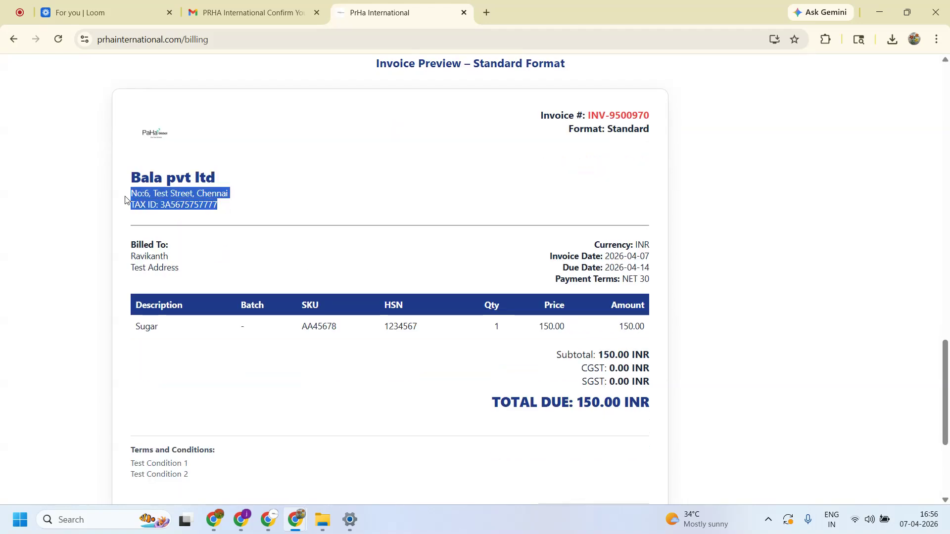
{"action": "left_click", "coordinate": [320, 226]}
{"action": "scroll", "coordinate": [408, 264], "scroll_direction": "down", "scroll_amount": 1}
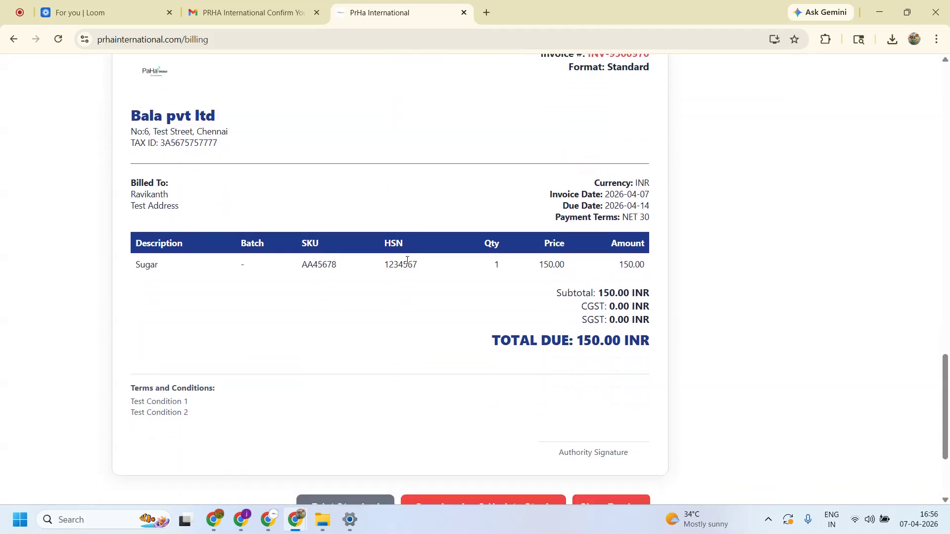
{"action": "left_click_drag", "start_coordinate": [135, 265], "coordinate": [592, 277]}
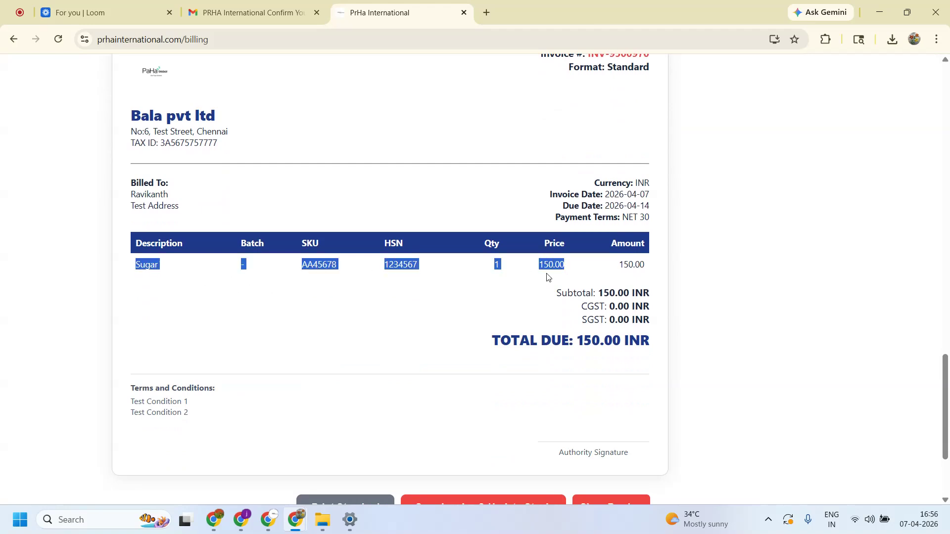
{"action": "left_click", "coordinate": [436, 292]}
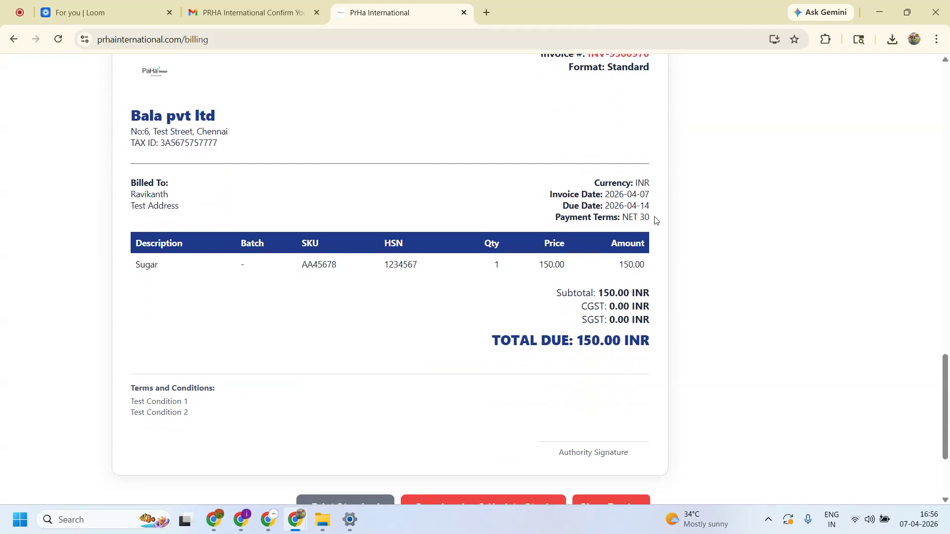
- Check the invoice date 2026-04-07, then save the invoice and update stock
{"action": "left_click_drag", "start_coordinate": [656, 221], "coordinate": [588, 219]}
{"action": "scroll", "coordinate": [530, 302], "scroll_direction": "down", "scroll_amount": 1}
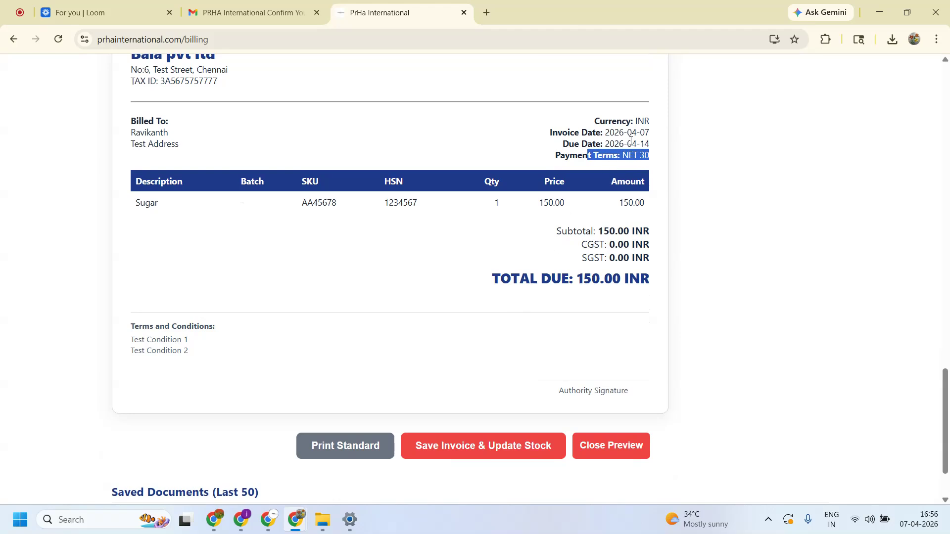
{"action": "left_click_drag", "start_coordinate": [653, 133], "coordinate": [603, 133]}
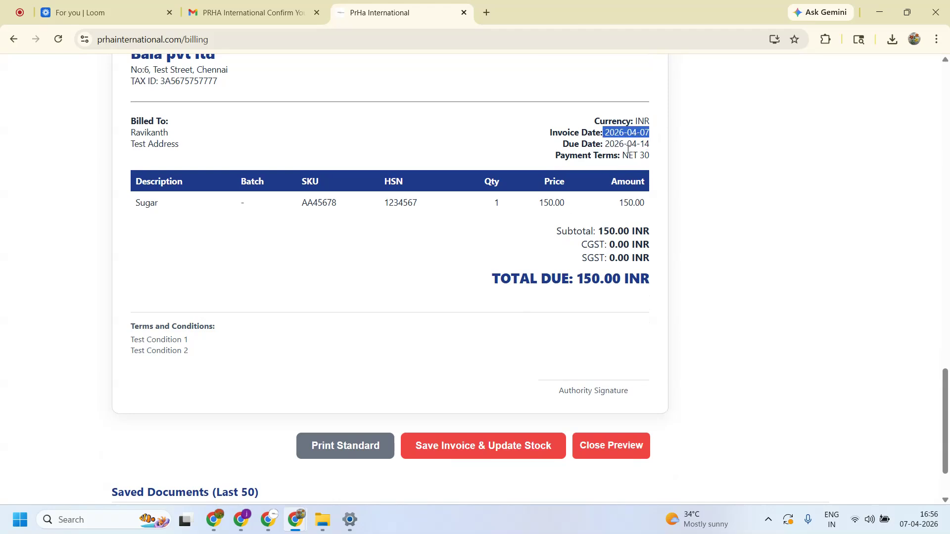
{"action": "left_click", "coordinate": [648, 146]}
{"action": "scroll", "coordinate": [405, 324], "scroll_direction": "down", "scroll_amount": 1}
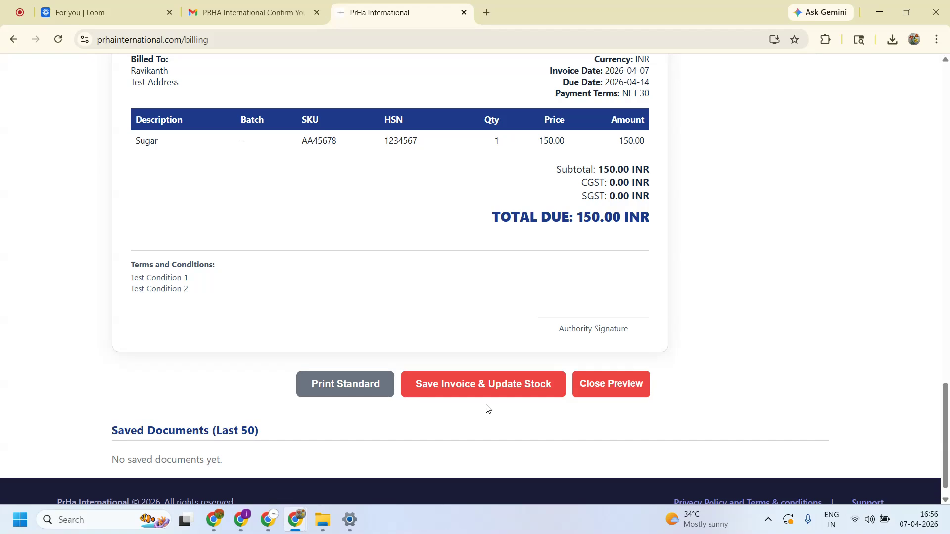
{"action": "left_click", "coordinate": [496, 390]}
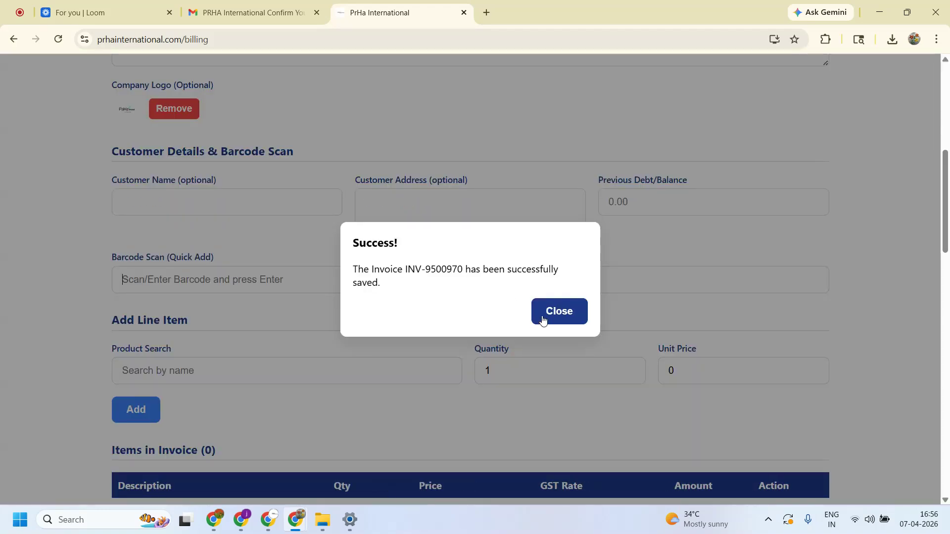
- Dismiss the save confirmation, verify the 150.00 INR invoice under Saved Documents, and return to Customer Details
{"action": "left_click", "coordinate": [542, 321]}
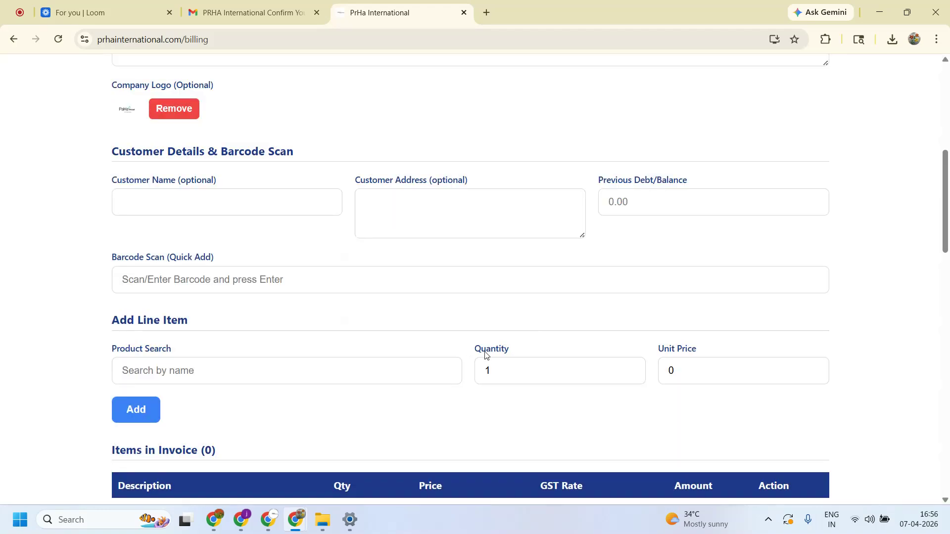
{"action": "scroll", "coordinate": [495, 372], "scroll_direction": "down", "scroll_amount": 15}
{"action": "scroll", "coordinate": [494, 375], "scroll_direction": "down", "scroll_amount": 4}
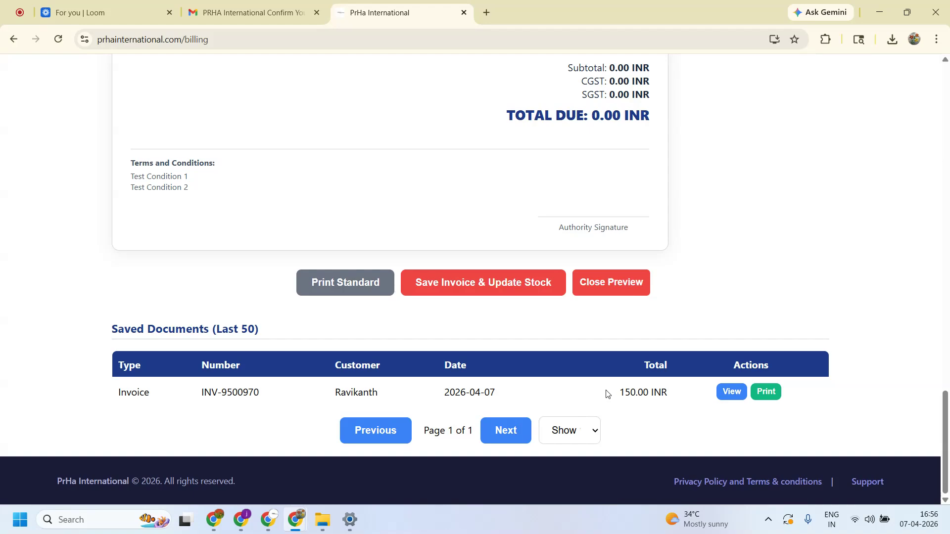
{"action": "scroll", "coordinate": [605, 393], "scroll_direction": "up", "scroll_amount": 1}
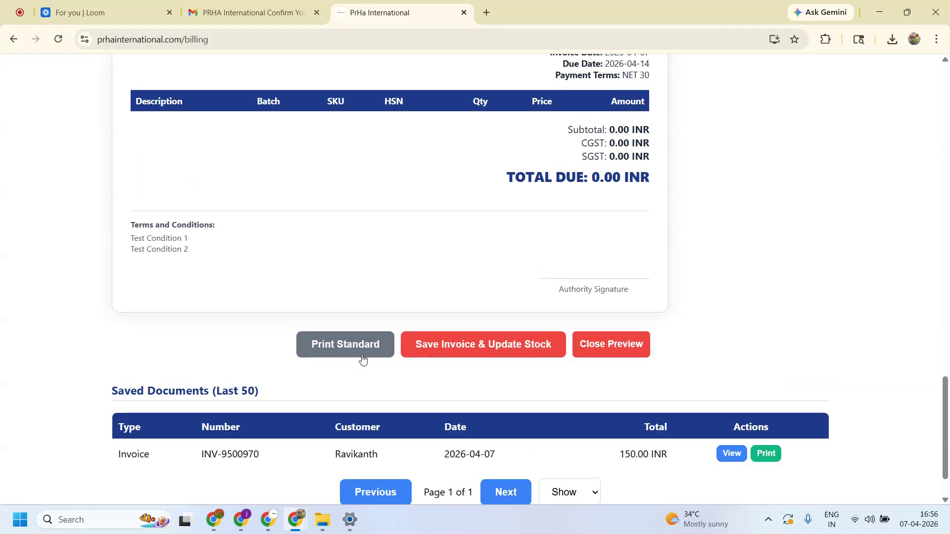
{"action": "scroll", "coordinate": [485, 248], "scroll_direction": "up", "scroll_amount": 6}
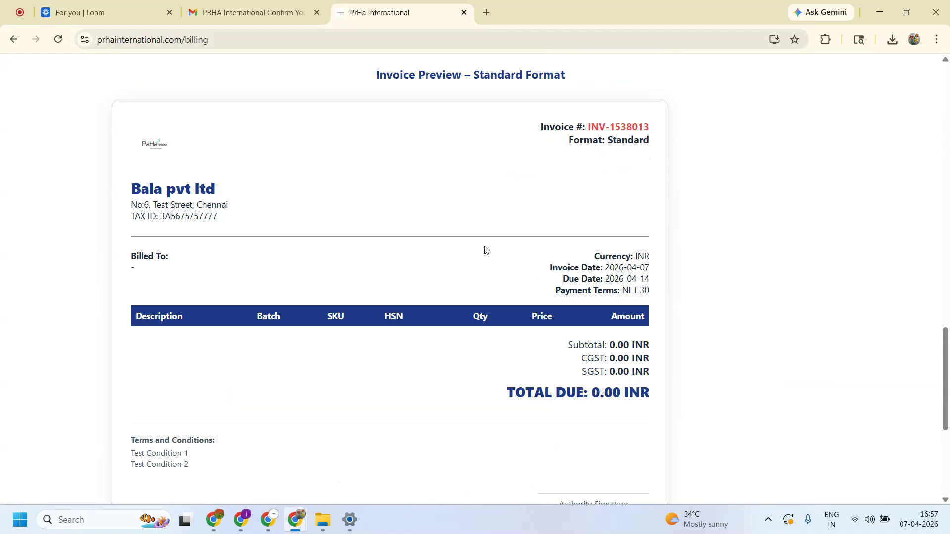
{"action": "scroll", "coordinate": [488, 264], "scroll_direction": "up", "scroll_amount": 7}
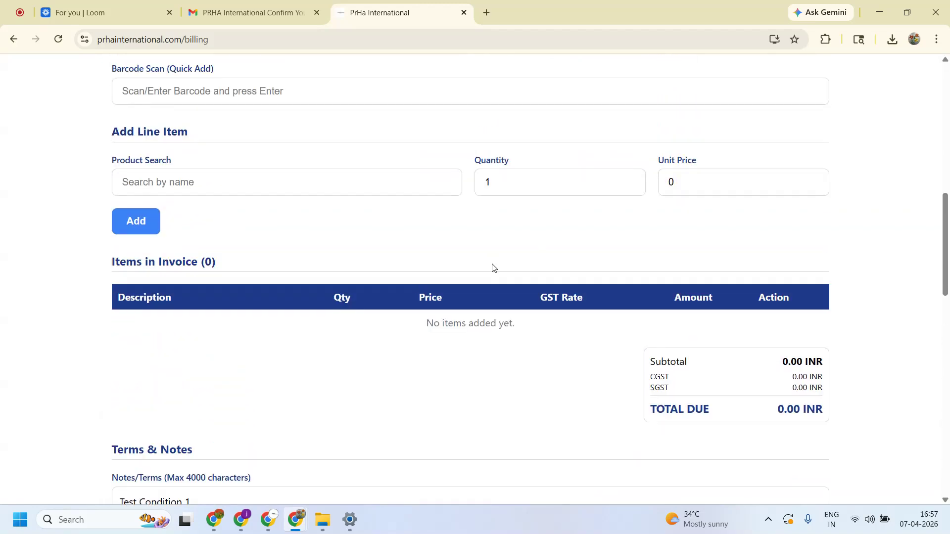
{"action": "scroll", "coordinate": [493, 268], "scroll_direction": "up", "scroll_amount": 4}
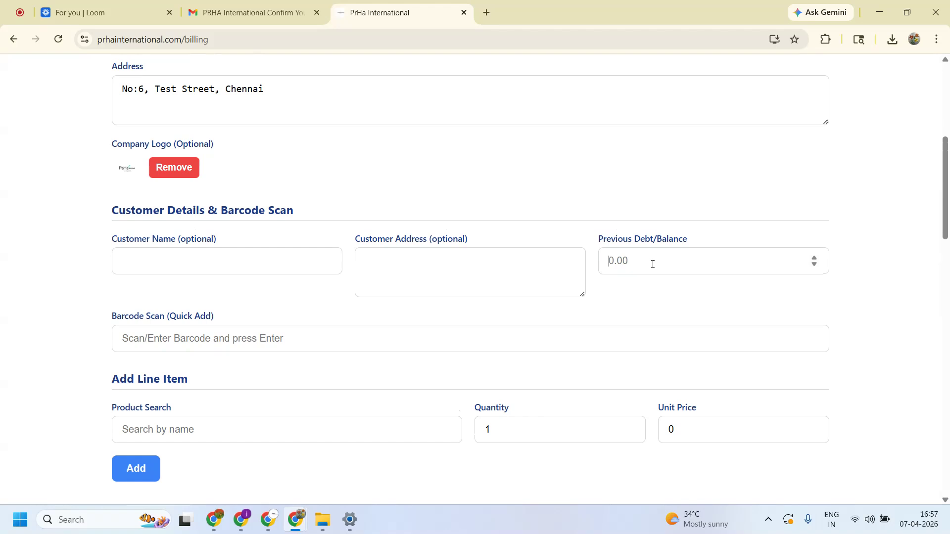
- Set Previous Debt/Balance to 1000 on invoice INV-1538013, making total due 1000.00 INR
{"action": "type", "text": "1000"}
{"action": "scroll", "coordinate": [704, 294], "scroll_direction": "down", "scroll_amount": 1}
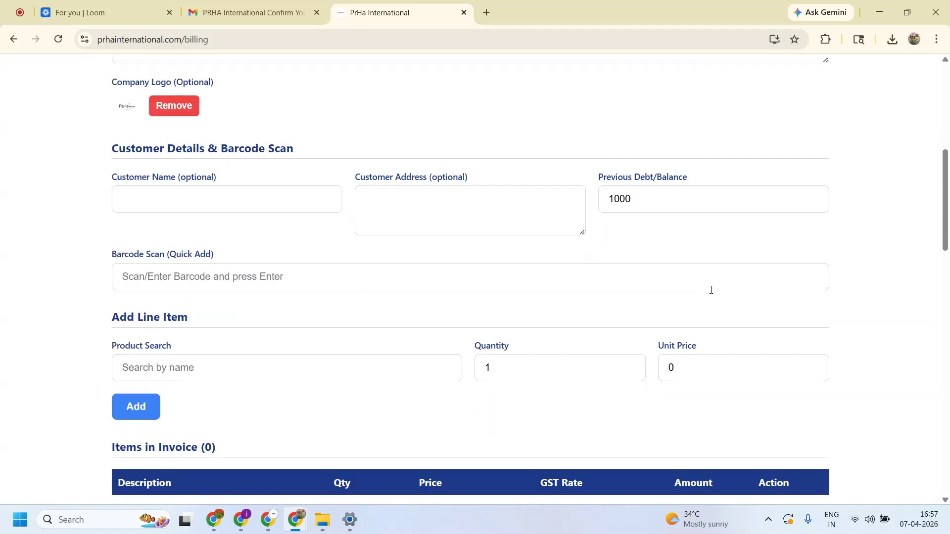
{"action": "scroll", "coordinate": [718, 280], "scroll_direction": "down", "scroll_amount": 4}
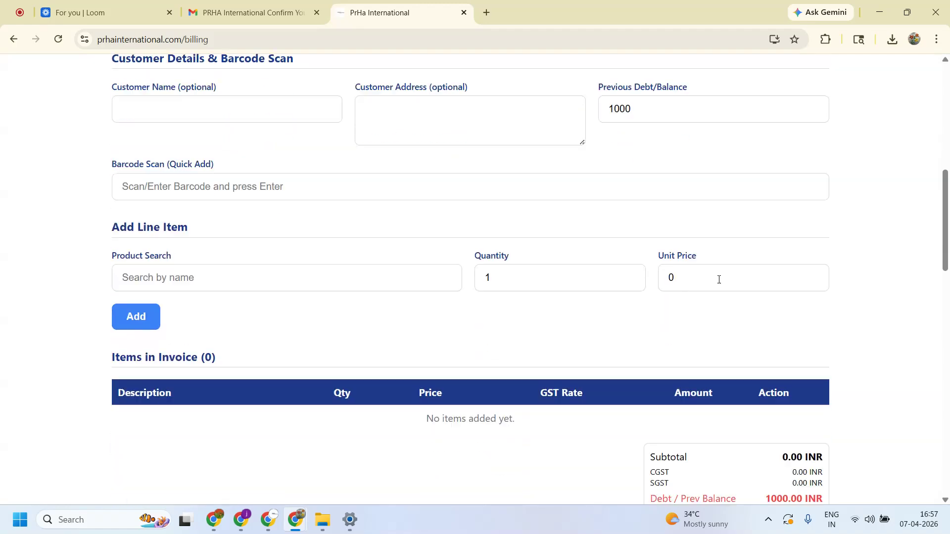
{"action": "scroll", "coordinate": [723, 283], "scroll_direction": "down", "scroll_amount": 1}
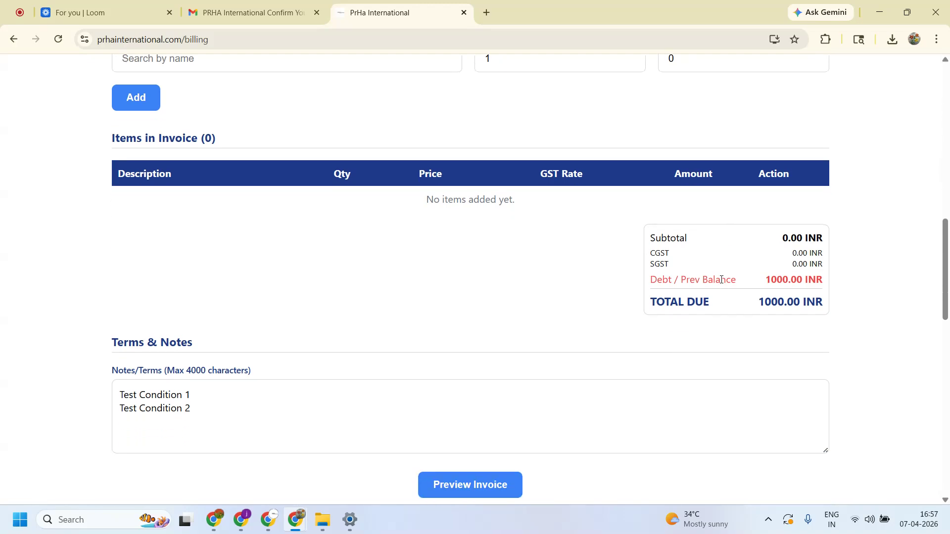
{"action": "scroll", "coordinate": [720, 283], "scroll_direction": "down", "scroll_amount": 5}
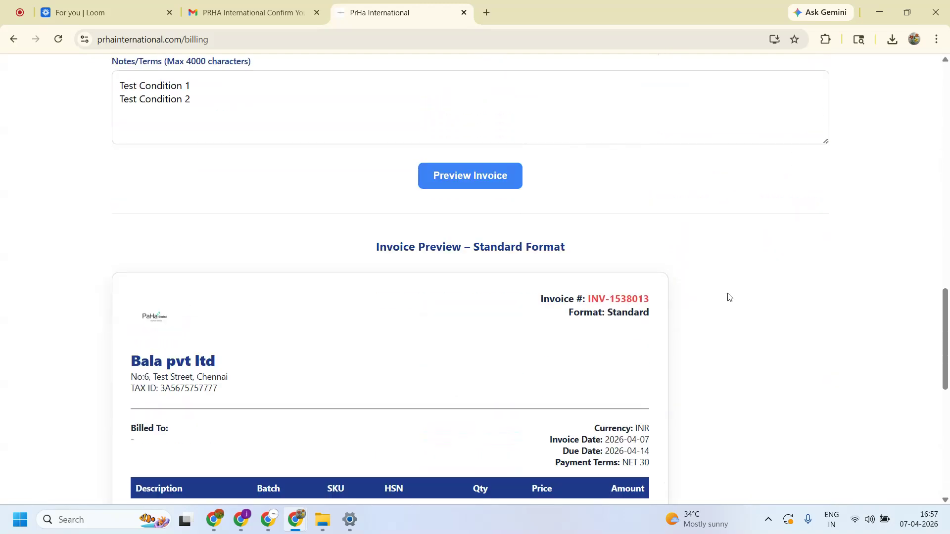
{"action": "scroll", "coordinate": [728, 297], "scroll_direction": "down", "scroll_amount": 3}
{"action": "left_click_drag", "start_coordinate": [500, 374], "coordinate": [677, 374]}
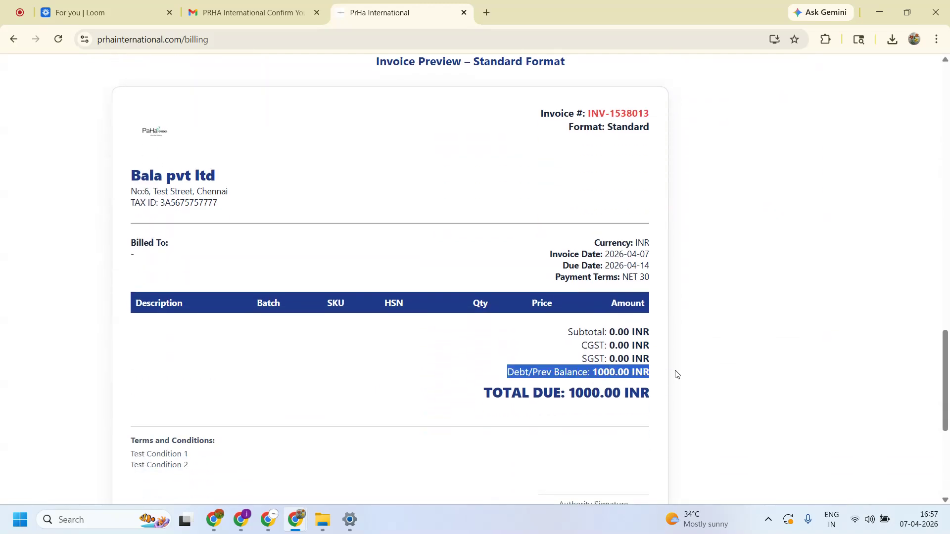
{"action": "scroll", "coordinate": [646, 312], "scroll_direction": "up", "scroll_amount": 10}
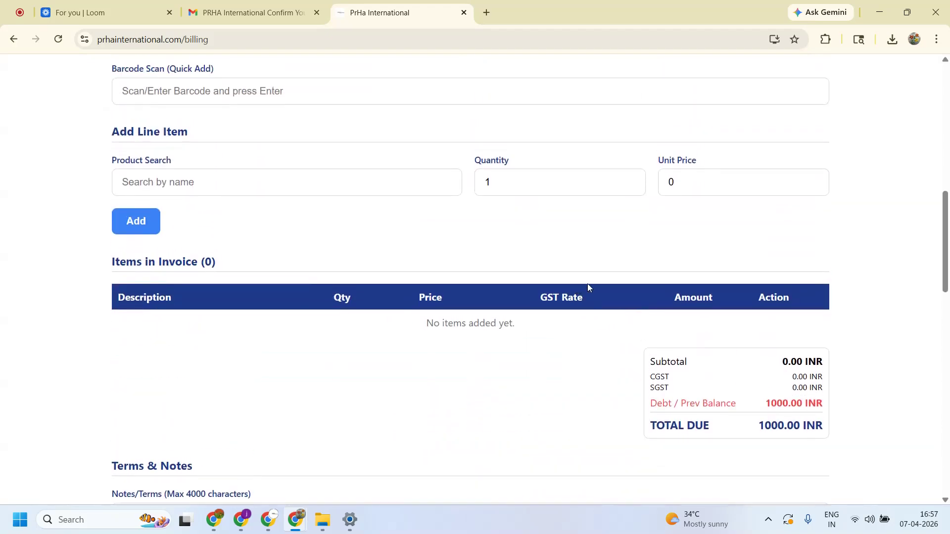
- Search 'sugar' and add one Sugar at 150.00, raising the standard preview's total due to 1150.00 INR
{"action": "left_click", "coordinate": [154, 183]}
{"action": "type", "text": "sugar"}
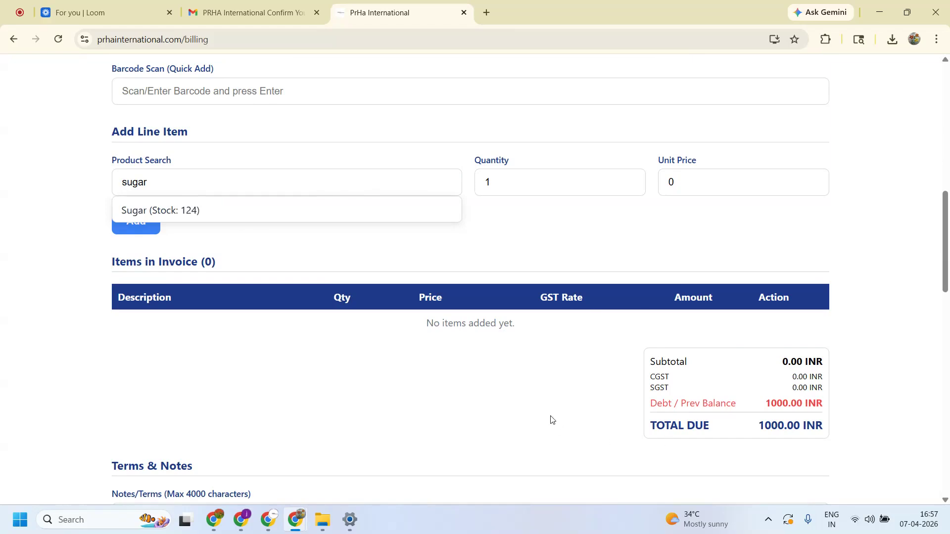
{"action": "scroll", "coordinate": [553, 421], "scroll_direction": "down", "scroll_amount": 12}
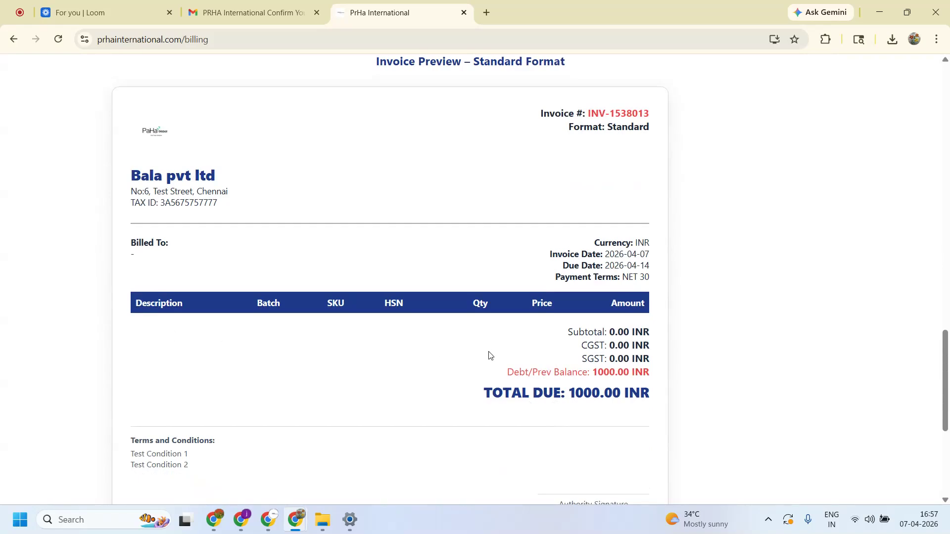
{"action": "scroll", "coordinate": [447, 396], "scroll_direction": "down", "scroll_amount": 3}
{"action": "scroll", "coordinate": [460, 414], "scroll_direction": "up", "scroll_amount": 4}
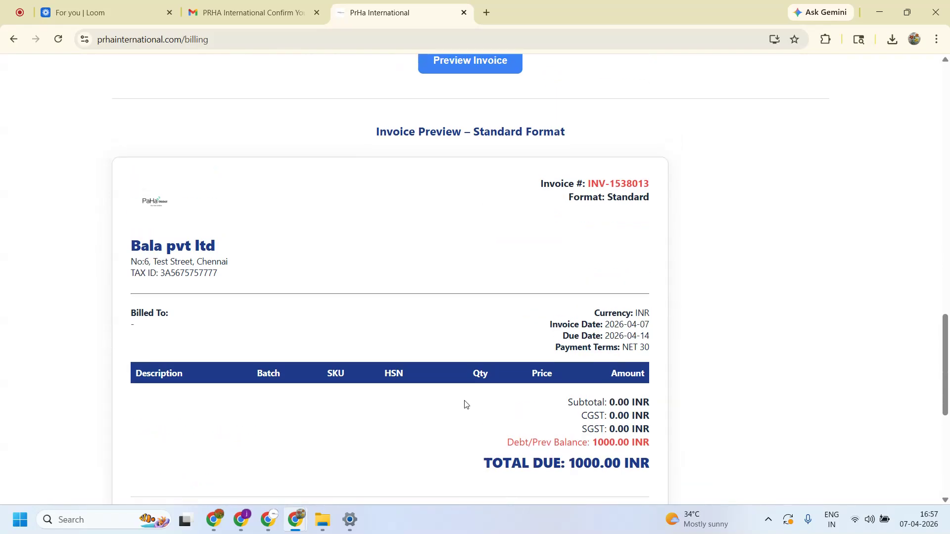
{"action": "scroll", "coordinate": [464, 403], "scroll_direction": "up", "scroll_amount": 11}
{"action": "left_click", "coordinate": [171, 214]}
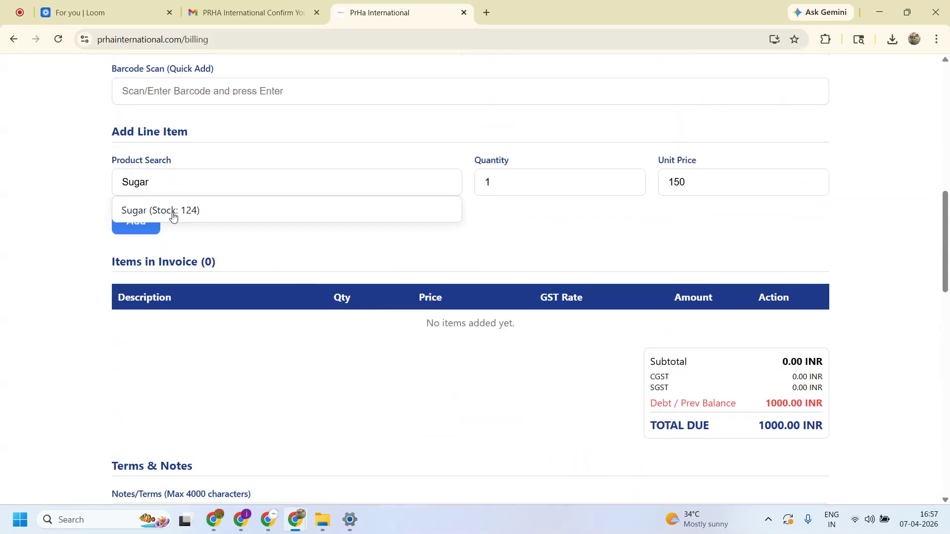
{"action": "left_click", "coordinate": [171, 214]}
{"action": "scroll", "coordinate": [554, 355], "scroll_direction": "down", "scroll_amount": 7}
{"action": "scroll", "coordinate": [560, 340], "scroll_direction": "up", "scroll_amount": 4}
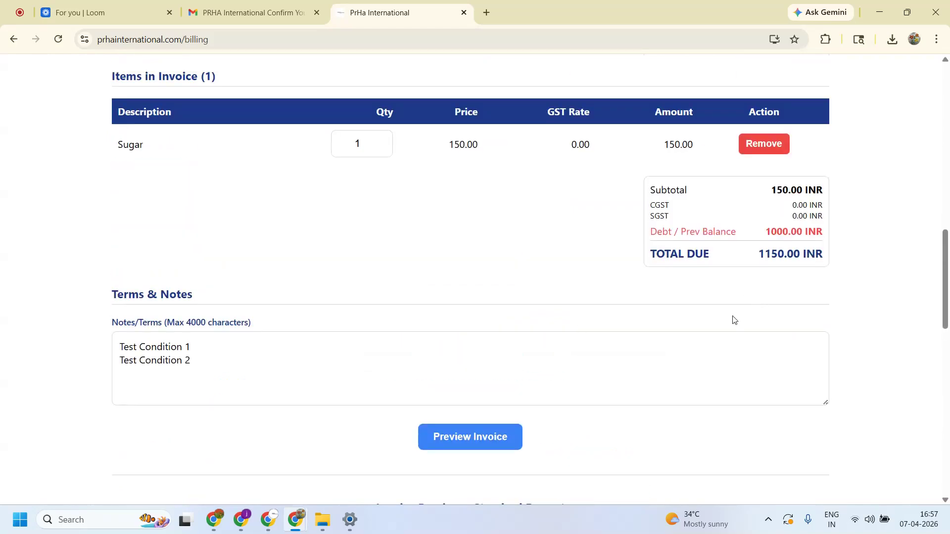
{"action": "scroll", "coordinate": [609, 333], "scroll_direction": "down", "scroll_amount": 10}
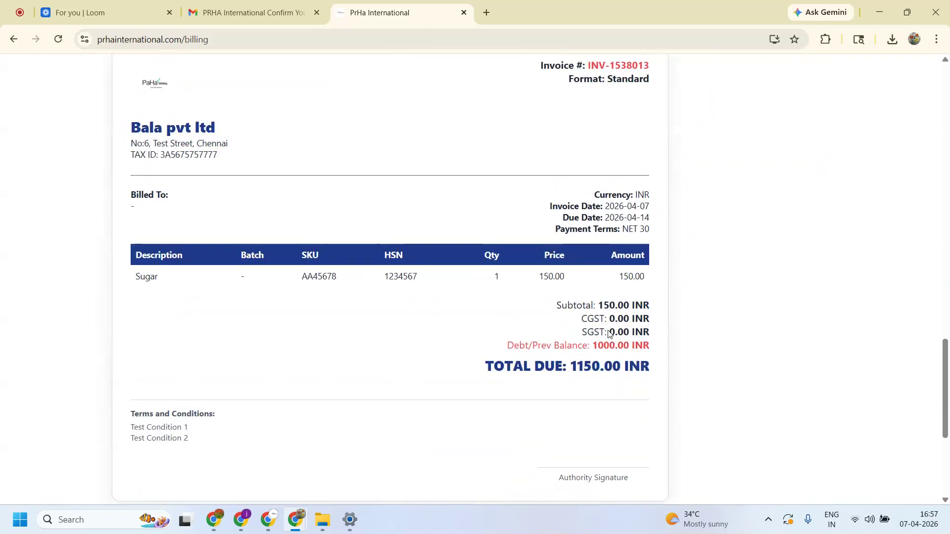
{"action": "scroll", "coordinate": [496, 337], "scroll_direction": "down", "scroll_amount": 5}
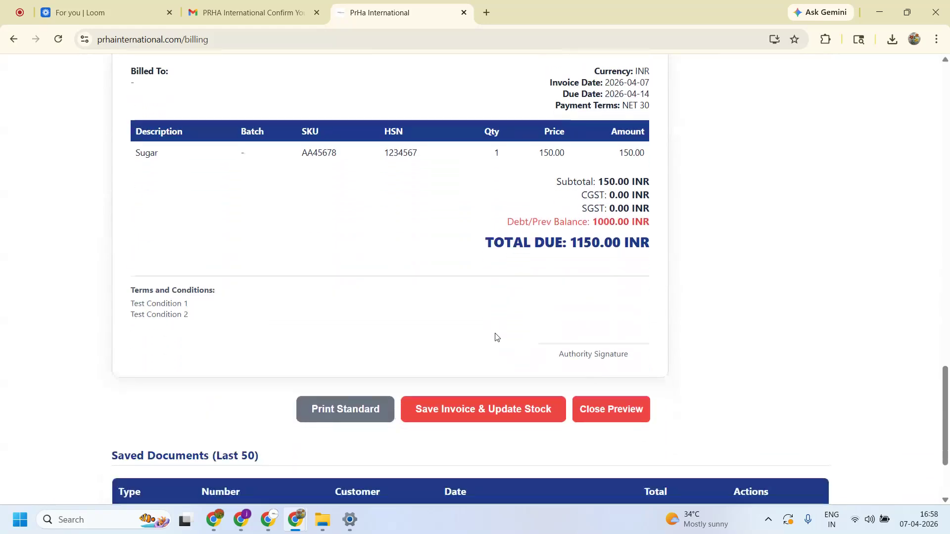
{"action": "scroll", "coordinate": [497, 377], "scroll_direction": "up", "scroll_amount": 15}
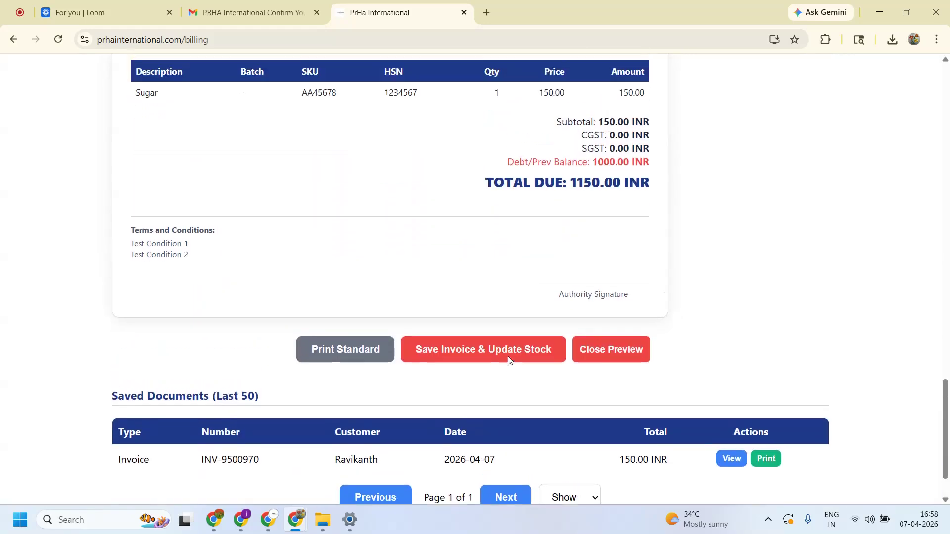
- Switch Print Format to Thermal Receipt and check its 1000.00 Prev Balance/Debt line
{"action": "left_click", "coordinate": [379, 194]}
{"action": "left_click", "coordinate": [353, 239]}
{"action": "scroll", "coordinate": [467, 442], "scroll_direction": "down", "scroll_amount": 7}
{"action": "scroll", "coordinate": [467, 442], "scroll_direction": "down", "scroll_amount": 15}
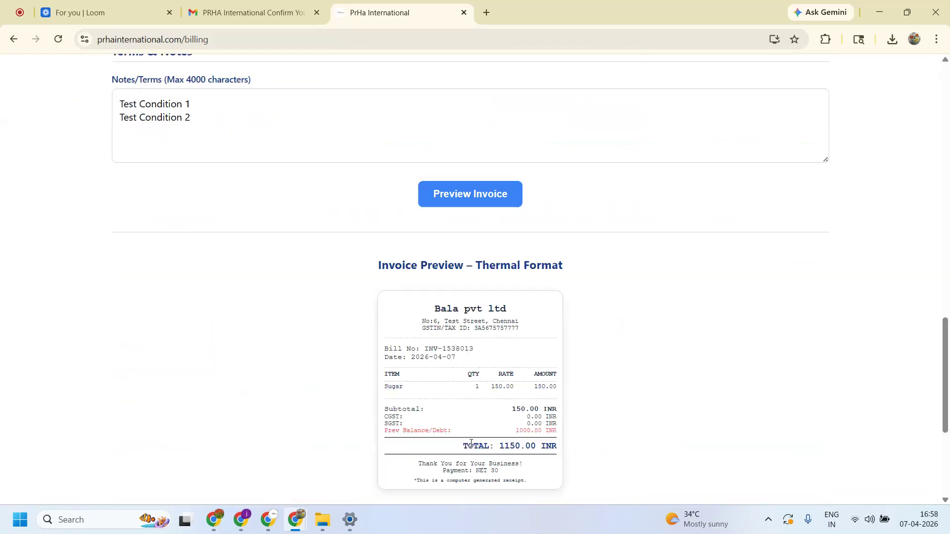
{"action": "scroll", "coordinate": [470, 439], "scroll_direction": "up", "scroll_amount": 7}
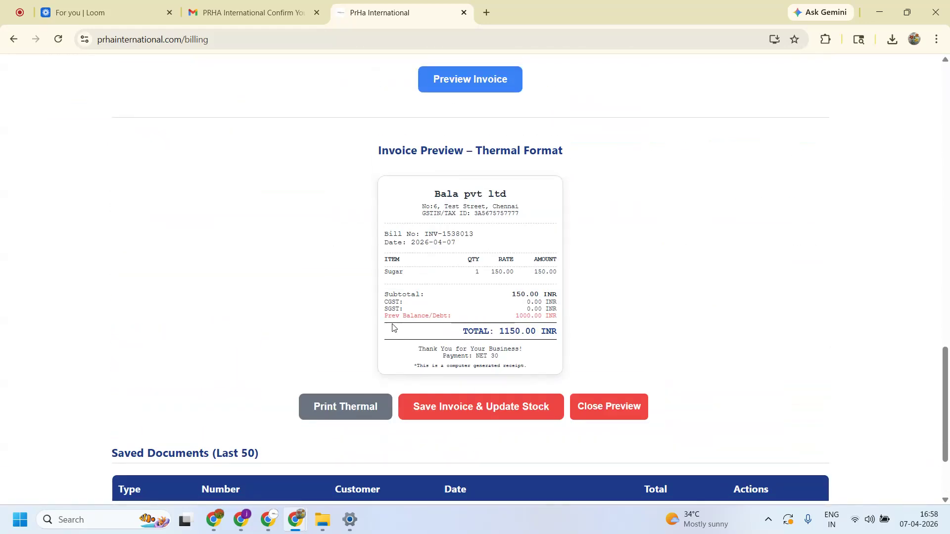
{"action": "left_click_drag", "start_coordinate": [377, 319], "coordinate": [597, 333]}
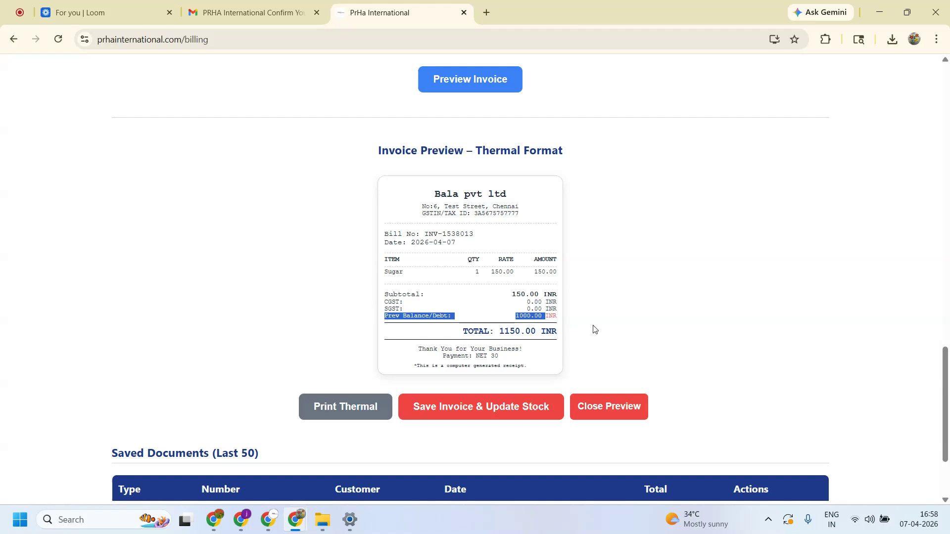
{"action": "scroll", "coordinate": [598, 335], "scroll_direction": "down", "scroll_amount": 1}
{"action": "scroll", "coordinate": [598, 333], "scroll_direction": "up", "scroll_amount": 15}
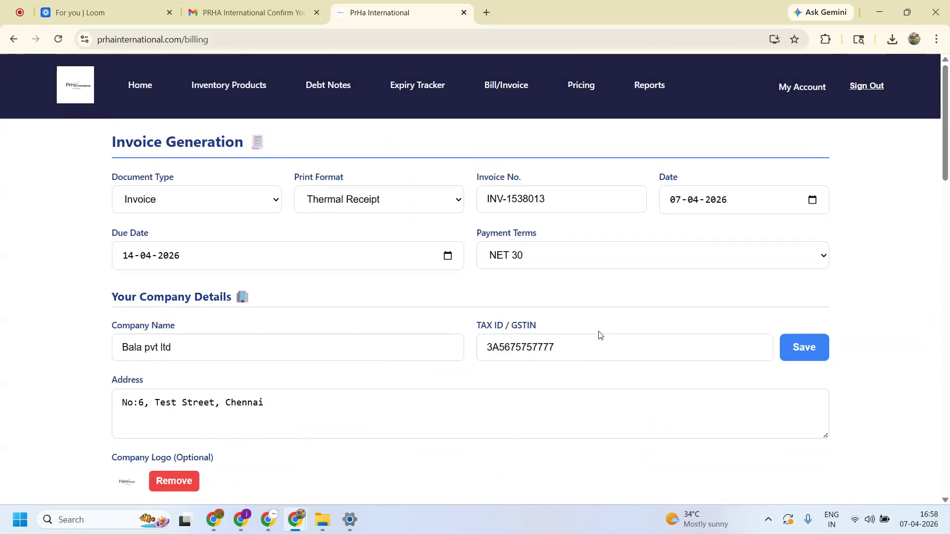
- Remove the current company logo
{"action": "scroll", "coordinate": [599, 335], "scroll_direction": "down", "scroll_amount": 2}
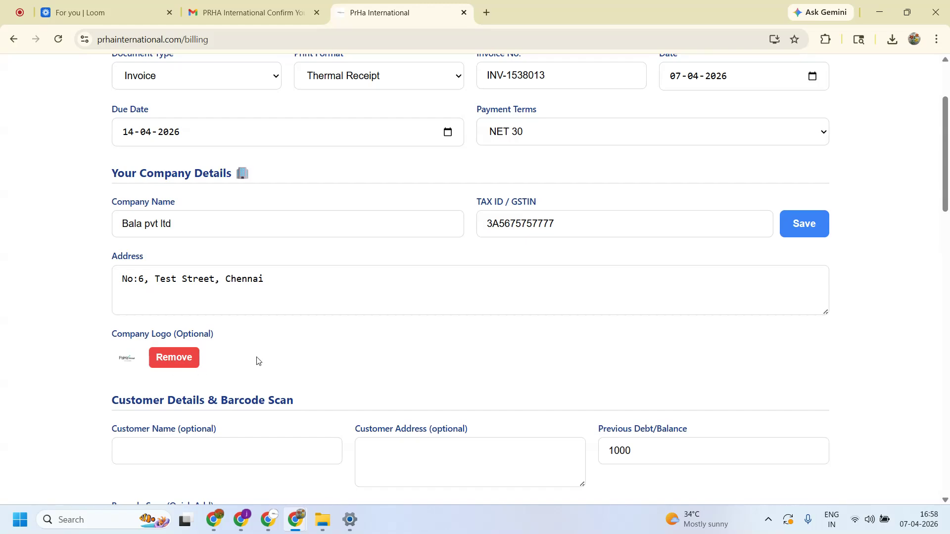
{"action": "left_click", "coordinate": [161, 358]}
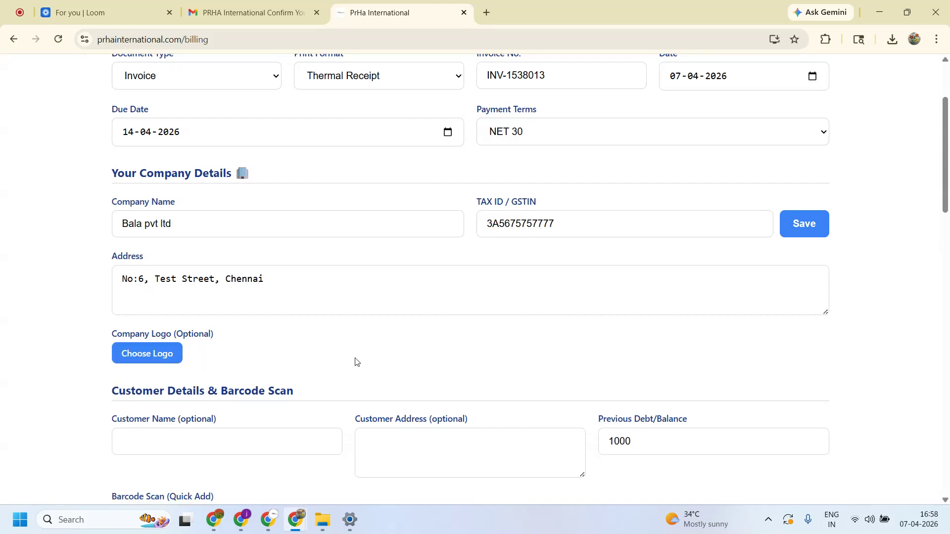
{"action": "scroll", "coordinate": [354, 361], "scroll_direction": "up", "scroll_amount": 1}
{"action": "scroll", "coordinate": [366, 391], "scroll_direction": "down", "scroll_amount": 7}
{"action": "scroll", "coordinate": [369, 399], "scroll_direction": "down", "scroll_amount": 7}
{"action": "scroll", "coordinate": [496, 336], "scroll_direction": "up", "scroll_amount": 14}
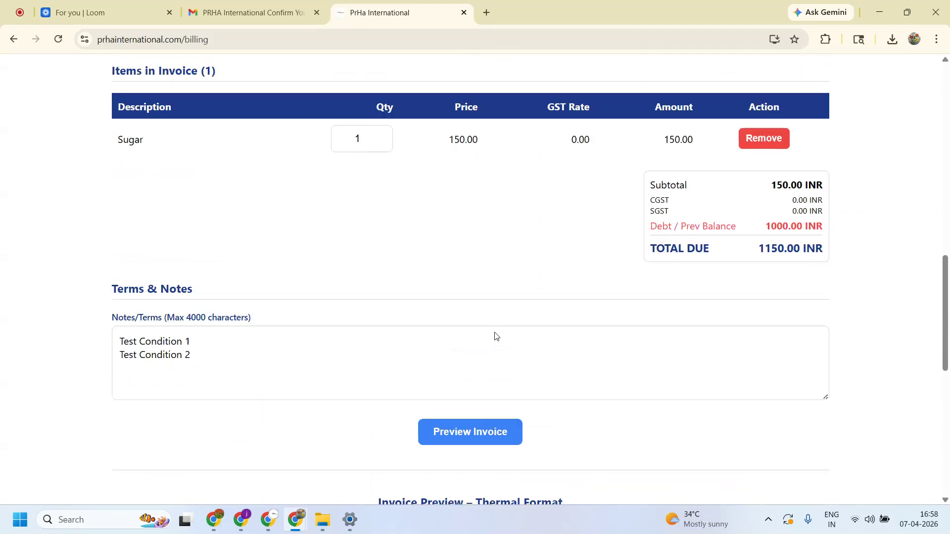
- Set Print Format back to Standard (A4/PDF) and check Sugar at 150.00, total 1150.00 INR
{"action": "left_click", "coordinate": [399, 194]}
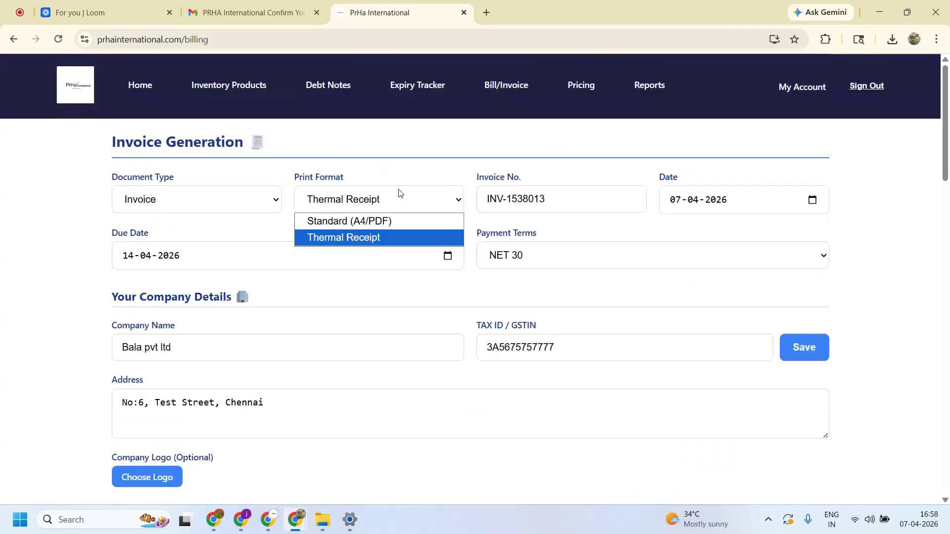
{"action": "left_click", "coordinate": [377, 231]}
{"action": "scroll", "coordinate": [431, 384], "scroll_direction": "down", "scroll_amount": 14}
{"action": "scroll", "coordinate": [436, 385], "scroll_direction": "down", "scroll_amount": 3}
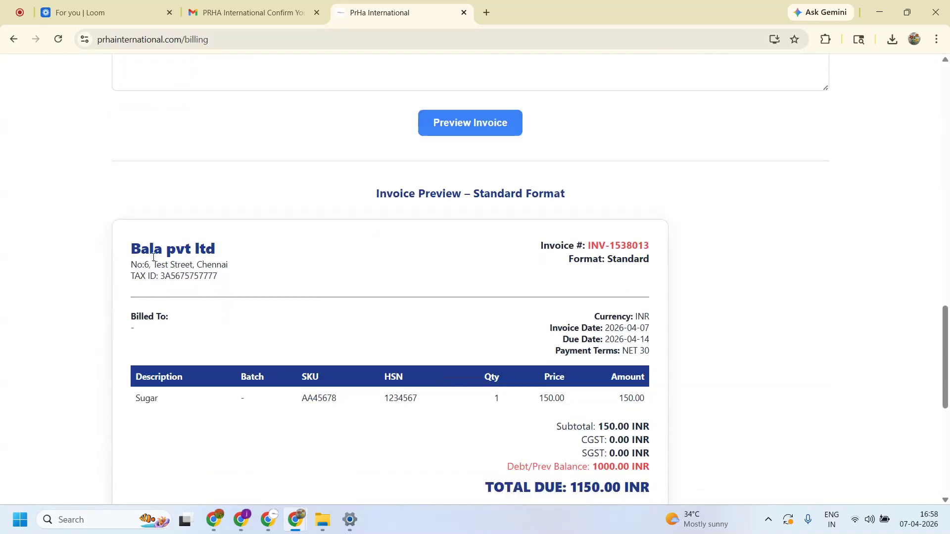
{"action": "scroll", "coordinate": [400, 330], "scroll_direction": "up", "scroll_amount": 12}
{"action": "scroll", "coordinate": [402, 330], "scroll_direction": "up", "scroll_amount": 6}
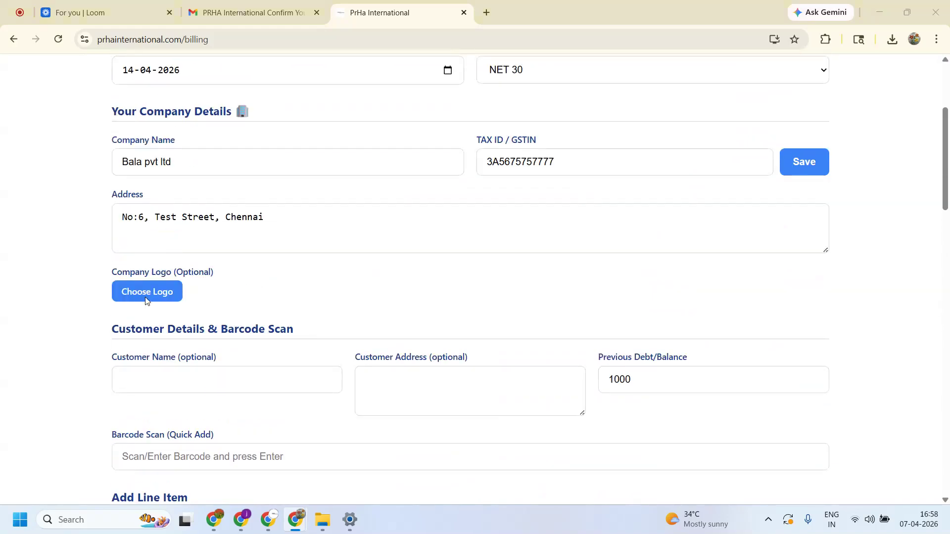
- Load Green Modern Marketing Logo.png from Downloads as the company logo
{"action": "left_click", "coordinate": [146, 296]}
{"action": "scroll", "coordinate": [326, 198], "scroll_direction": "down", "scroll_amount": 5}
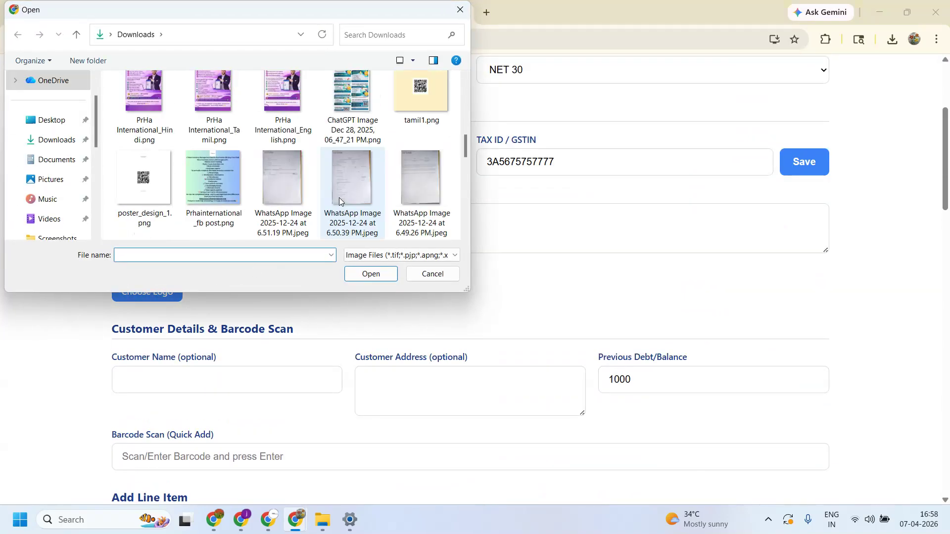
{"action": "scroll", "coordinate": [340, 197], "scroll_direction": "down", "scroll_amount": 6}
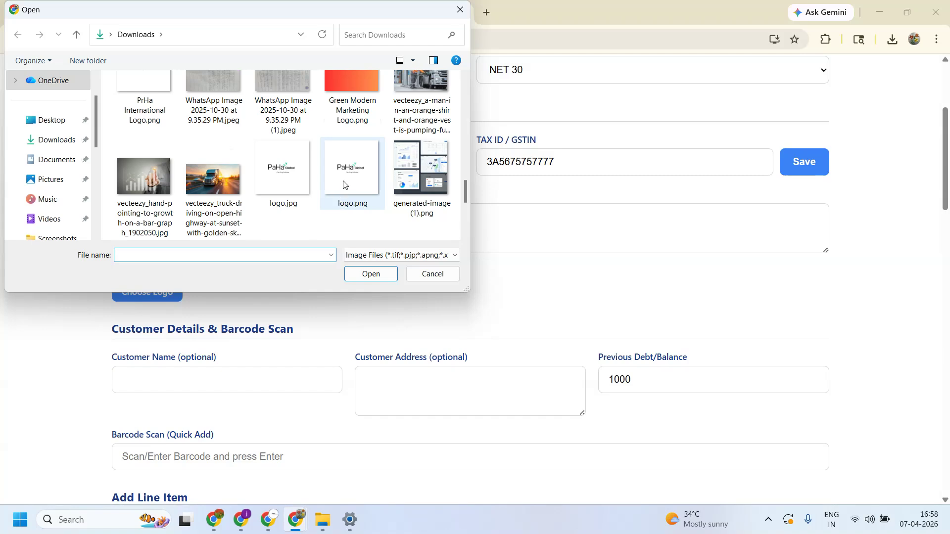
{"action": "scroll", "coordinate": [365, 136], "scroll_direction": "up", "scroll_amount": 1}
{"action": "left_click", "coordinate": [357, 121]}
{"action": "left_click", "coordinate": [380, 273]}
- Dismiss the logo success popup and review the standard preview totalling 1150.00 INR
{"action": "scroll", "coordinate": [354, 303], "scroll_direction": "down", "scroll_amount": 5}
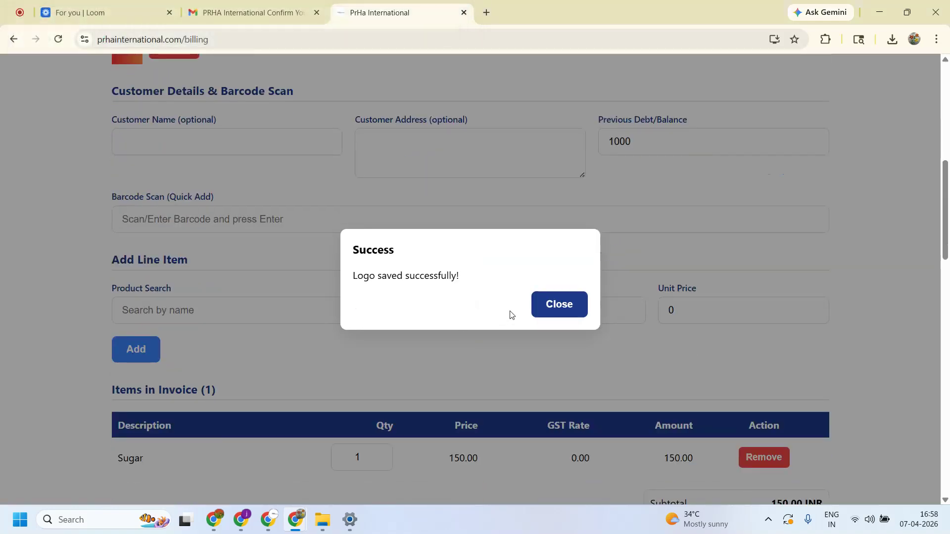
{"action": "left_click", "coordinate": [573, 314]}
{"action": "scroll", "coordinate": [432, 348], "scroll_direction": "down", "scroll_amount": 9}
{"action": "scroll", "coordinate": [433, 347], "scroll_direction": "down", "scroll_amount": 3}
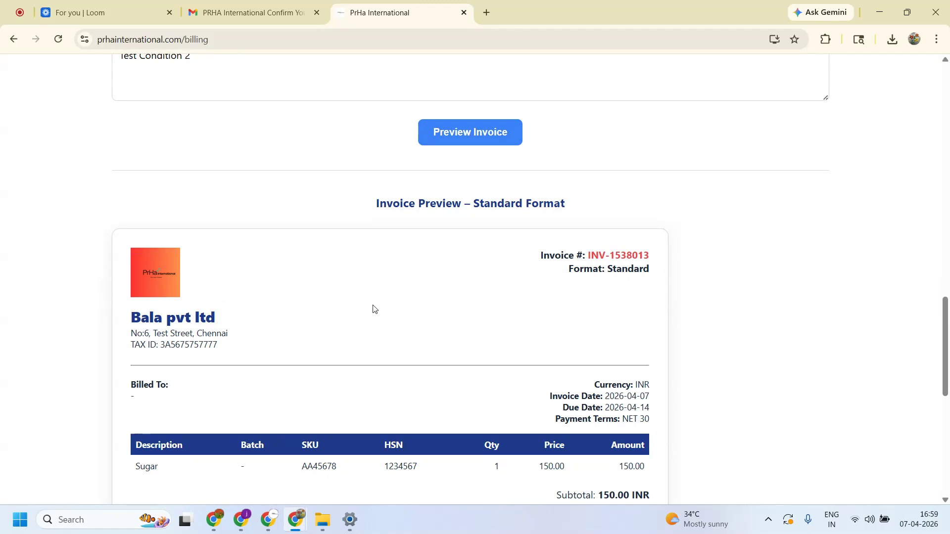
{"action": "scroll", "coordinate": [377, 311], "scroll_direction": "down", "scroll_amount": 7}
{"action": "scroll", "coordinate": [469, 355], "scroll_direction": "up", "scroll_amount": 5}
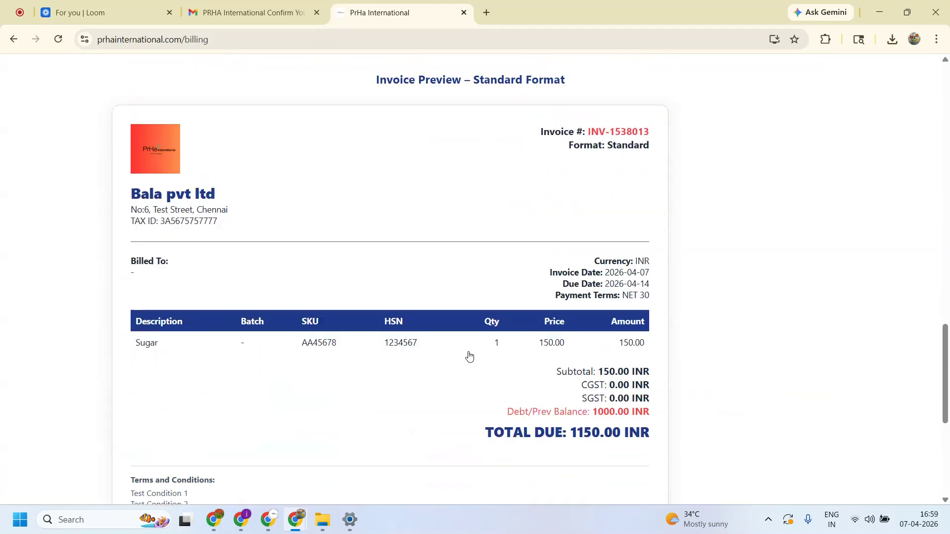
{"action": "scroll", "coordinate": [469, 356], "scroll_direction": "up", "scroll_amount": 15}
{"action": "scroll", "coordinate": [466, 348], "scroll_direction": "up", "scroll_amount": 5}
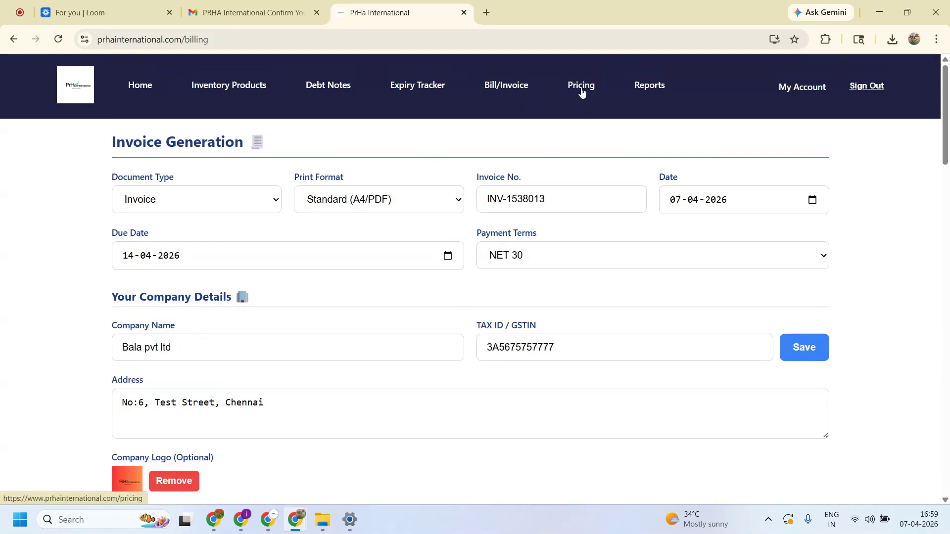
- Go to Inventory & Sales Reports and load the Expiry Report for Last 1 Month
{"action": "left_click", "coordinate": [650, 88]}
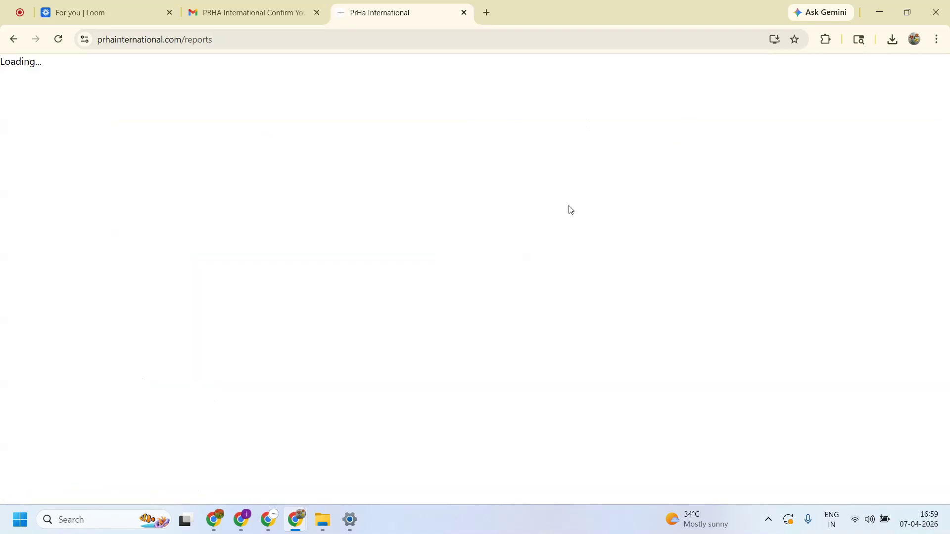
{"action": "left_click", "coordinate": [311, 208]}
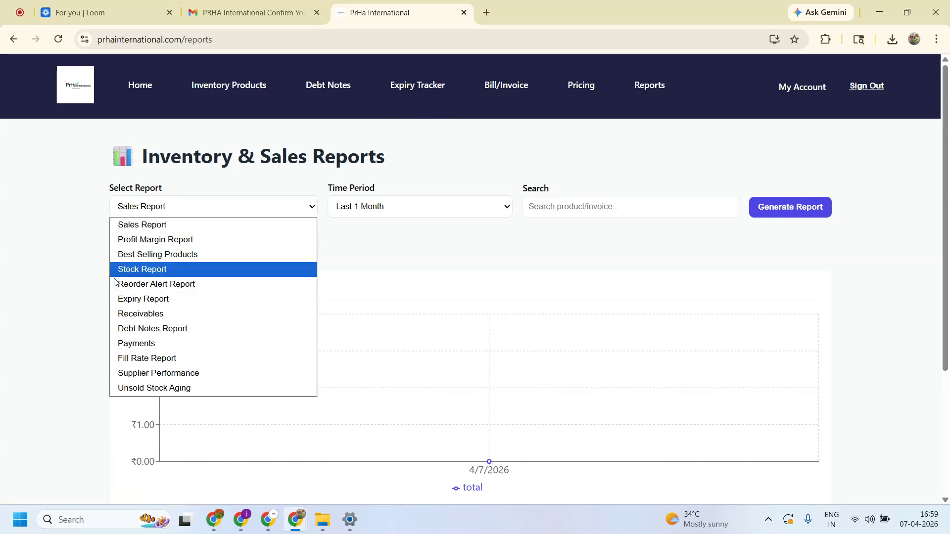
{"action": "left_click", "coordinate": [150, 302]}
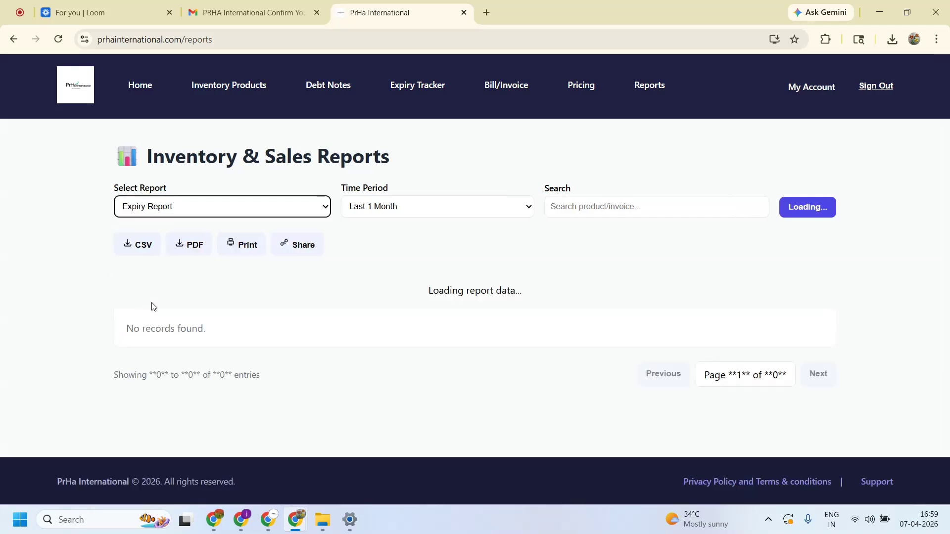
{"action": "left_click", "coordinate": [173, 214]}
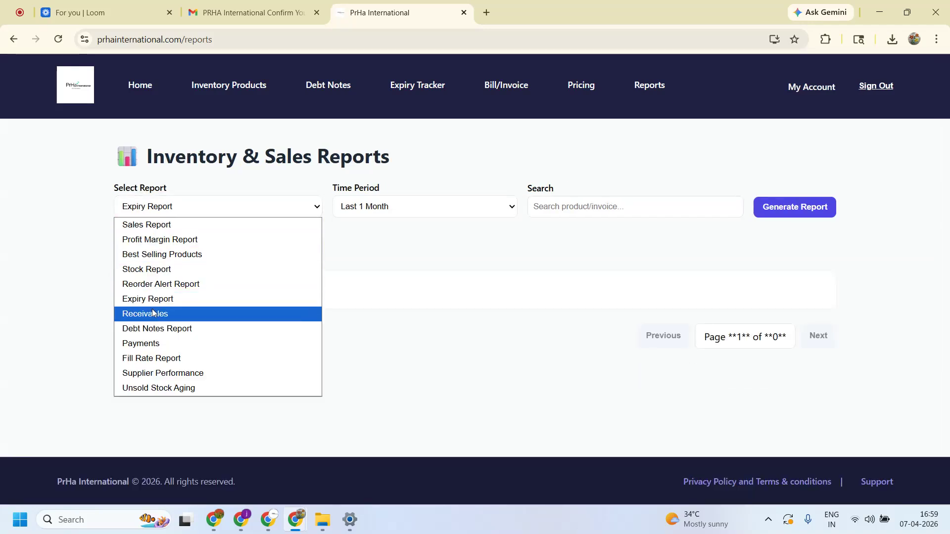